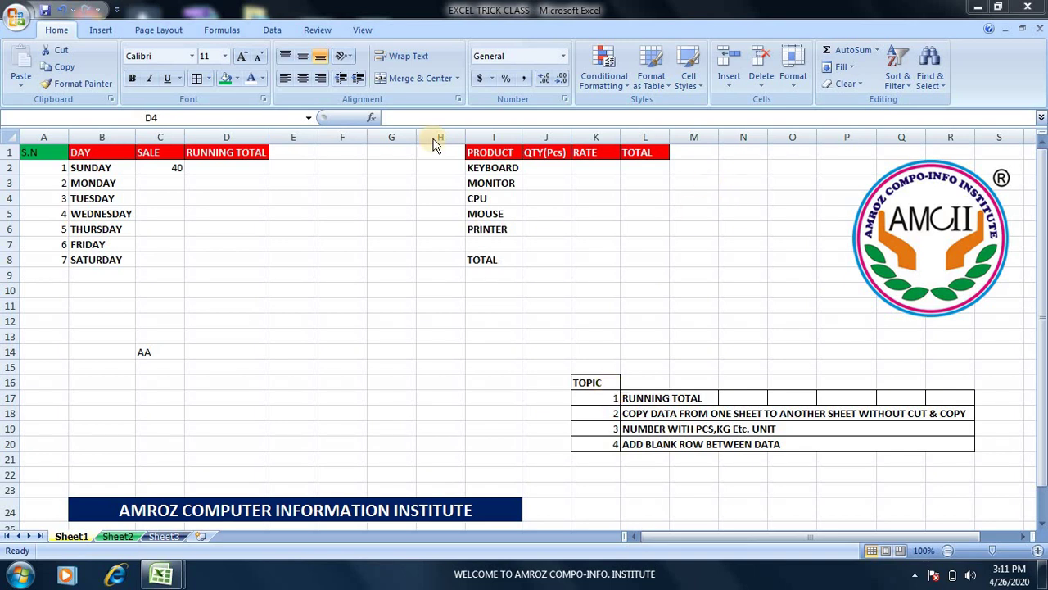
Enter trial sales of 20 for Monday and 30 for Tuesday in C3 and C4.
{"action": "left_click", "coordinate": [168, 178]}
{"action": "key", "text": "Return"}
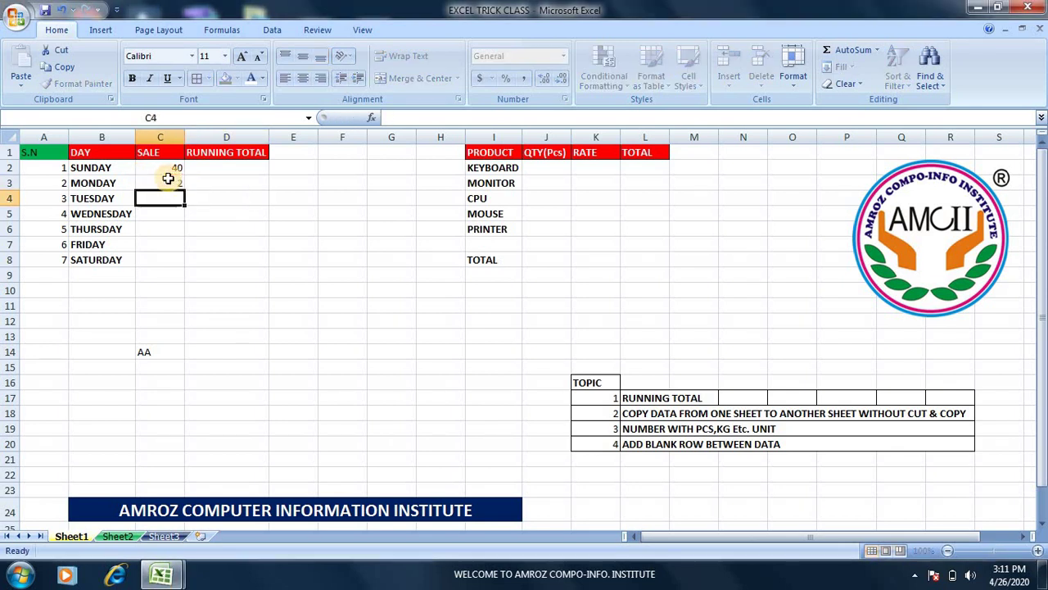
{"action": "left_click", "coordinate": [169, 179]}
{"action": "type", "text": "20"}
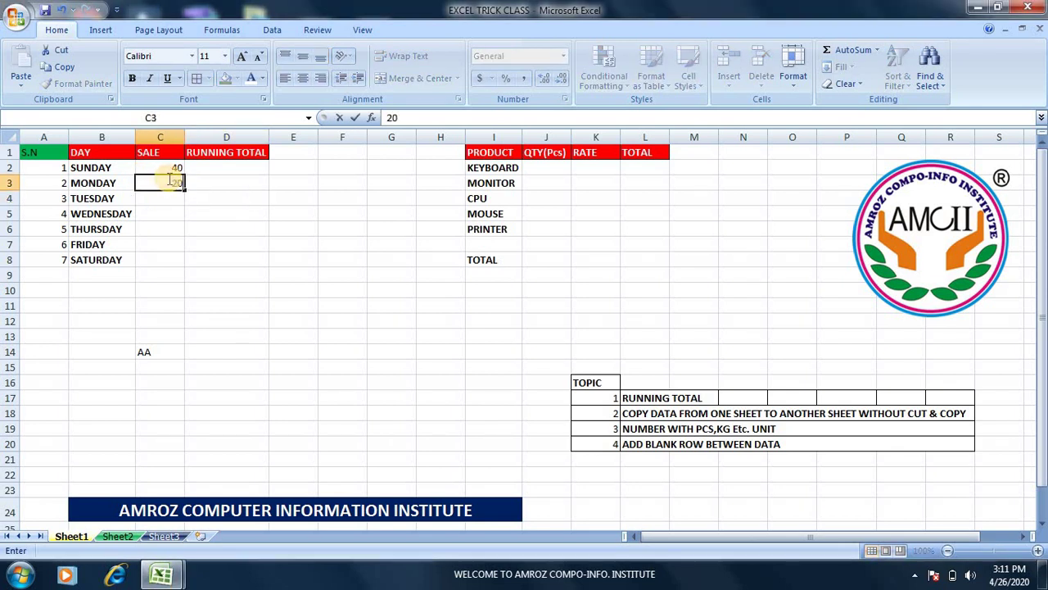
{"action": "key", "text": "Return"}
{"action": "type", "text": "30"}
{"action": "key", "text": "Return"}
{"action": "key", "text": "Return"}
{"action": "key", "text": "Return"}
{"action": "key", "text": "Return"}
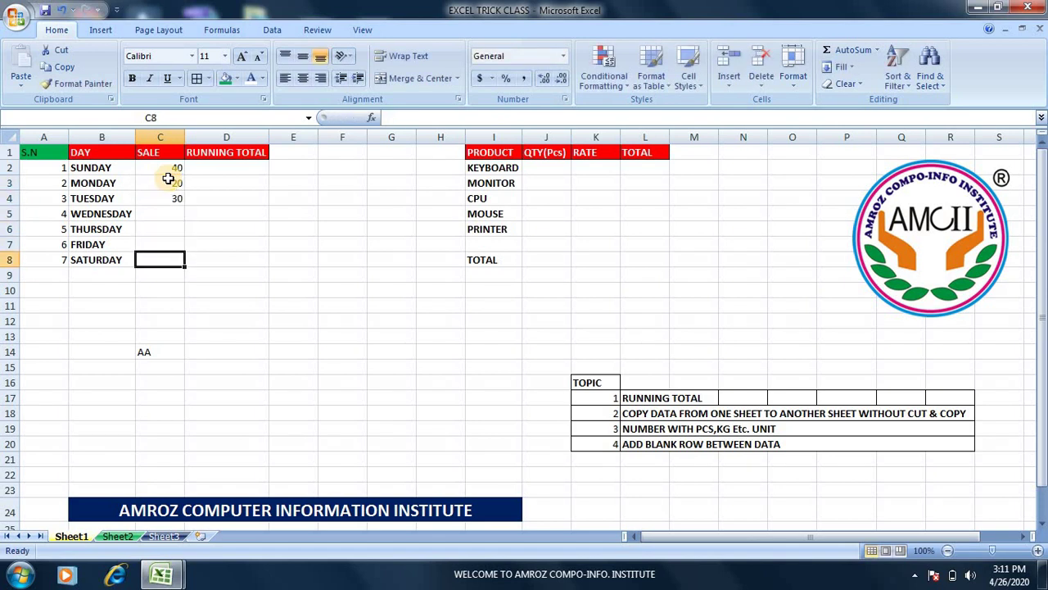
Try a =SUM(C2:C5) total in C8, then undo the trial Monday and Tuesday sales.
{"action": "type", "text": "=SU"}
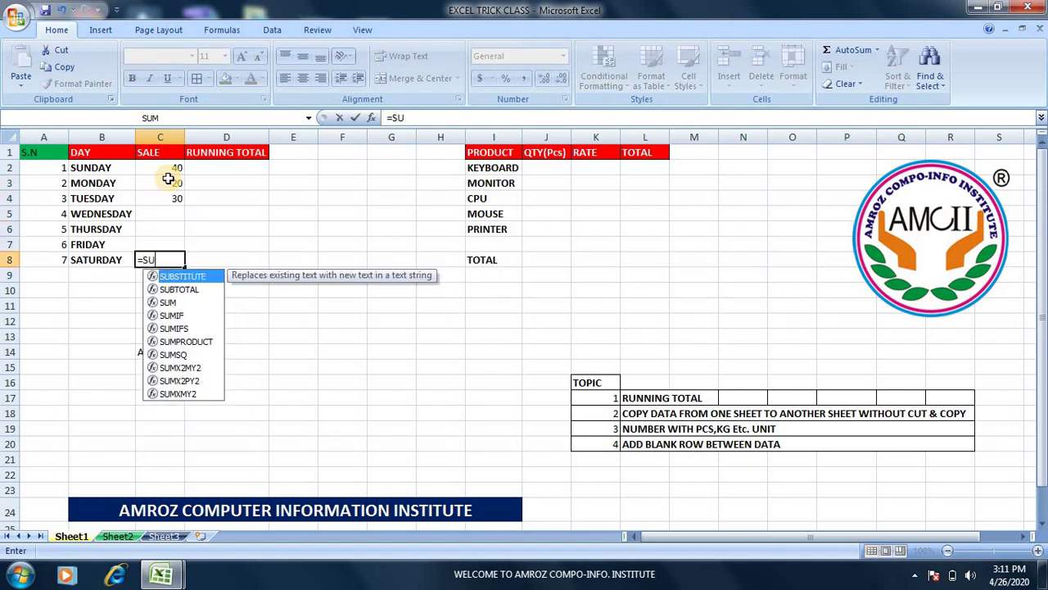
{"action": "type", "text": "M("}
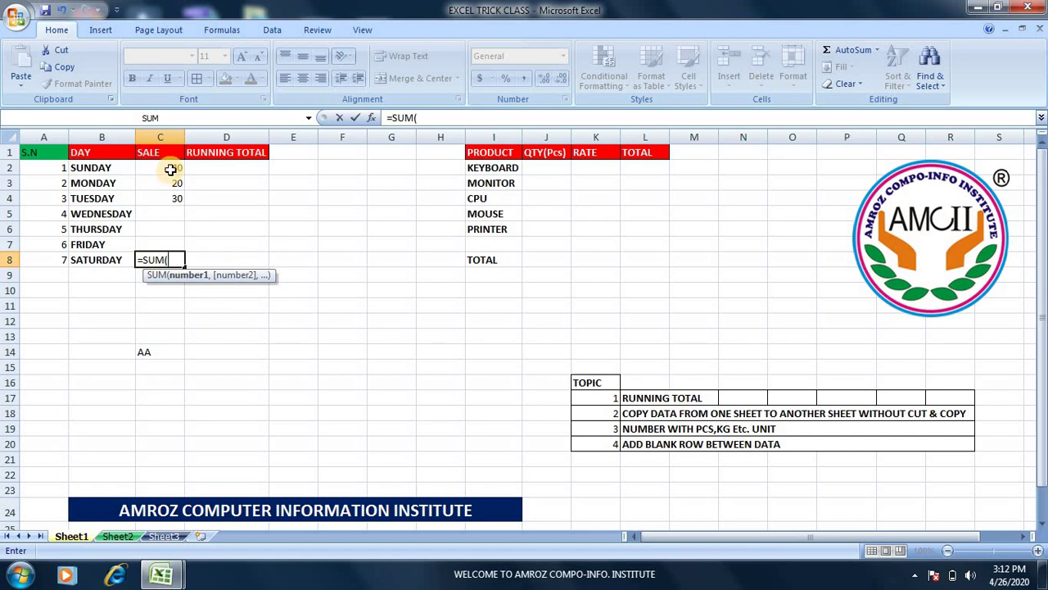
{"action": "left_click_drag", "start_coordinate": [166, 169], "coordinate": [164, 206]}
{"action": "type", "text": ")"}
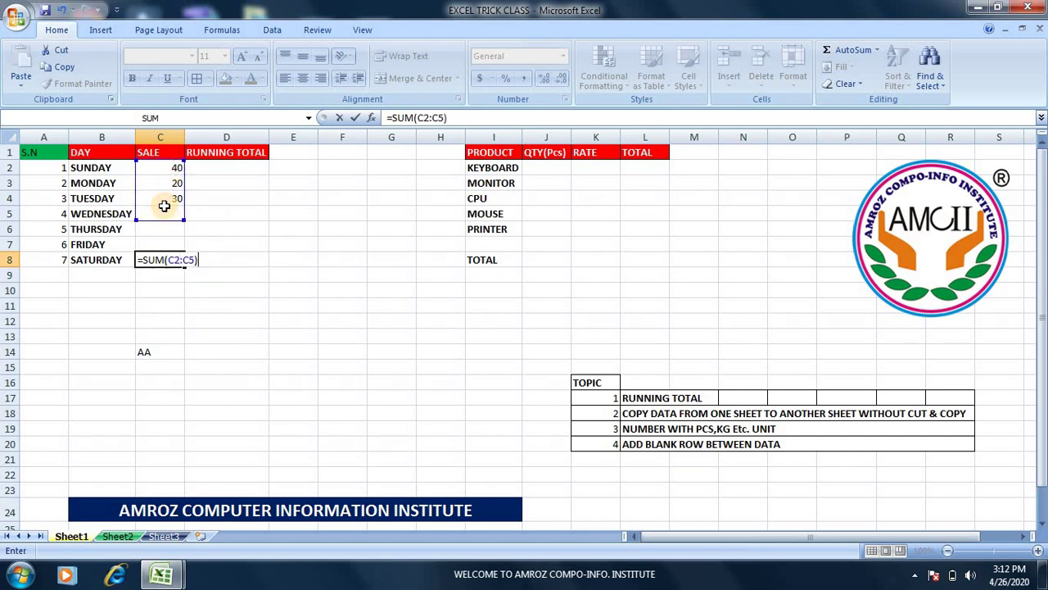
{"action": "key", "text": "ctrl+Return"}
{"action": "key", "text": "Up"}
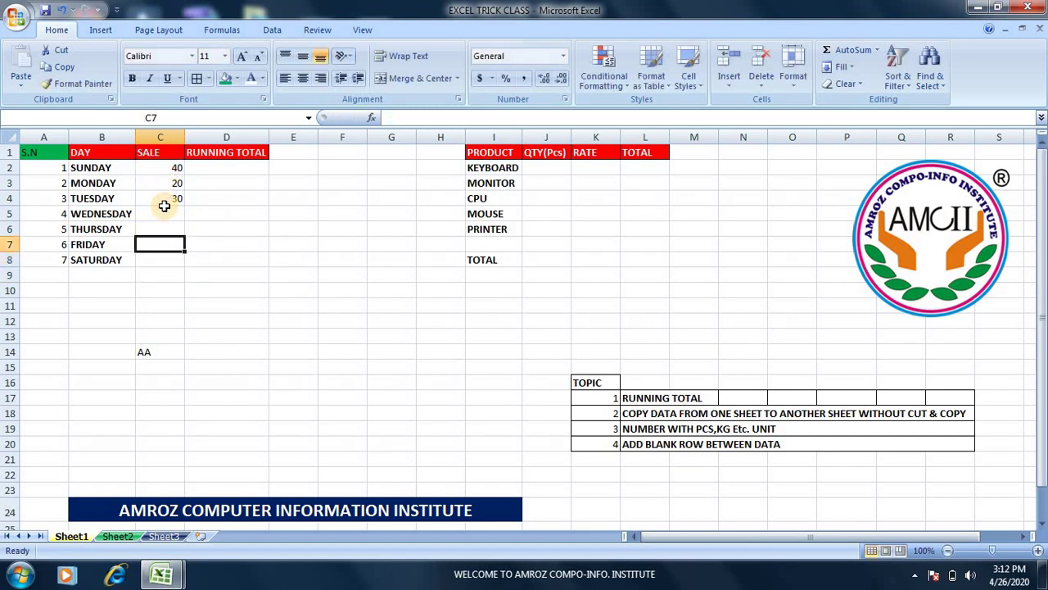
{"action": "key", "text": "Up"}
{"action": "key", "text": "Up"}
{"action": "key", "text": "Up"}
{"action": "key", "text": "shift+Up"}
{"action": "key", "text": "shift+Up"}
{"action": "key", "text": "ctrl+z"}
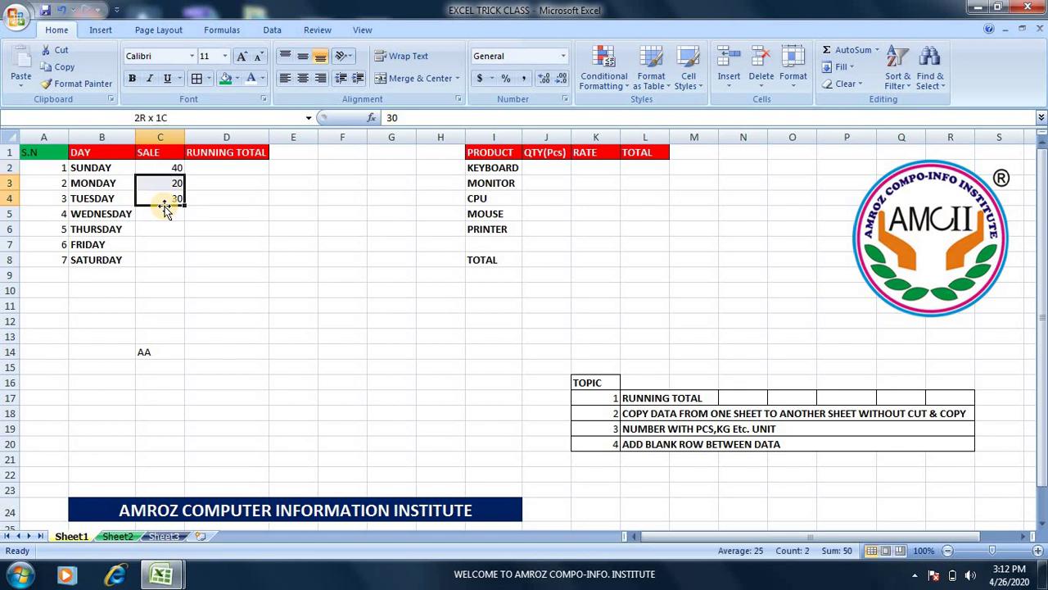
{"action": "key", "text": "ctrl+z"}
{"action": "key", "text": "ctrl+z"}
Enter 40 as Sunday's running total in D2.
{"action": "key", "text": "Up"}
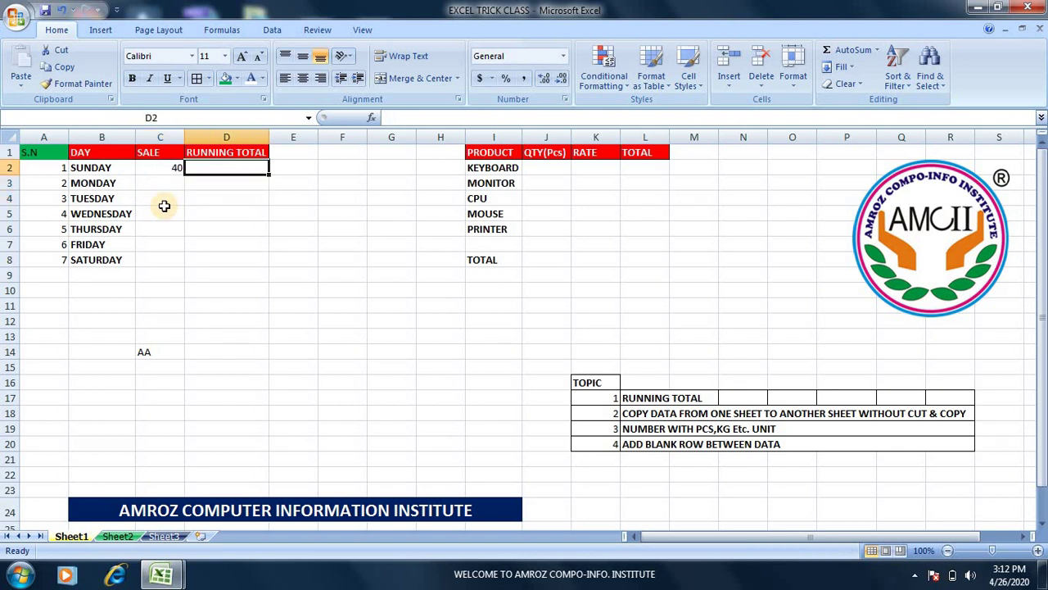
{"action": "type", "text": "40"}
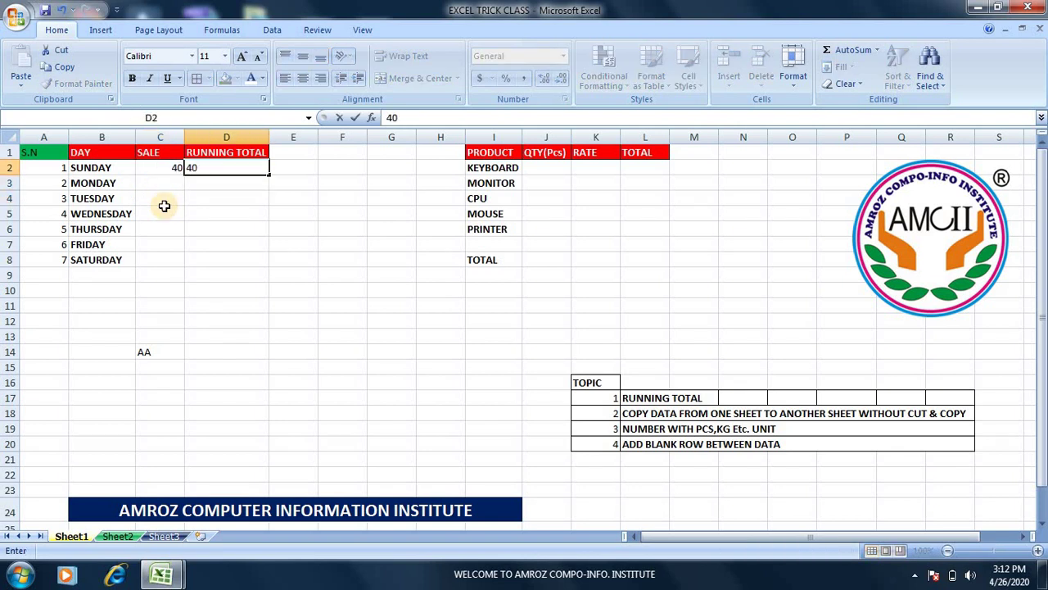
{"action": "key", "text": "Left"}
Try 50 as Monday's sale in C3 and 90 as its running total in D3.
{"action": "key", "text": "Right"}
{"action": "key", "text": "Down"}
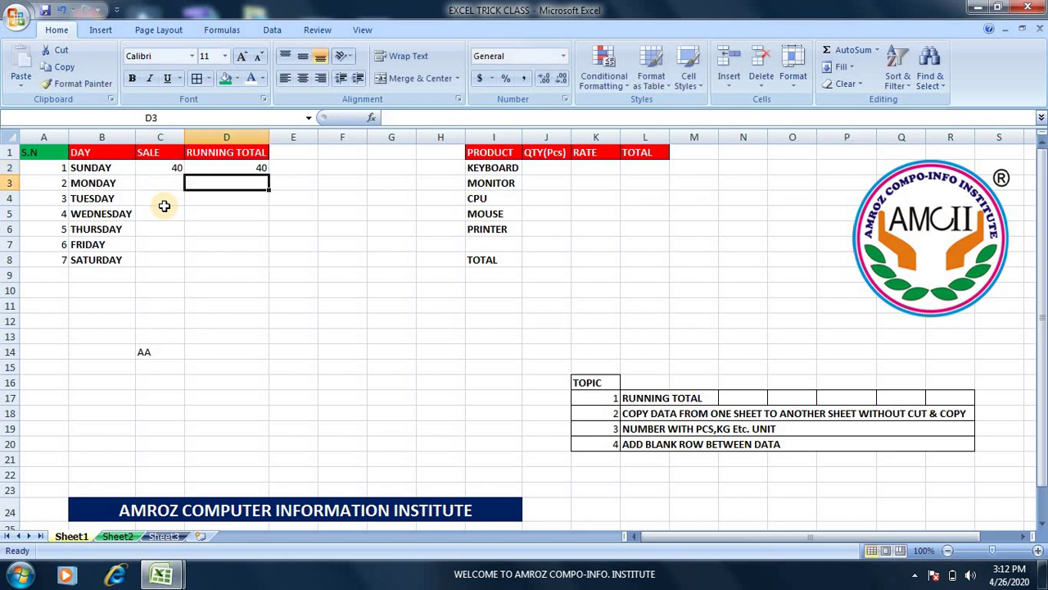
{"action": "key", "text": "Left"}
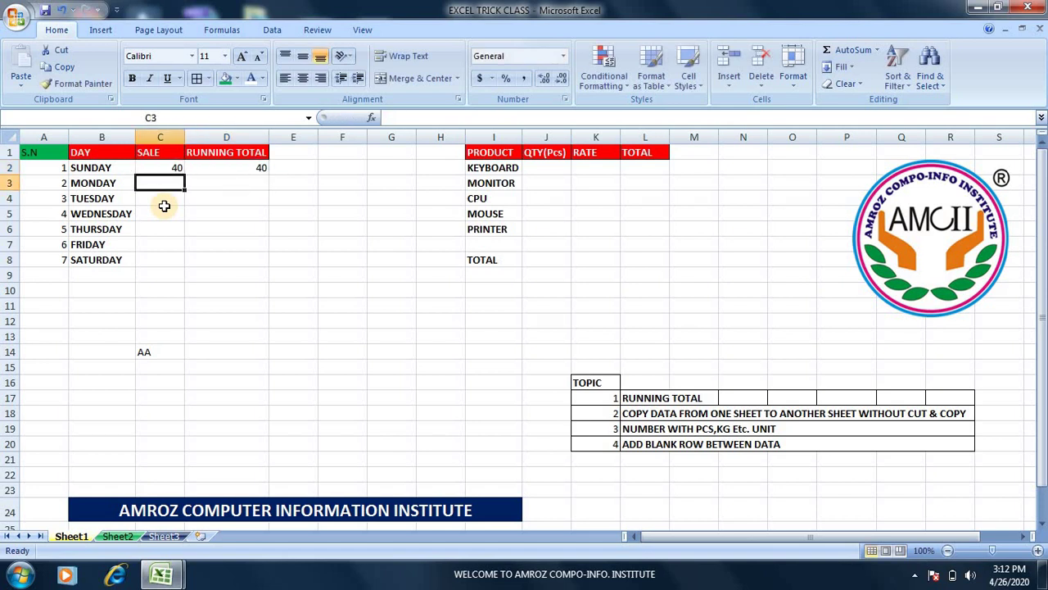
{"action": "type", "text": "50"}
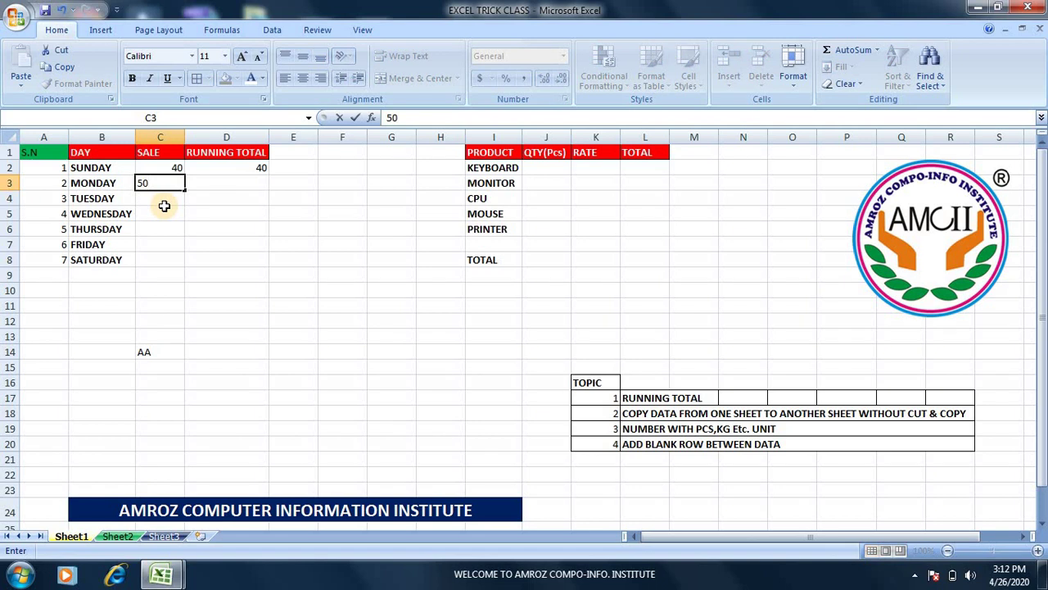
{"action": "key", "text": "Right"}
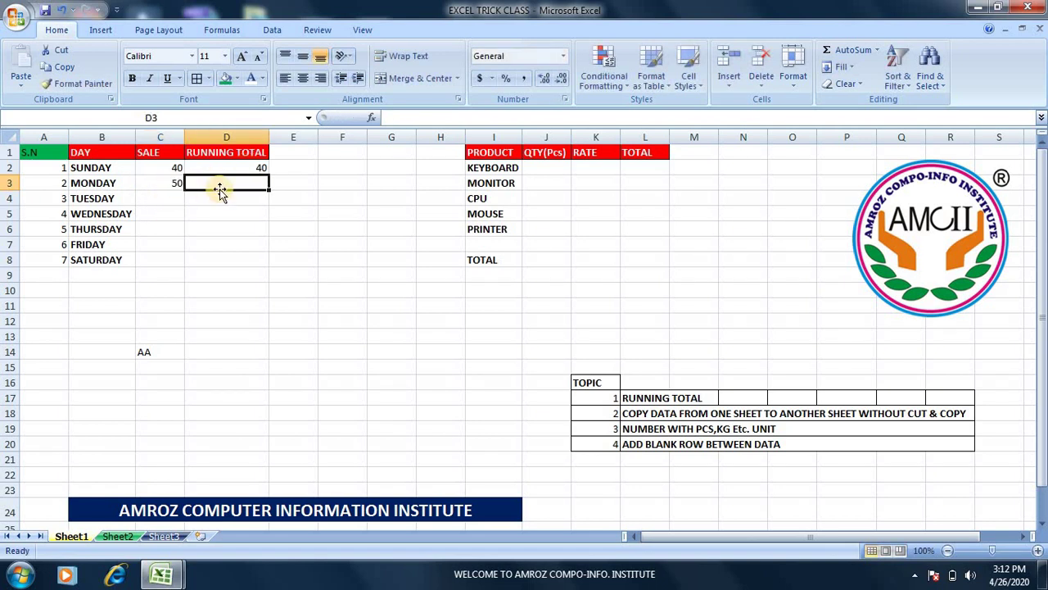
{"action": "type", "text": "90"}
{"action": "key", "text": "Return"}
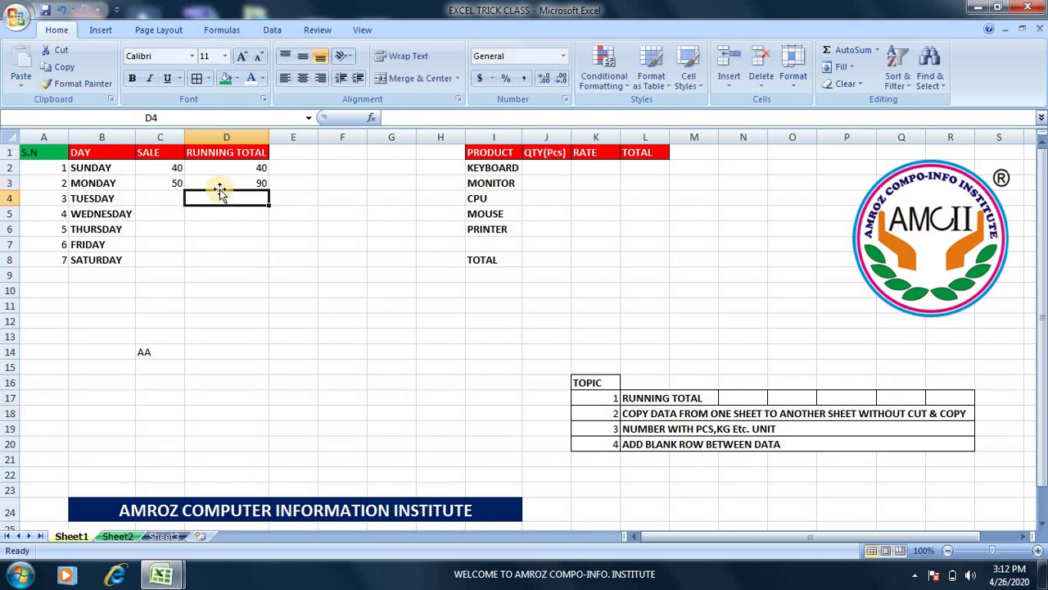
Delete the trial 90 from D3 and the trial 50 from C3.
{"action": "left_click", "coordinate": [220, 189]}
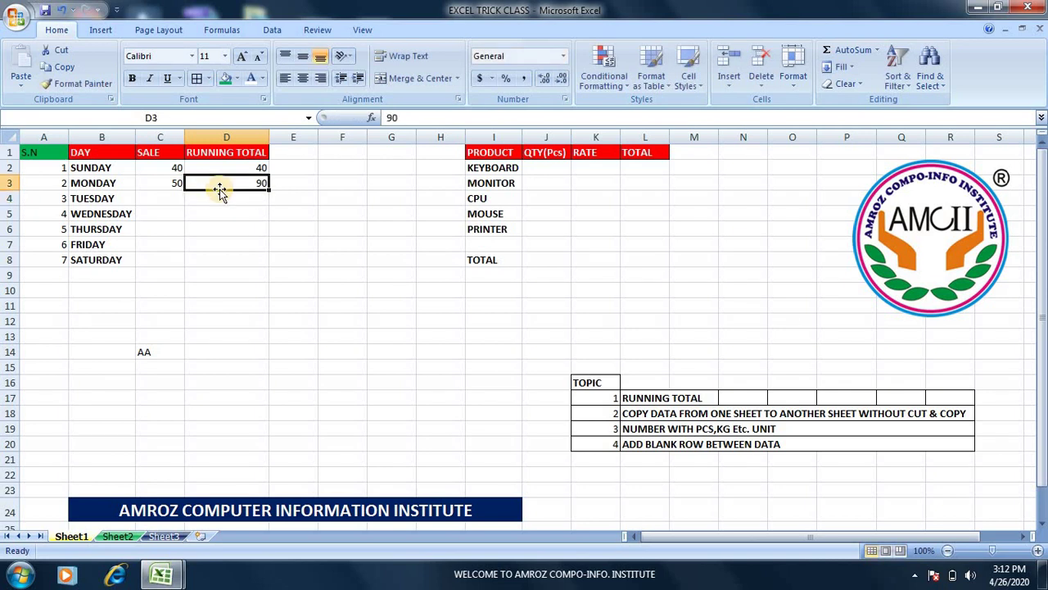
{"action": "key", "text": "Left"}
{"action": "key", "text": "Right"}
{"action": "key", "text": "Delete"}
{"action": "key", "text": "Left"}
{"action": "key", "text": "Delete"}
{"action": "key", "text": "Right"}
{"action": "key", "text": "Right"}
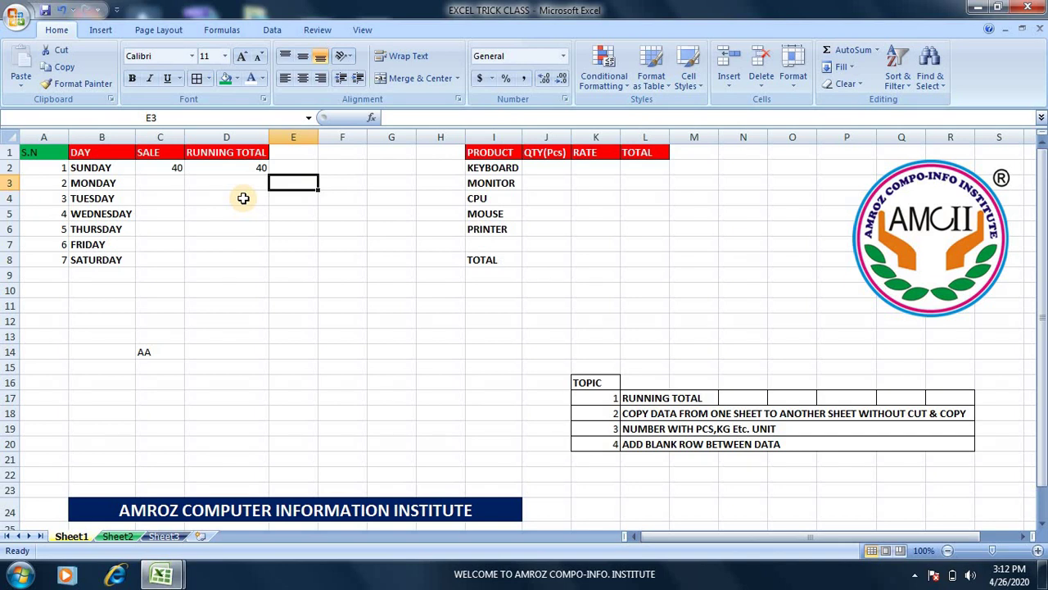
Delete the hand-typed 40 from Sunday's running total cell D2.
{"action": "left_click", "coordinate": [237, 164]}
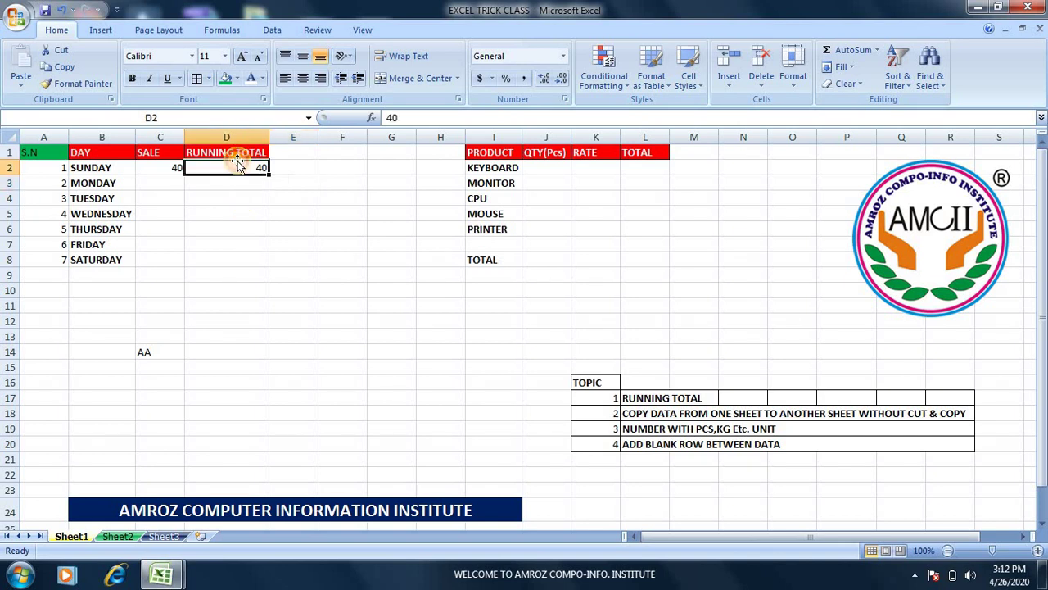
{"action": "key", "text": "Delete"}
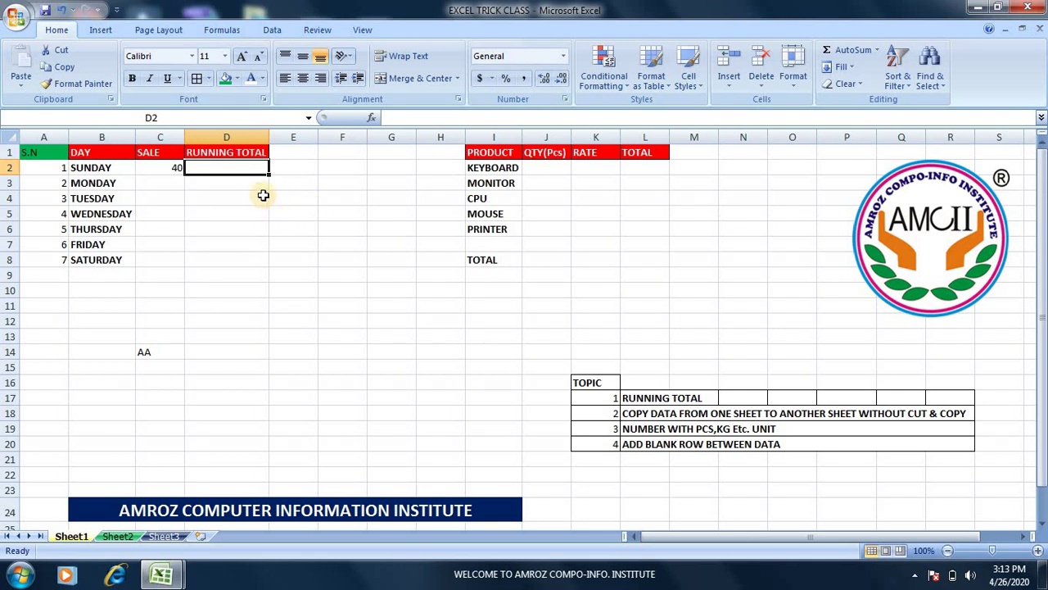
Enter =SUM(C$2:C2) in D2 so Sunday's running total shows 40.
{"action": "type", "text": "=SU"}
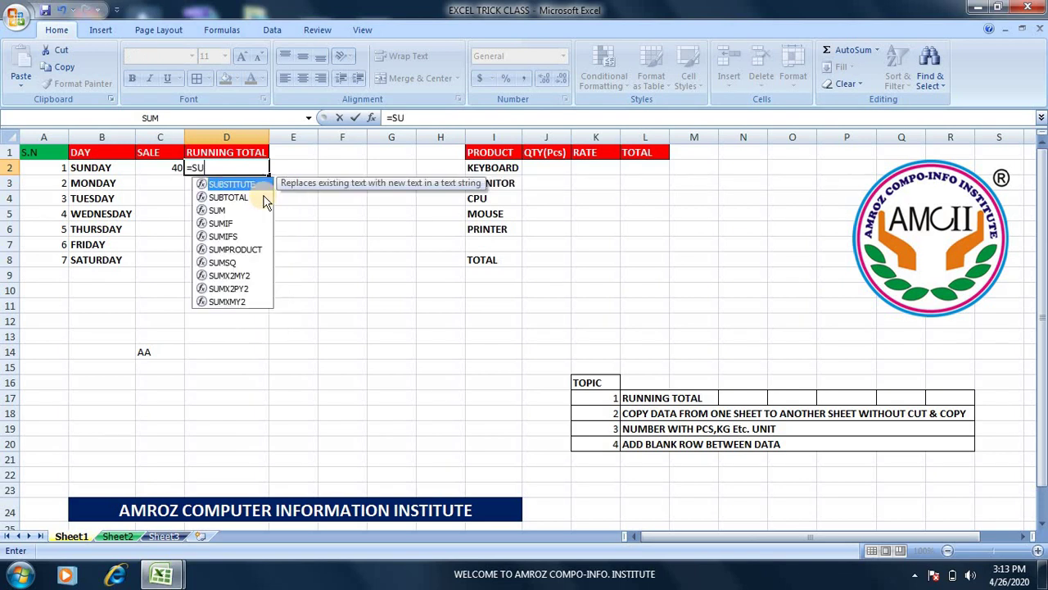
{"action": "type", "text": "M("}
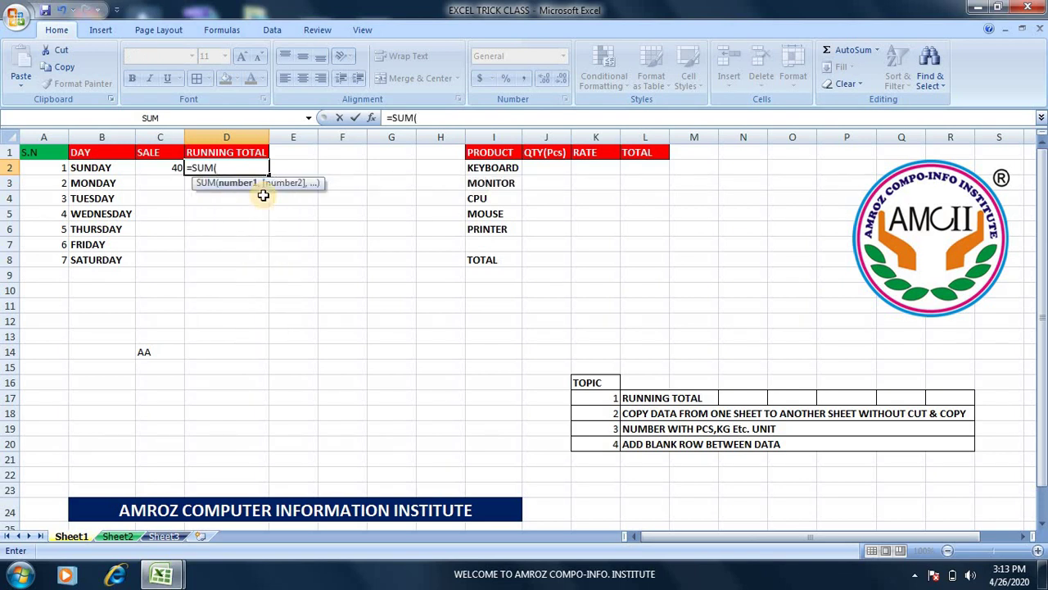
{"action": "left_click", "coordinate": [170, 167]}
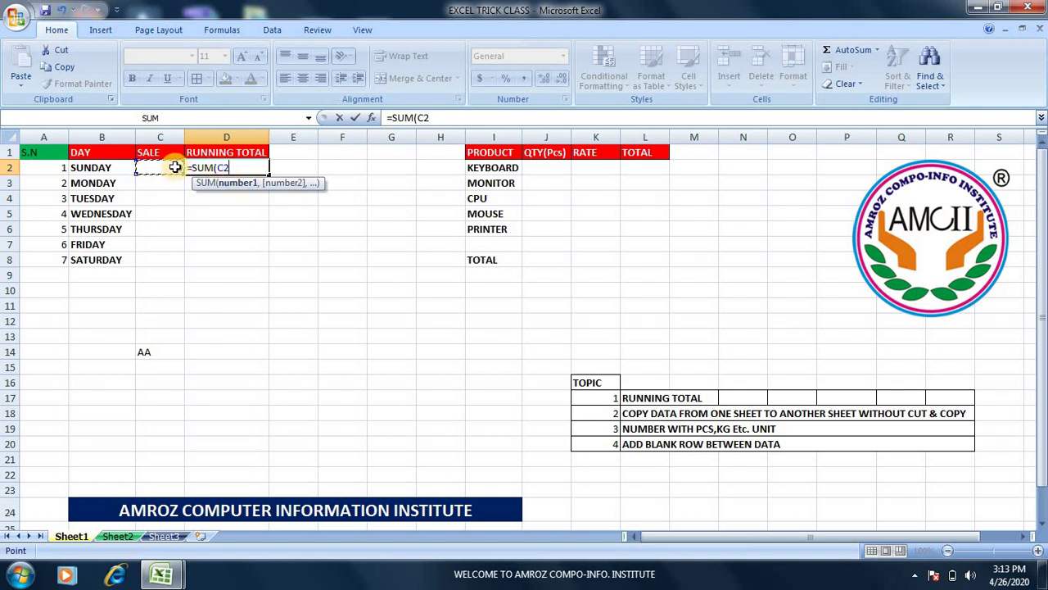
{"action": "left_click", "coordinate": [221, 167]}
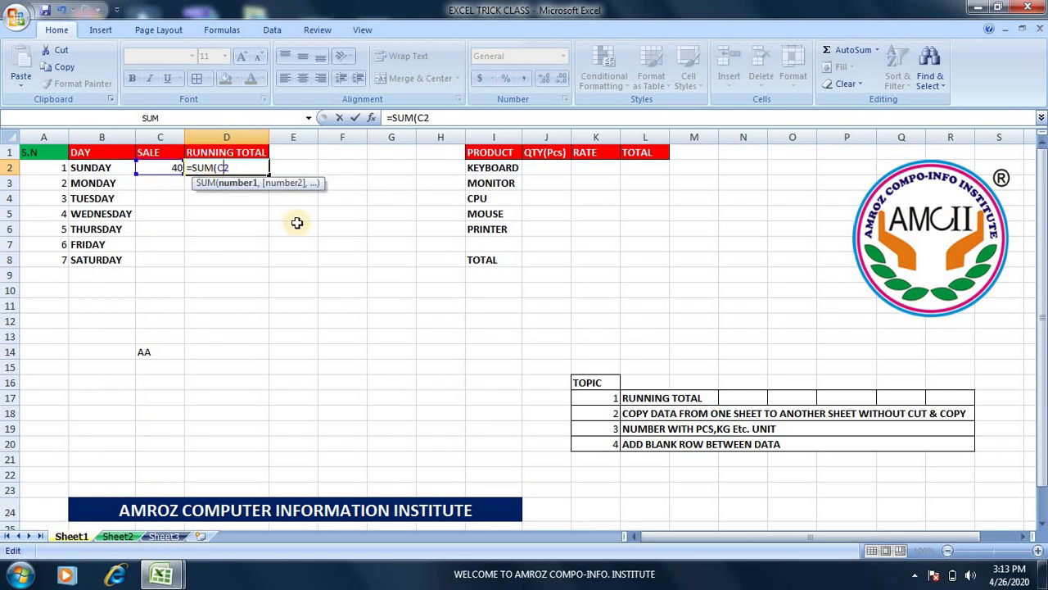
{"action": "type", "text": "$2"}
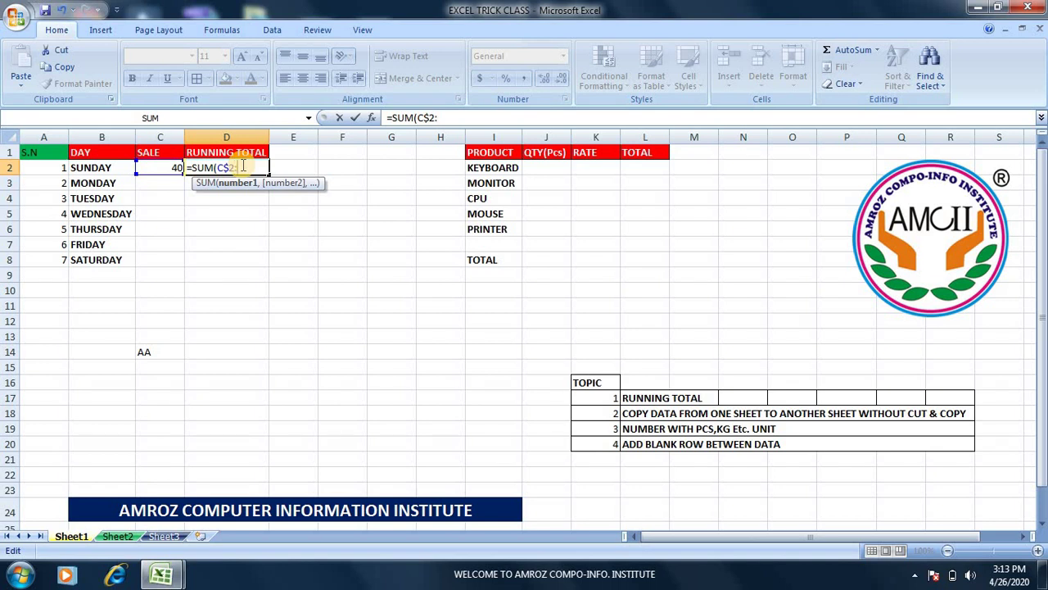
{"action": "type", "text": ":"}
{"action": "left_click", "coordinate": [170, 167]}
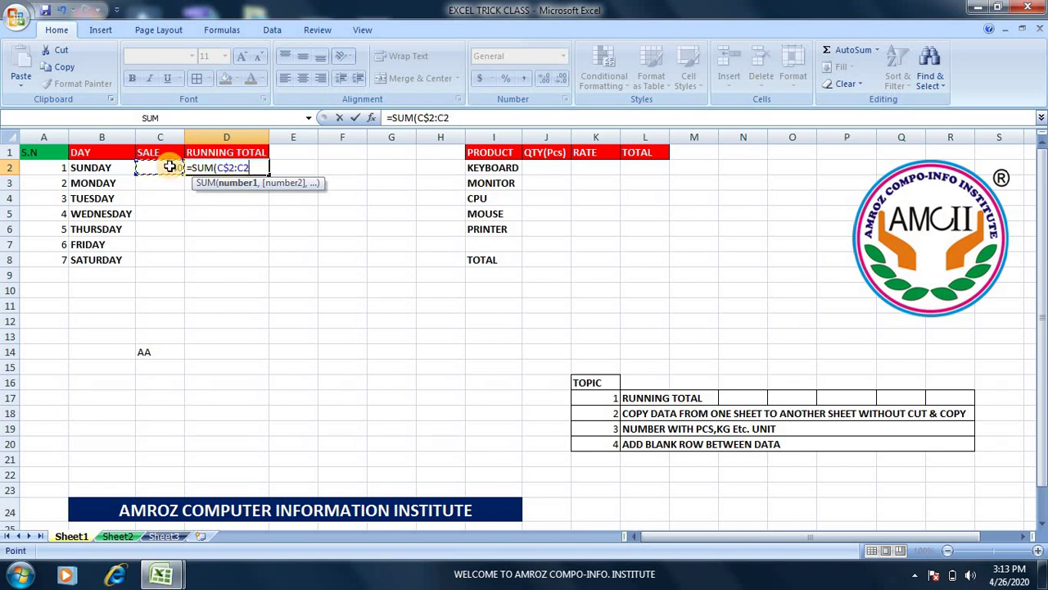
{"action": "type", "text": ")"}
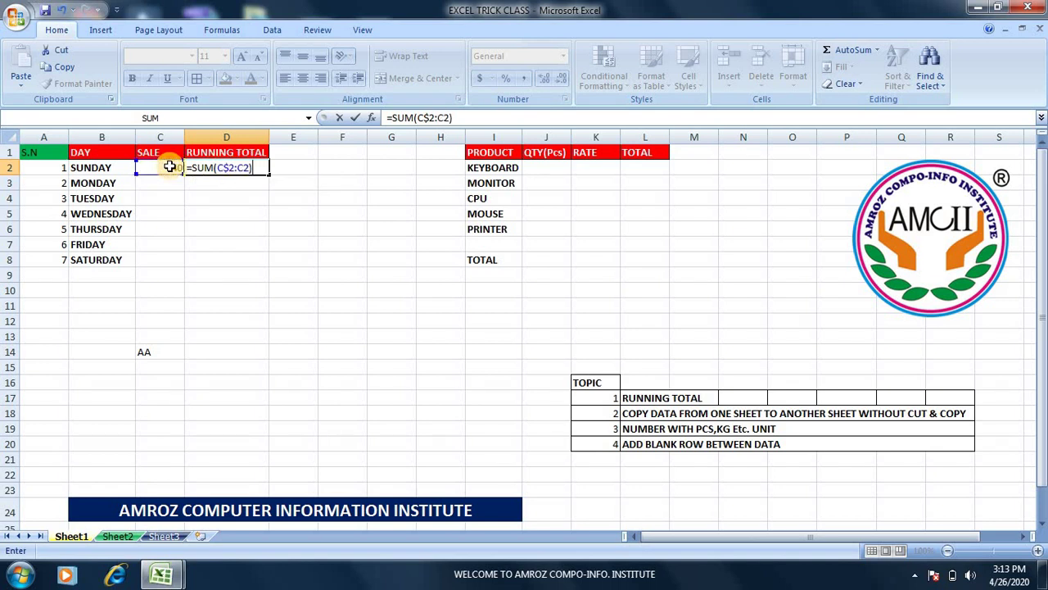
{"action": "key", "text": "ctrl+Return"}
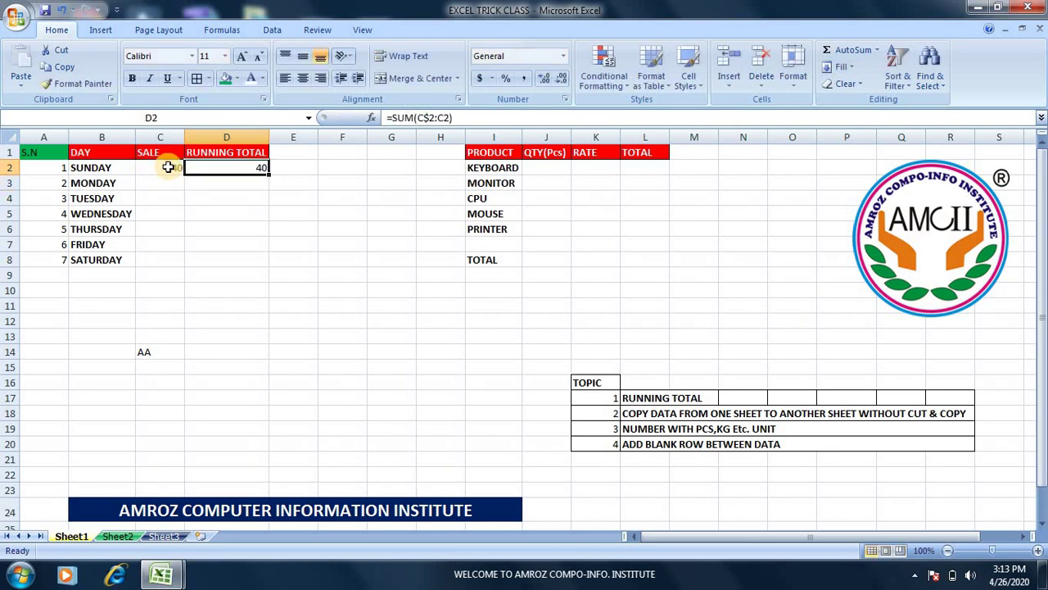
{"action": "left_click", "coordinate": [161, 181]}
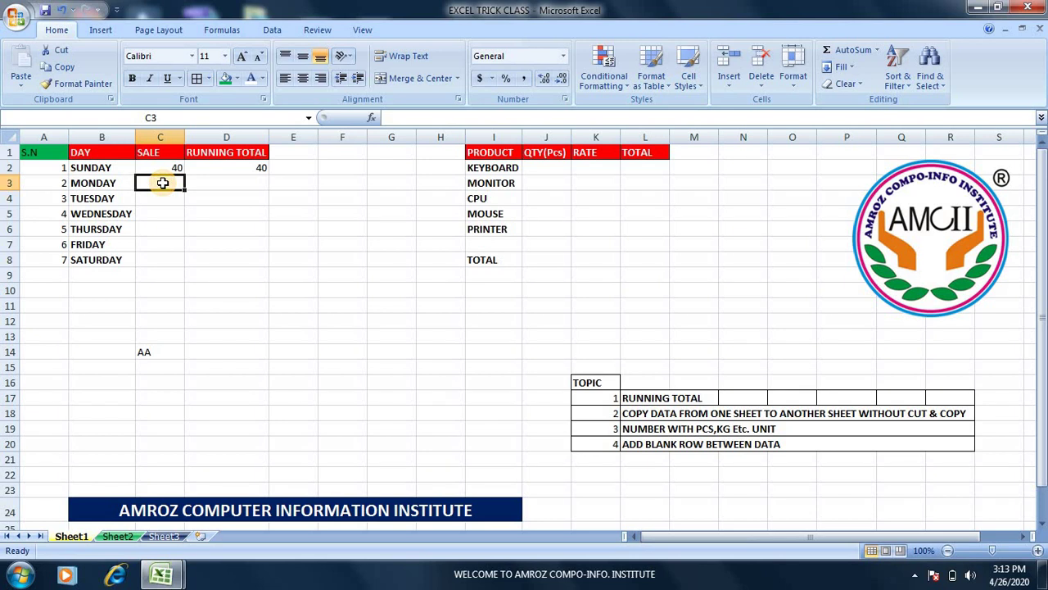
Enter Monday's sale of 50 and copy the running total formula to D3, showing 90.
{"action": "type", "text": "50"}
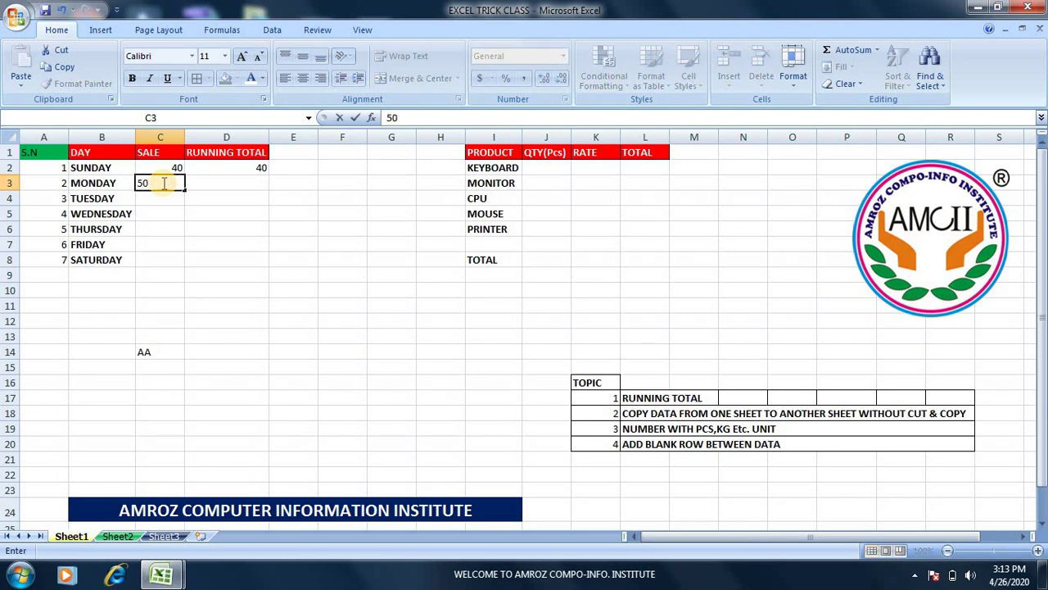
{"action": "key", "text": "Tab"}
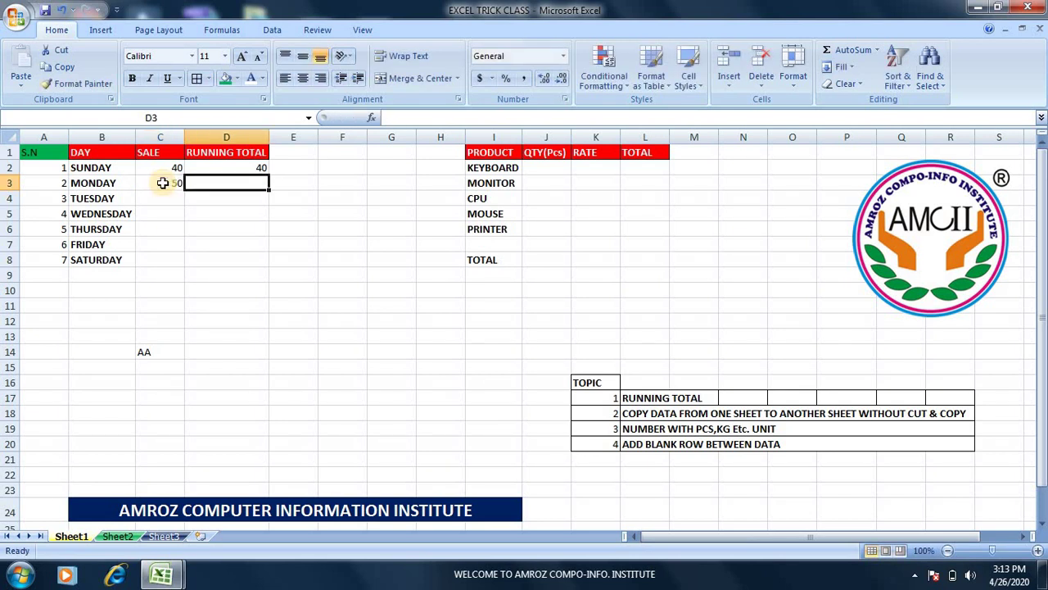
{"action": "left_click", "coordinate": [257, 169]}
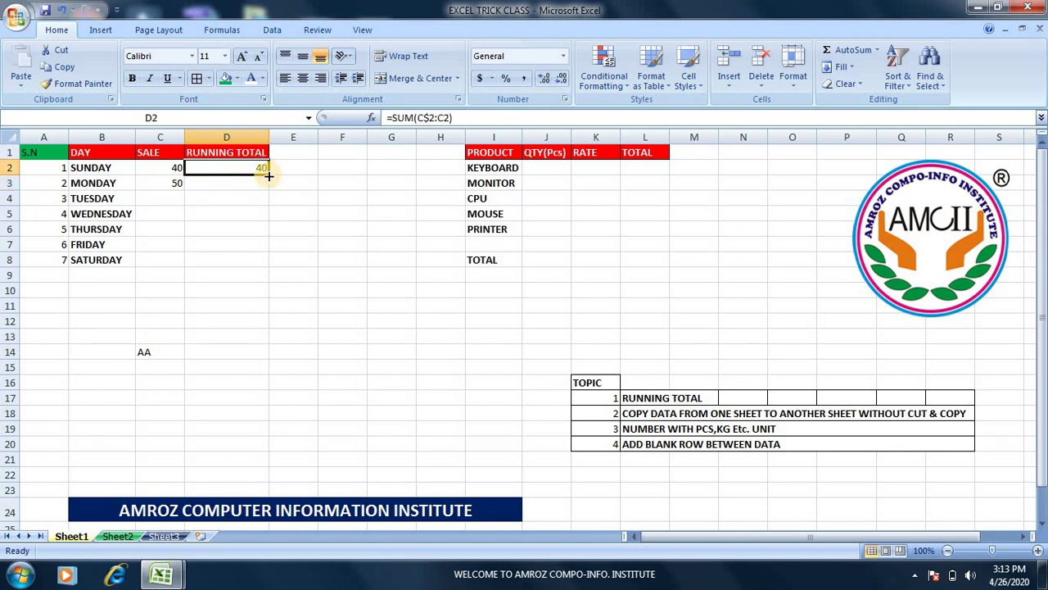
{"action": "left_click_drag", "start_coordinate": [268, 176], "coordinate": [267, 187]}
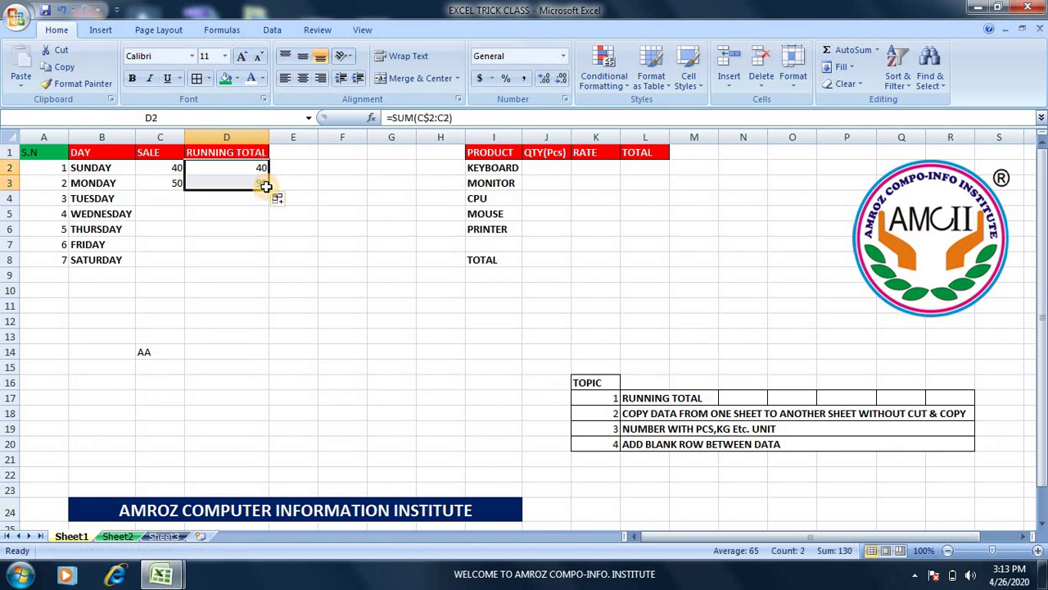
{"action": "left_click", "coordinate": [238, 185]}
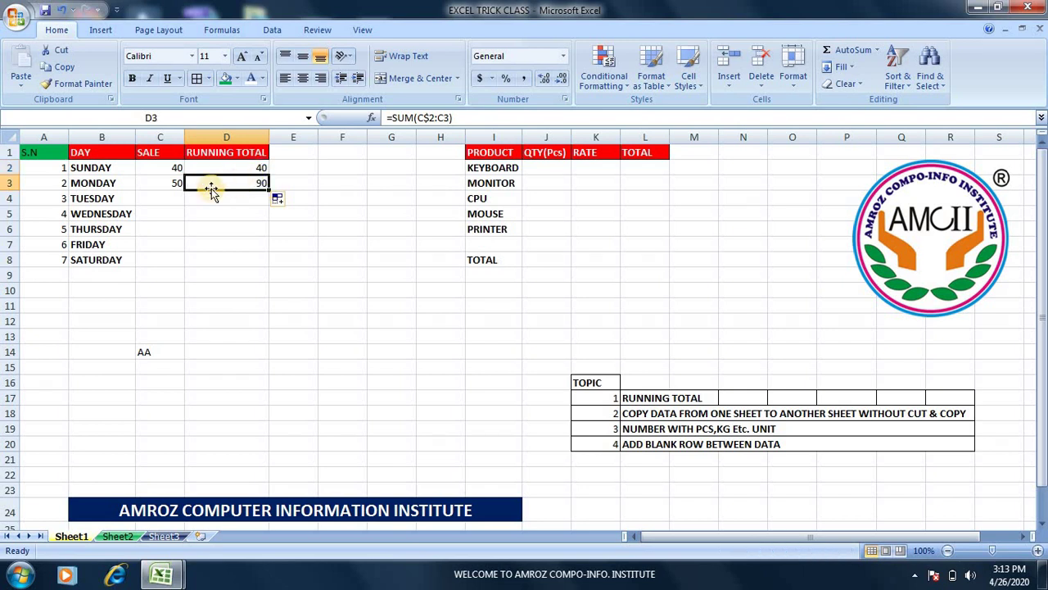
Enter Tuesday's sale of 20 and fill the running total formula down through D8.
{"action": "left_click", "coordinate": [162, 199]}
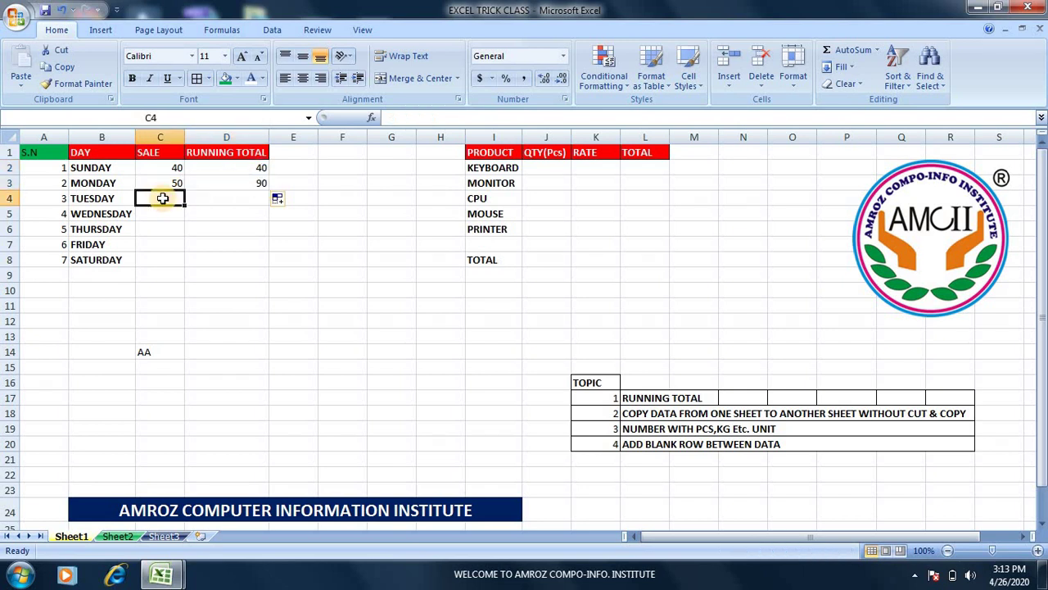
{"action": "type", "text": "2"}
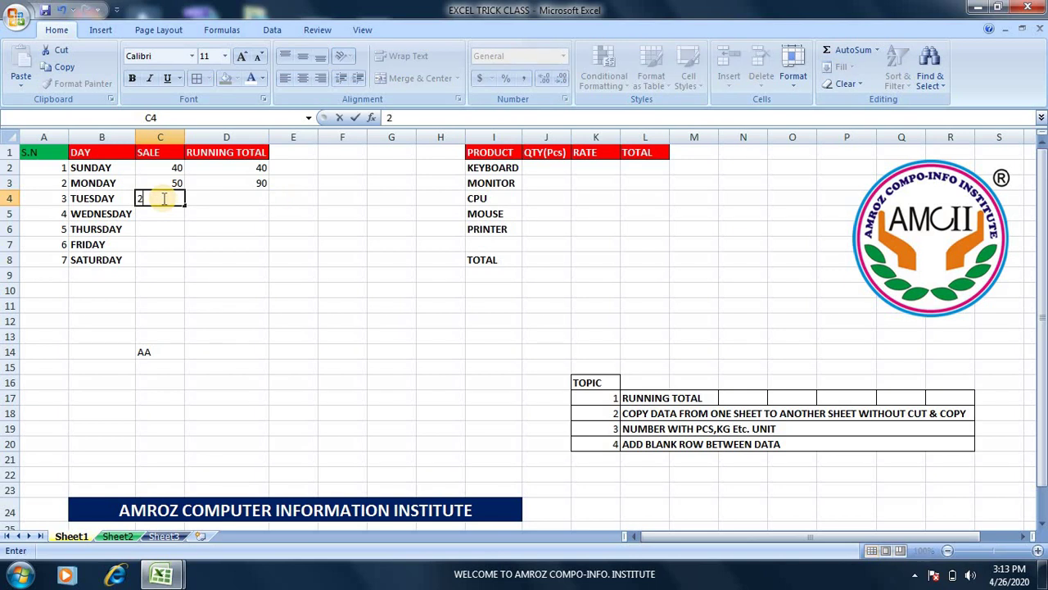
{"action": "type", "text": "0"}
{"action": "key", "text": "Tab"}
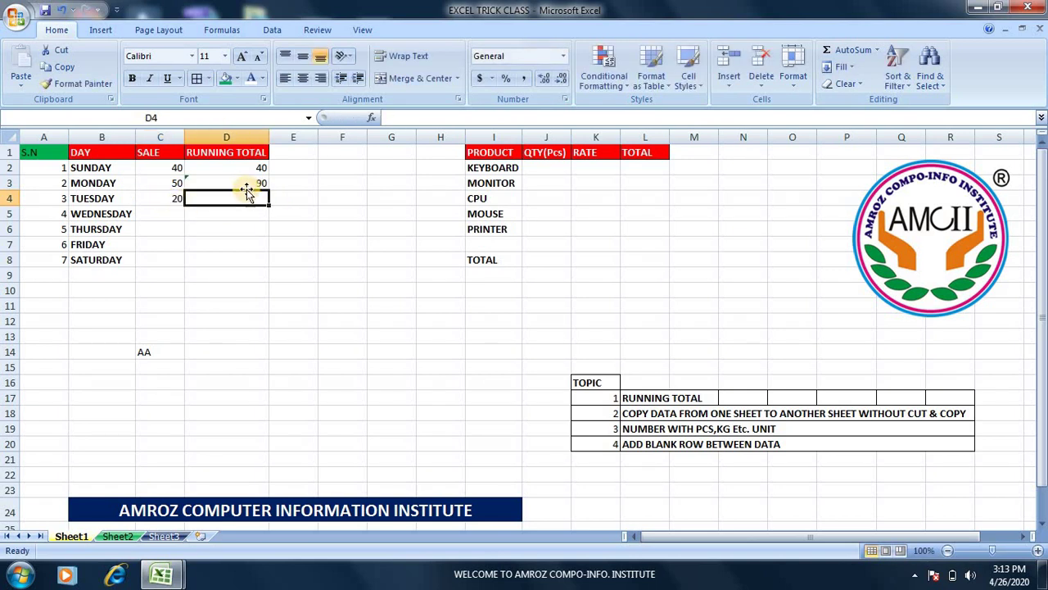
{"action": "left_click", "coordinate": [256, 185]}
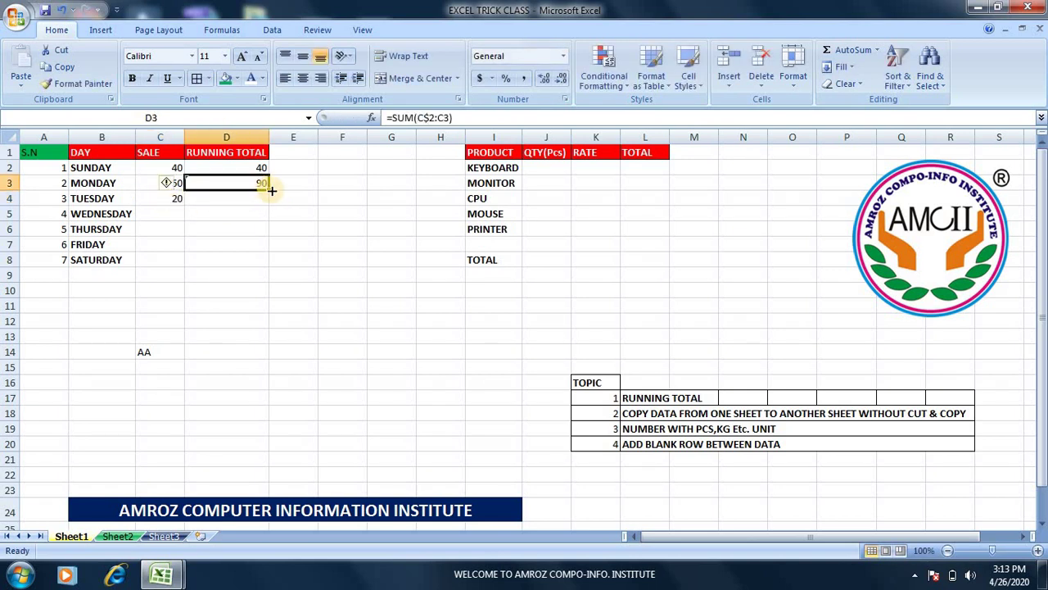
{"action": "left_click_drag", "start_coordinate": [269, 190], "coordinate": [270, 202]}
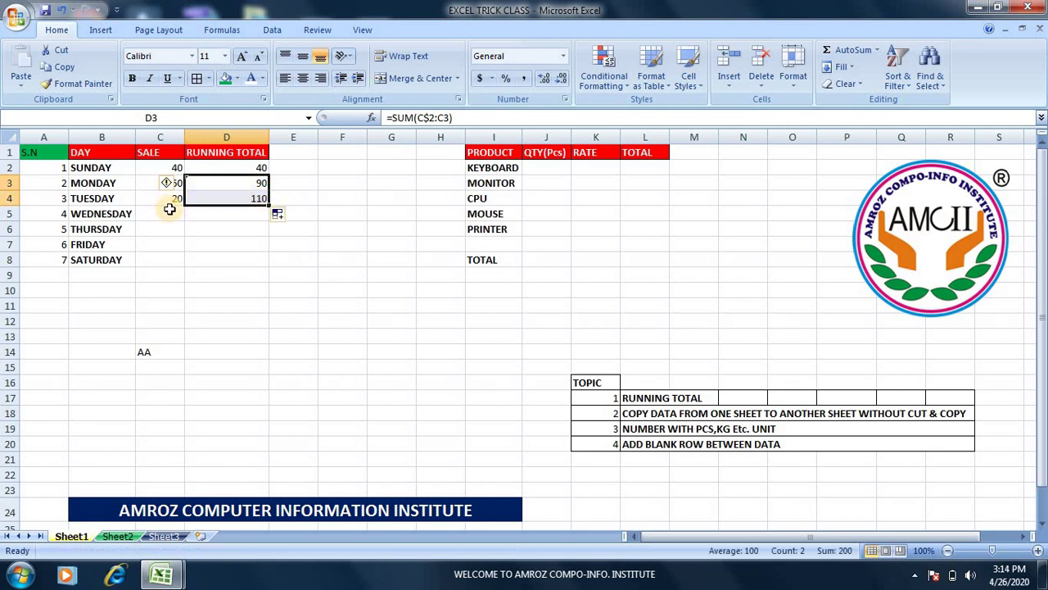
{"action": "left_click", "coordinate": [257, 200]}
{"action": "left_click_drag", "start_coordinate": [270, 205], "coordinate": [272, 264]}
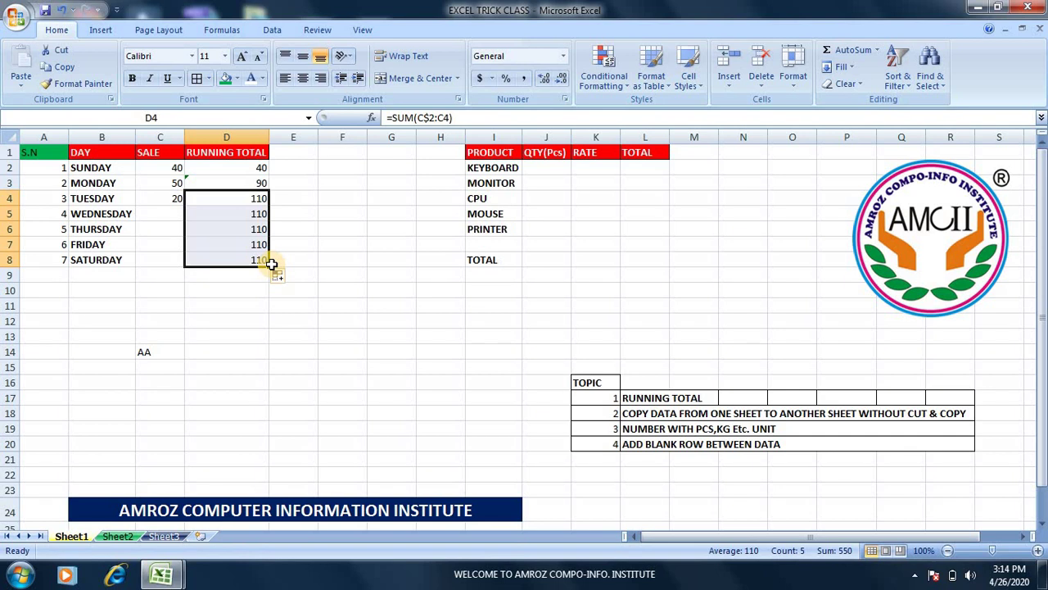
Enter Wednesday's sale of 30 and Thursday's sale of 50.
{"action": "left_click", "coordinate": [162, 214]}
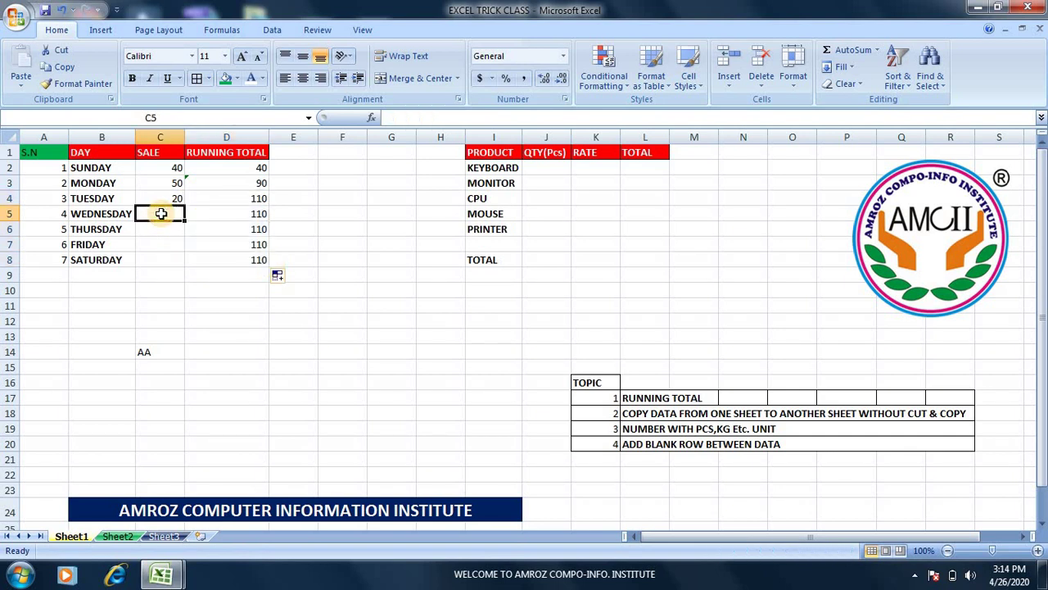
{"action": "type", "text": "30"}
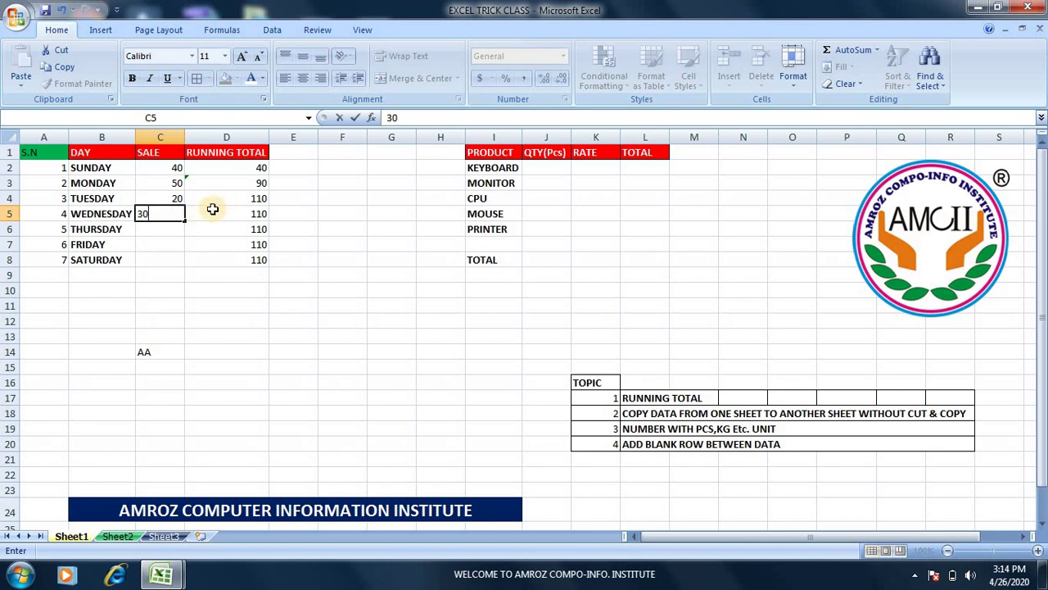
{"action": "key", "text": "Return"}
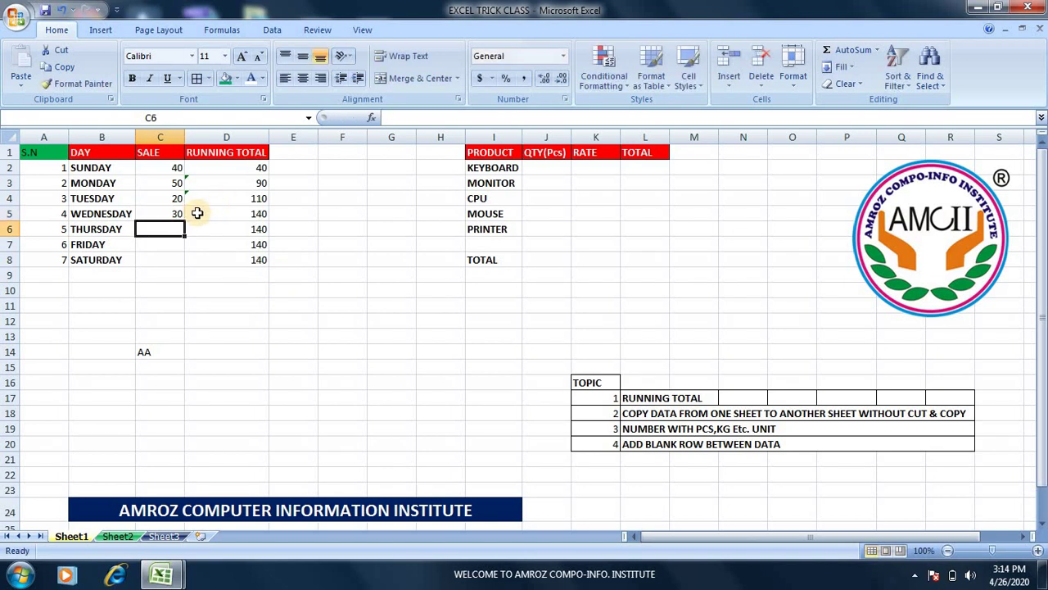
{"action": "type", "text": "50"}
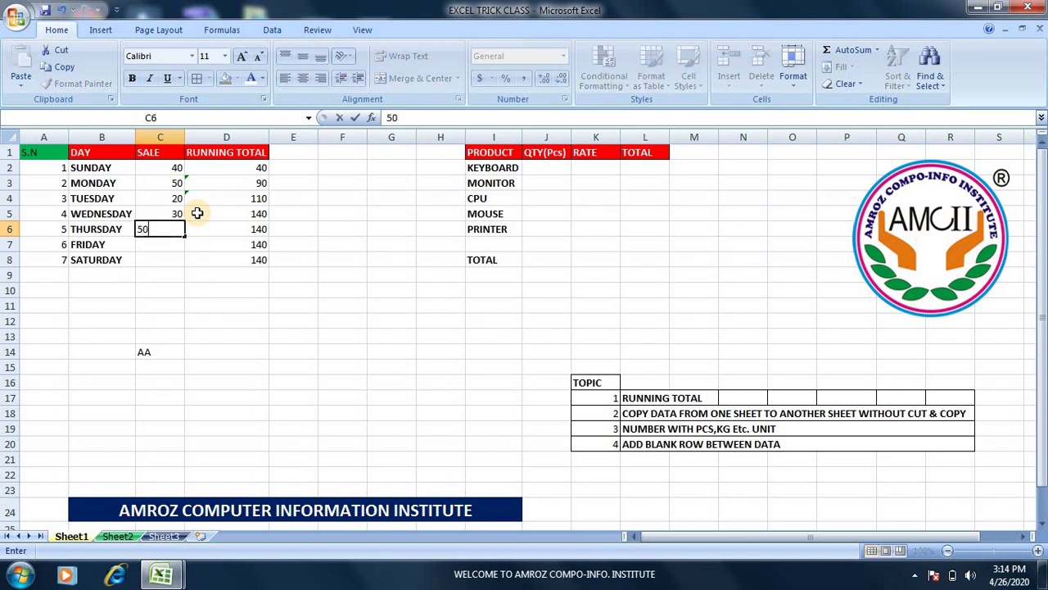
{"action": "key", "text": "Tab"}
Enter Friday's sale of 20 and Saturday's sale of 50, bringing the running total to 260.
{"action": "key", "text": "Return"}
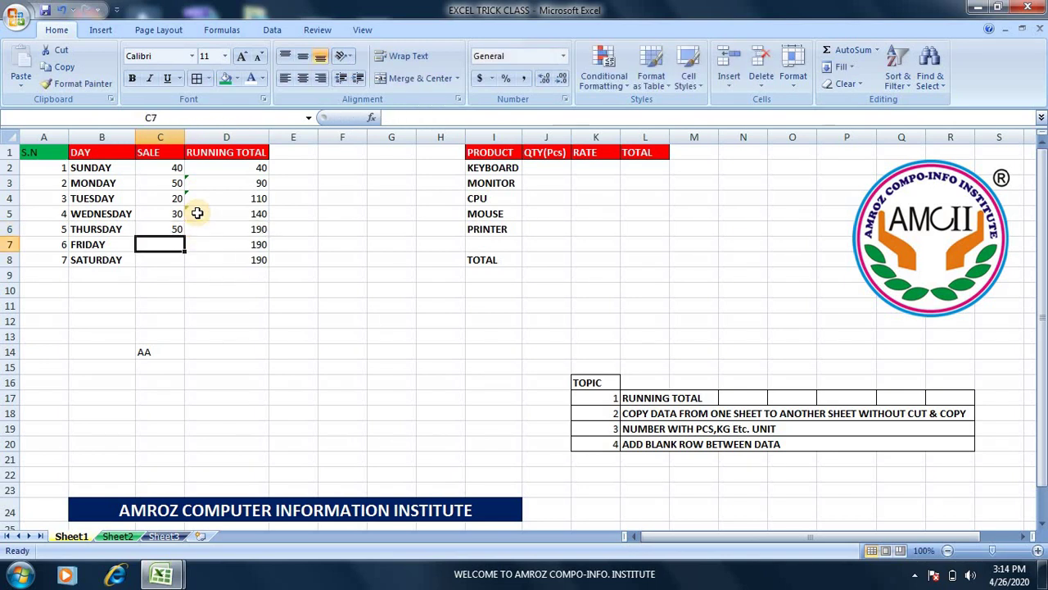
{"action": "type", "text": "29"}
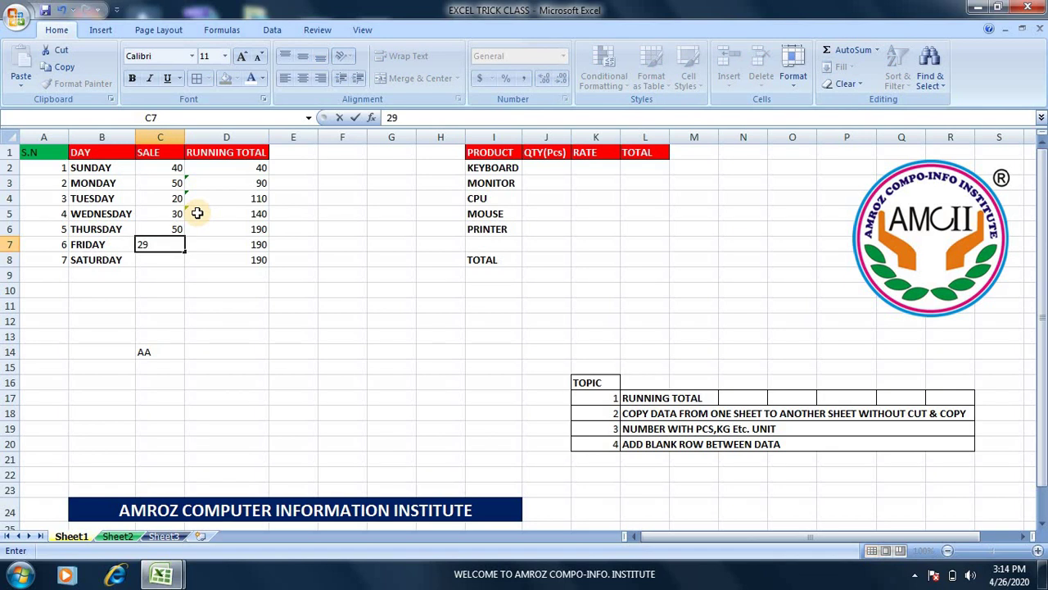
{"action": "key", "text": "BackSpace"}
{"action": "type", "text": "0"}
{"action": "left_click", "coordinate": [235, 242]}
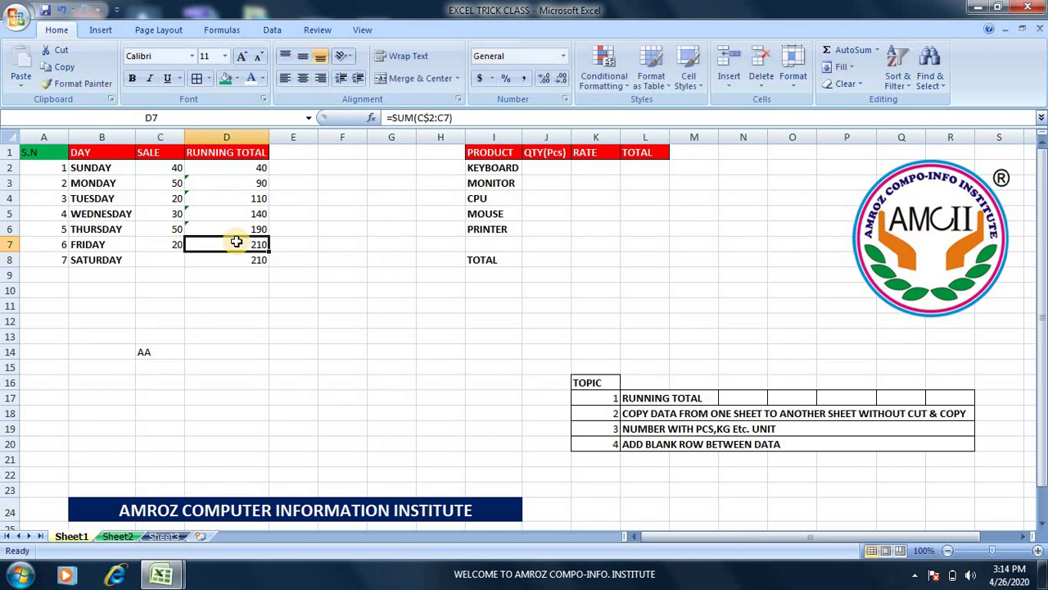
{"action": "key", "text": "Down"}
{"action": "key", "text": "Left"}
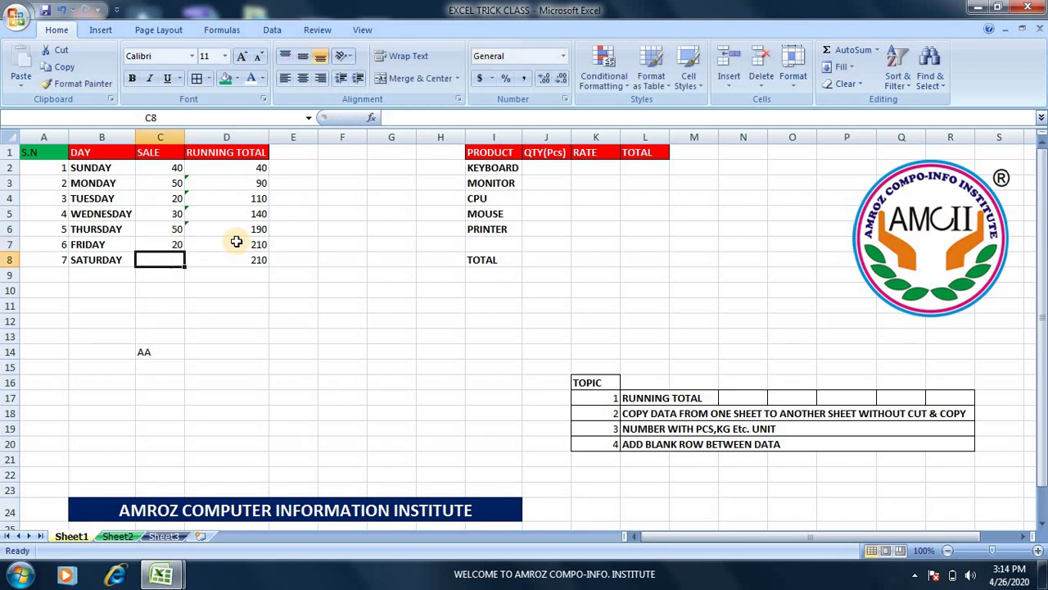
{"action": "type", "text": "50"}
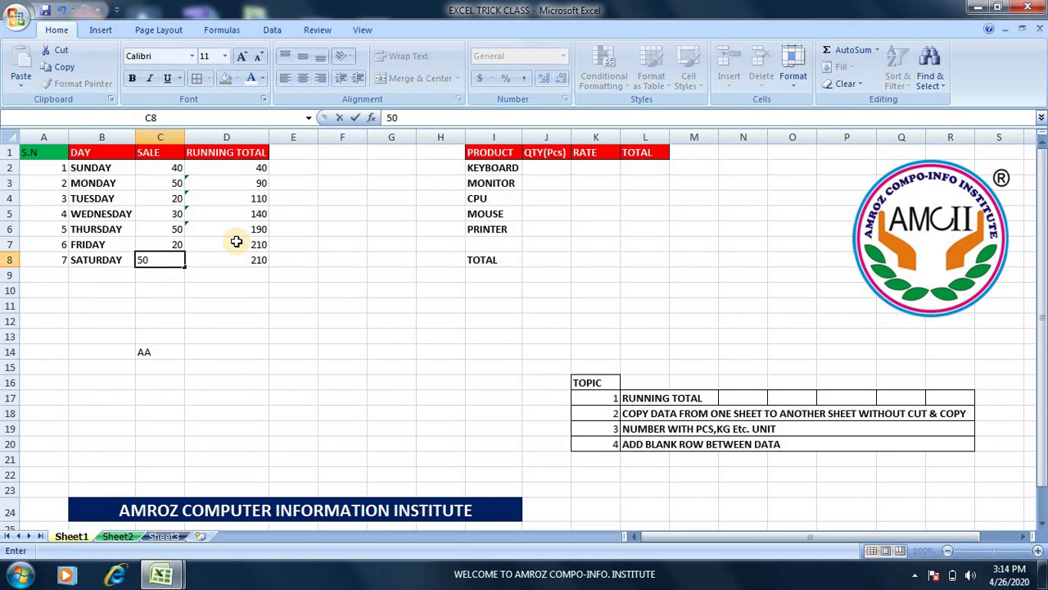
{"action": "key", "text": "Tab"}
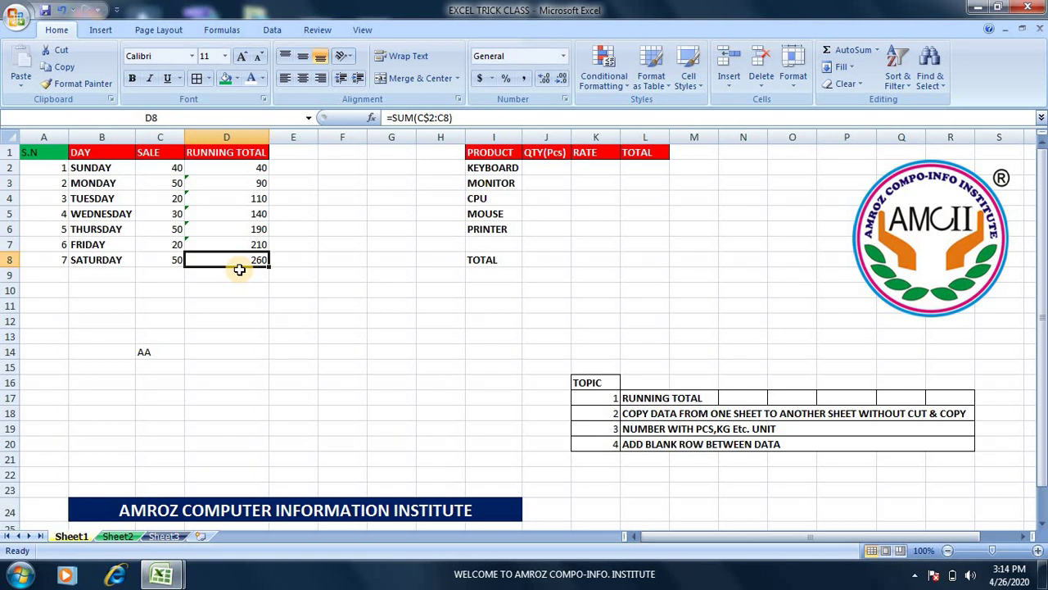
{"action": "left_click", "coordinate": [171, 273]}
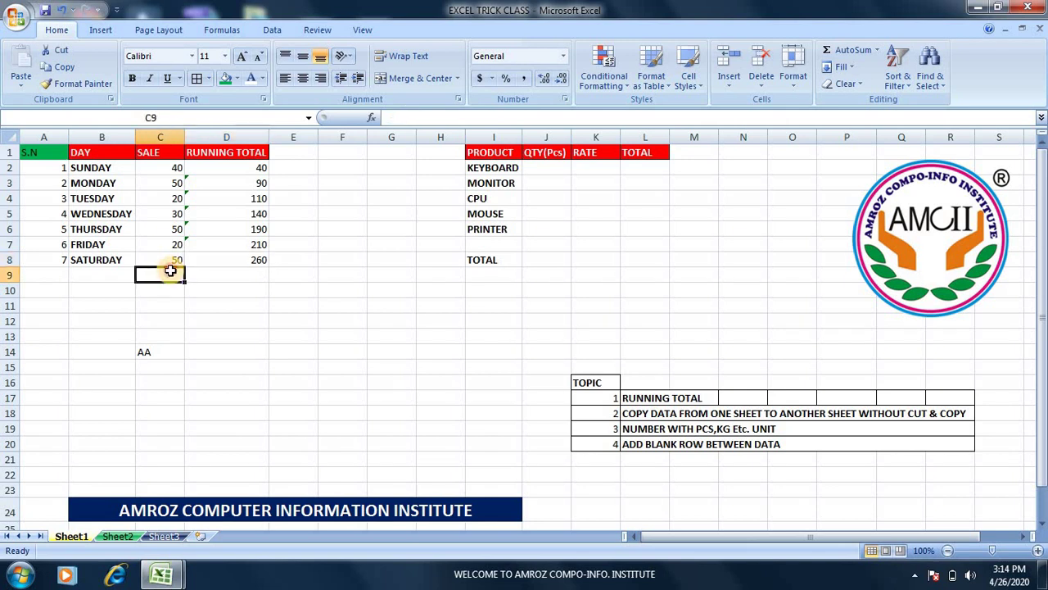
{"action": "type", "text": "=SUM"}
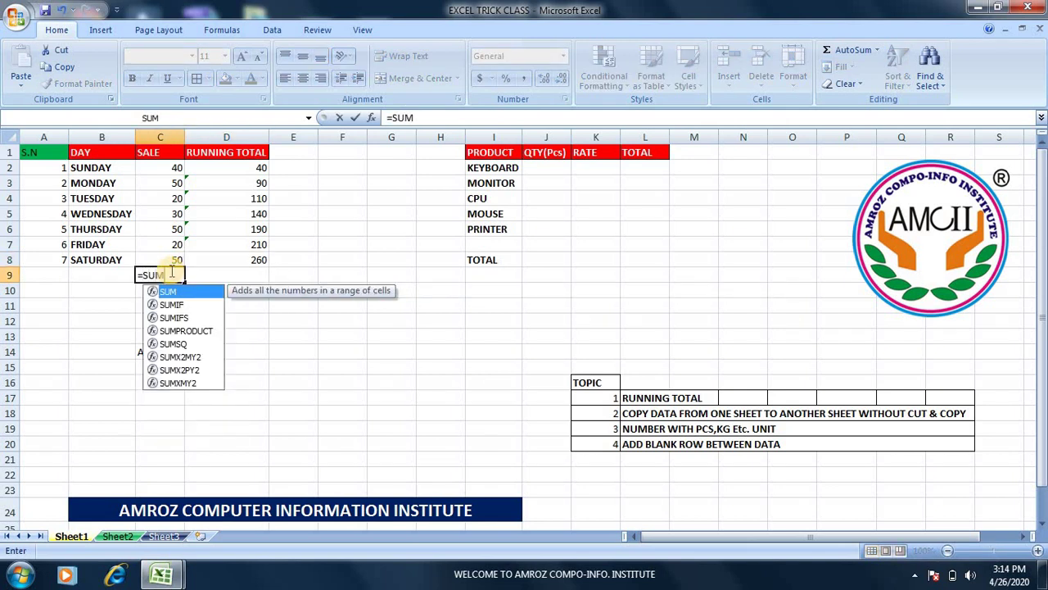
{"action": "type", "text": "("}
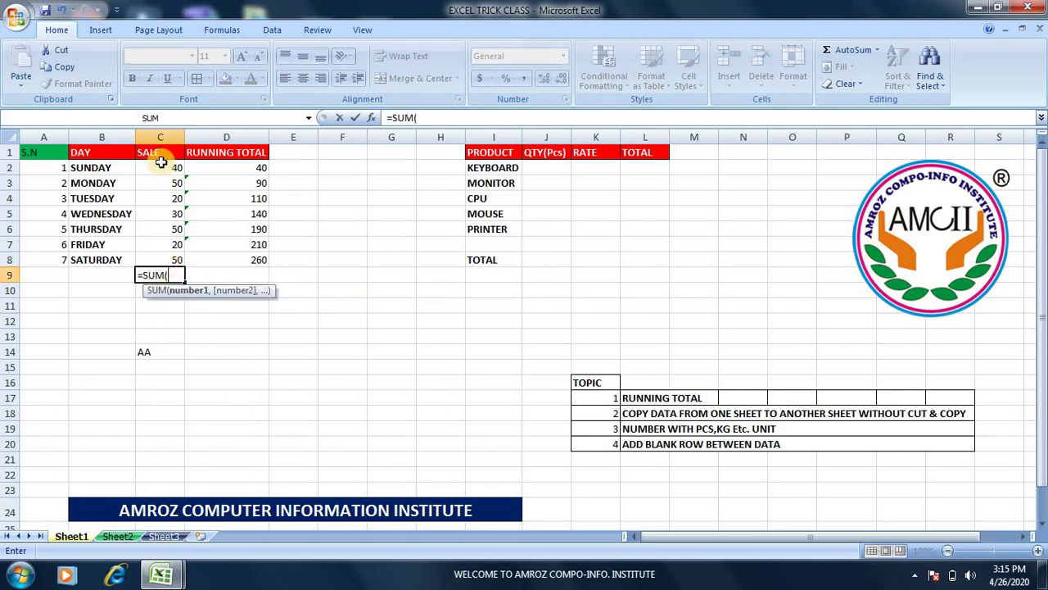
{"action": "left_click", "coordinate": [160, 168]}
{"action": "left_click_drag", "start_coordinate": [161, 183], "coordinate": [161, 258]}
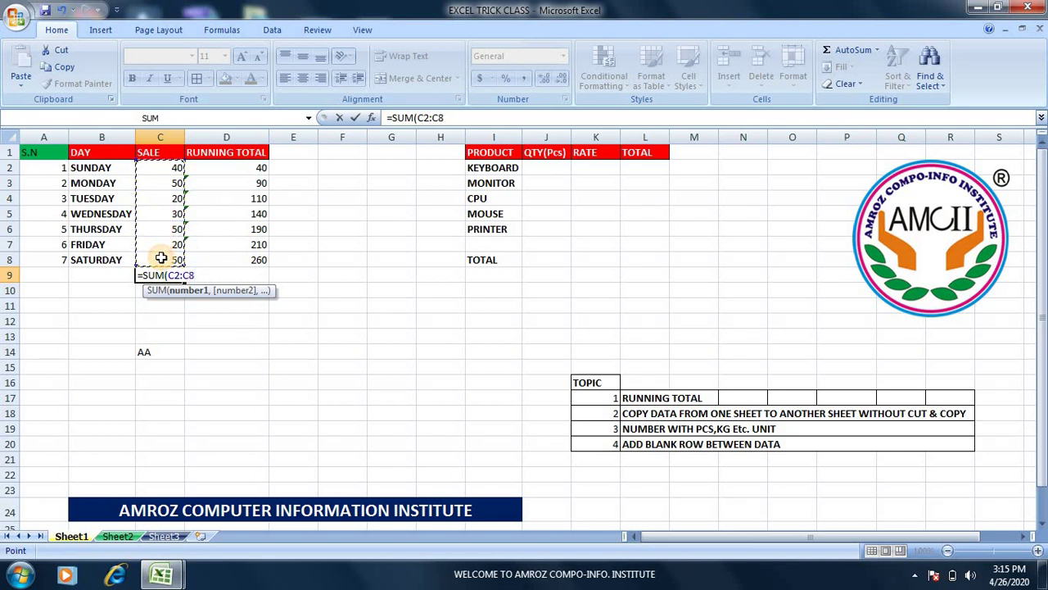
{"action": "key", "text": "Return"}
{"action": "key", "text": "Up"}
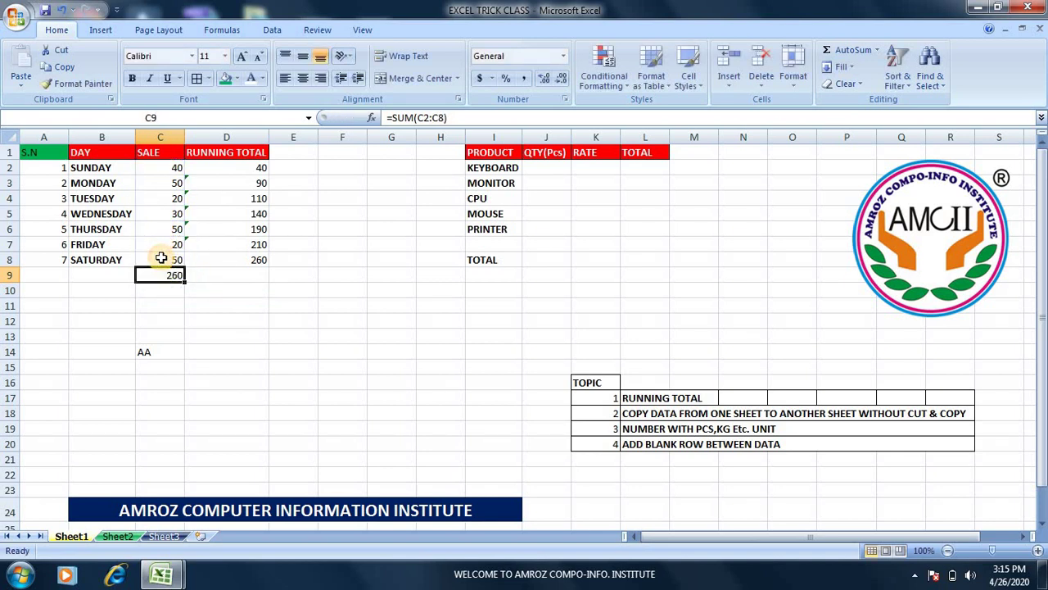
{"action": "key", "text": "Right"}
{"action": "key", "text": "Right"}
{"action": "key", "text": "Up"}
{"action": "key", "text": "Up"}
{"action": "key", "text": "Up"}
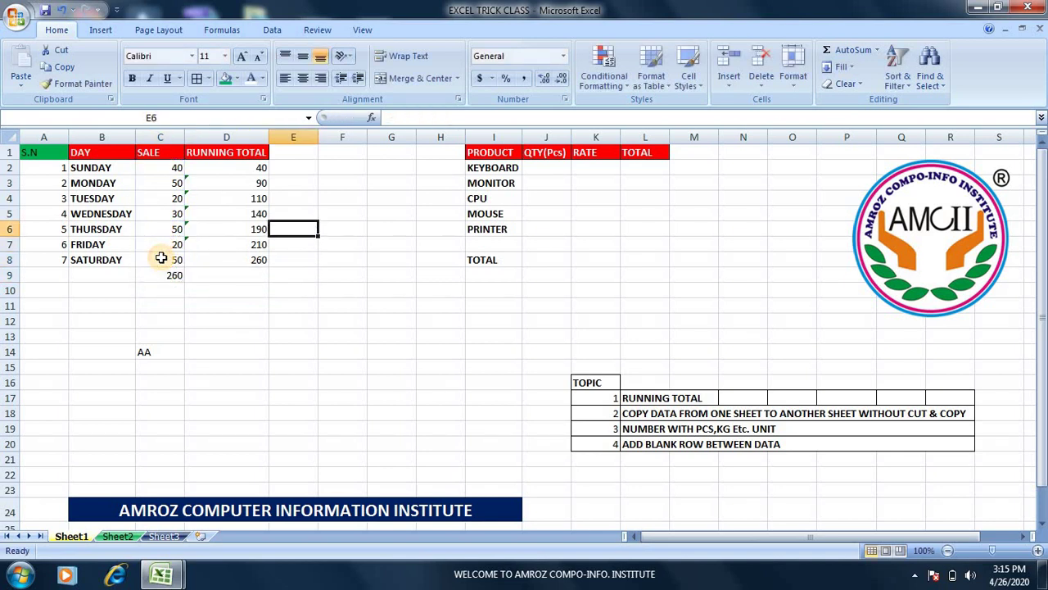
{"action": "key", "text": "Up"}
{"action": "key", "text": "Up"}
{"action": "key", "text": "Up"}
{"action": "key", "text": "Down"}
{"action": "key", "text": "Down"}
{"action": "key", "text": "Down"}
{"action": "key", "text": "Down"}
{"action": "key", "text": "Down"}
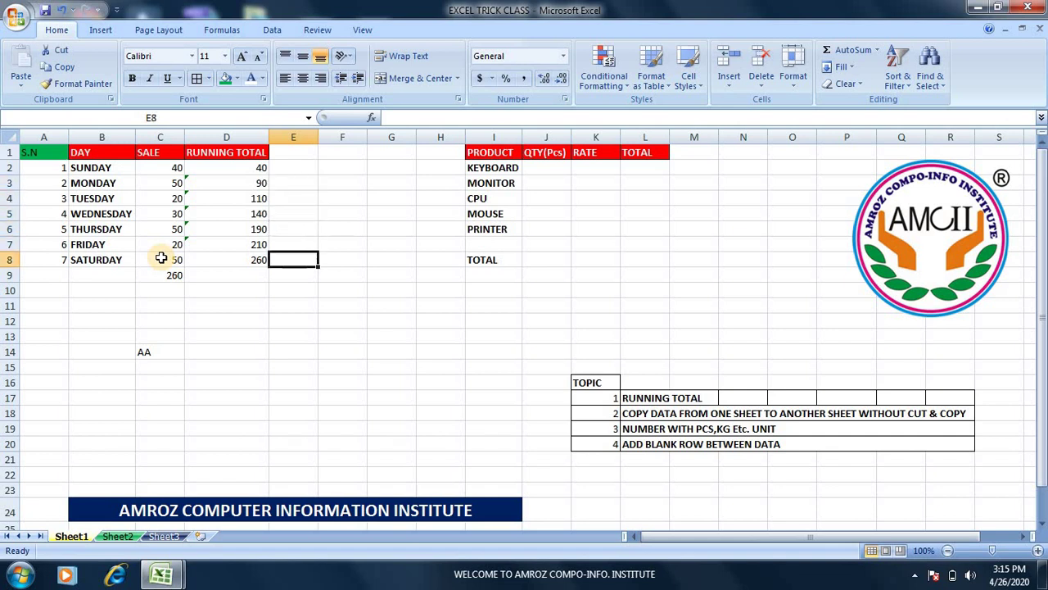
{"action": "key", "text": "Down"}
{"action": "key", "text": "Down"}
{"action": "key", "text": "Left"}
{"action": "key", "text": "Left"}
{"action": "key", "text": "Up"}
{"action": "key", "text": "Up"}
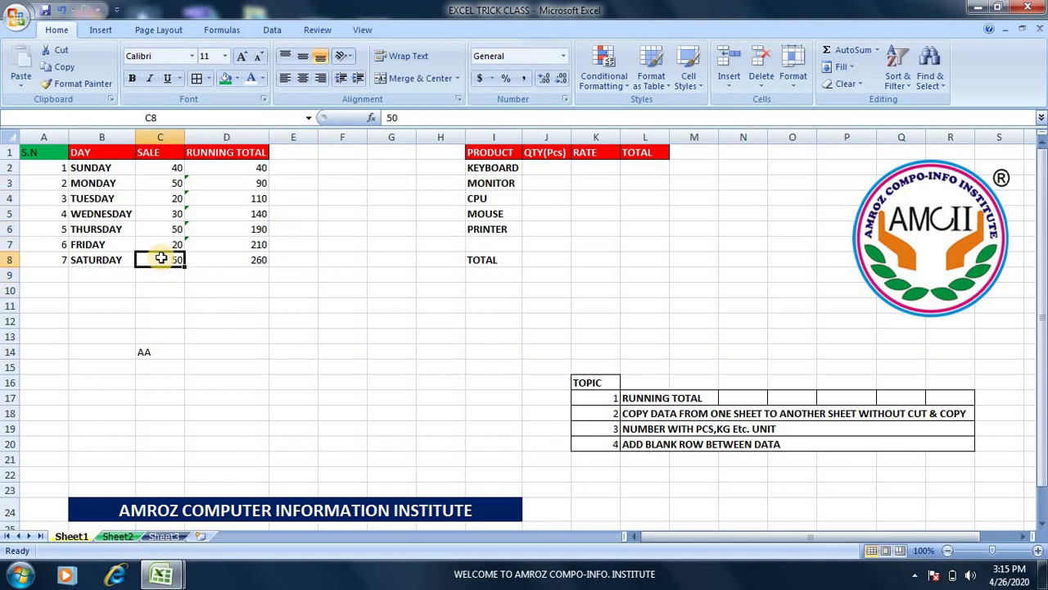
{"action": "key", "text": "Up"}
{"action": "key", "text": "Up"}
{"action": "key", "text": "Up"}
{"action": "key", "text": "Up"}
{"action": "key", "text": "Up"}
{"action": "key", "text": "Right"}
{"action": "key", "text": "Right"}
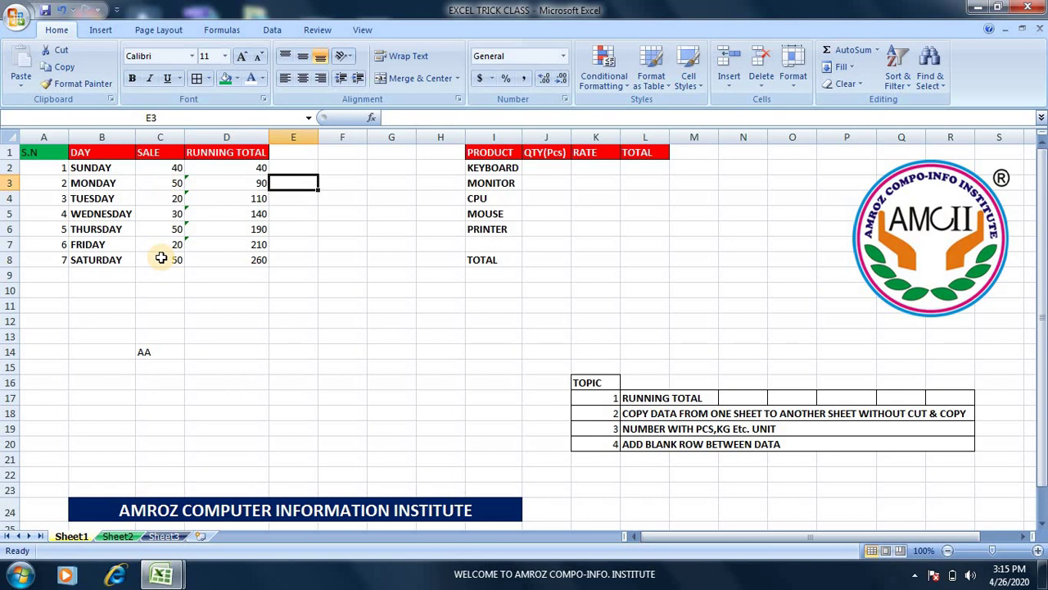
{"action": "key", "text": "Down"}
{"action": "key", "text": "Down"}
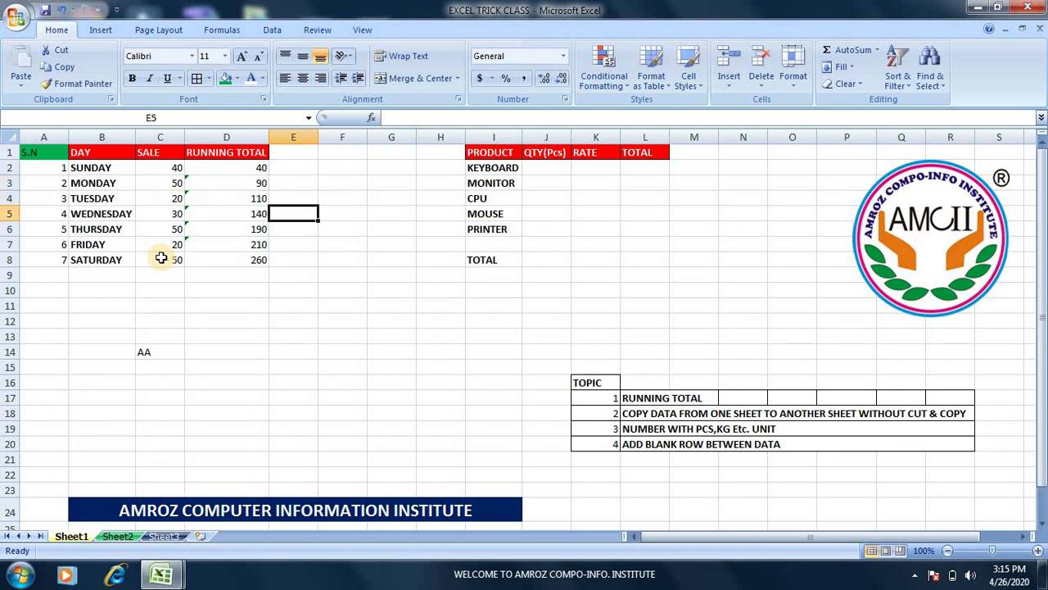
{"action": "key", "text": "Down"}
{"action": "key", "text": "Down"}
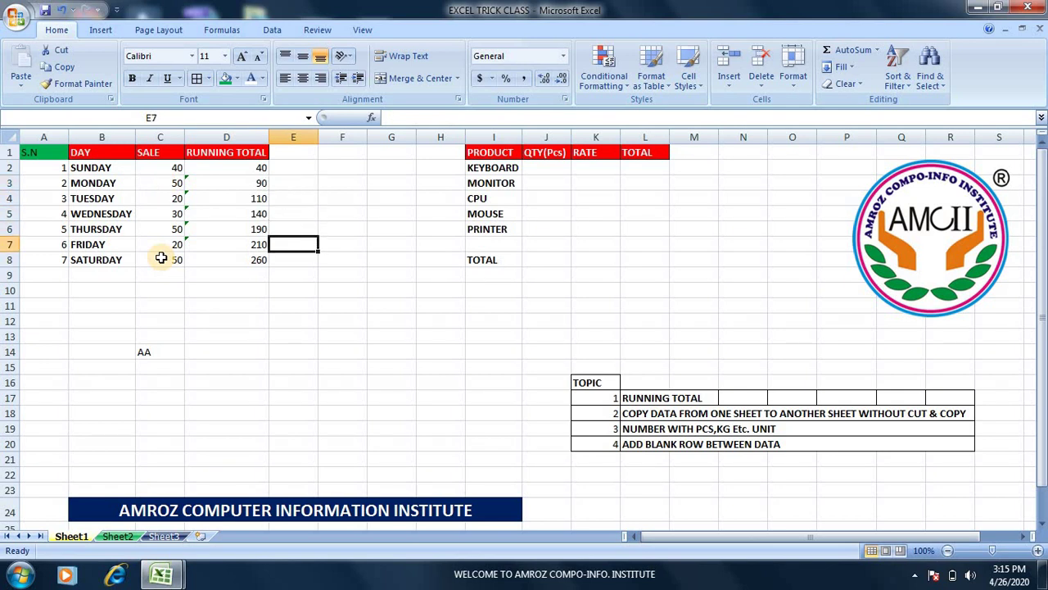
{"action": "key", "text": "Down"}
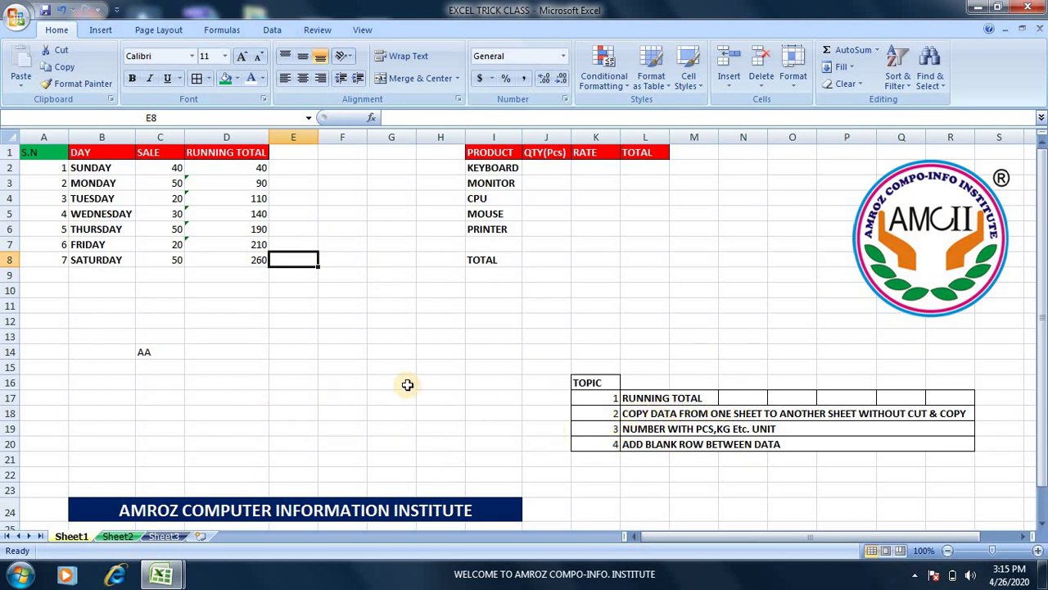
Delete the stray AA from C14, glance at C17 on Sheet2, and return to Sheet1.
{"action": "left_click", "coordinate": [171, 352]}
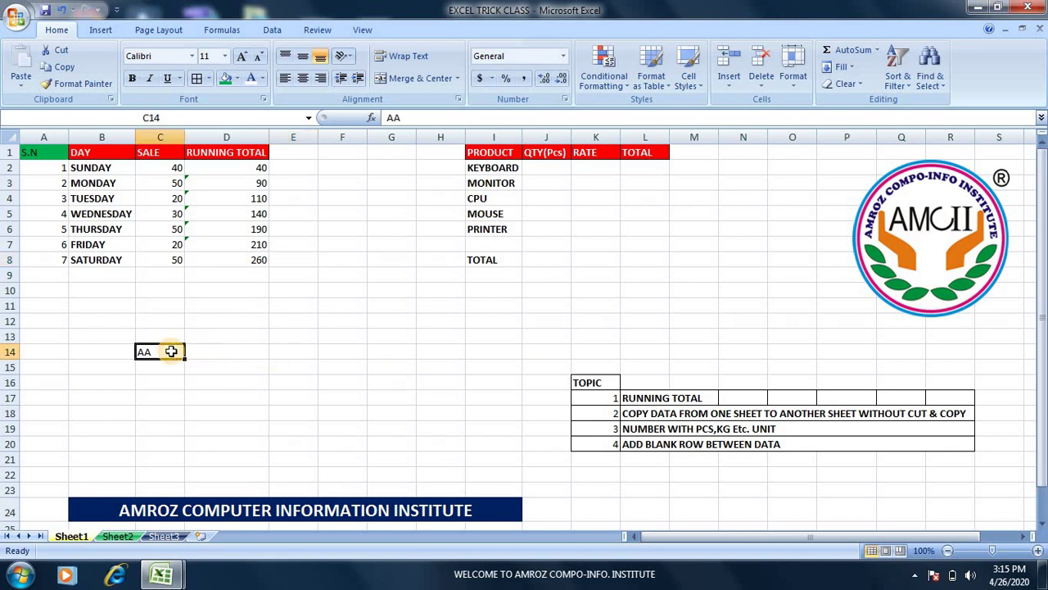
{"action": "key", "text": "Delete"}
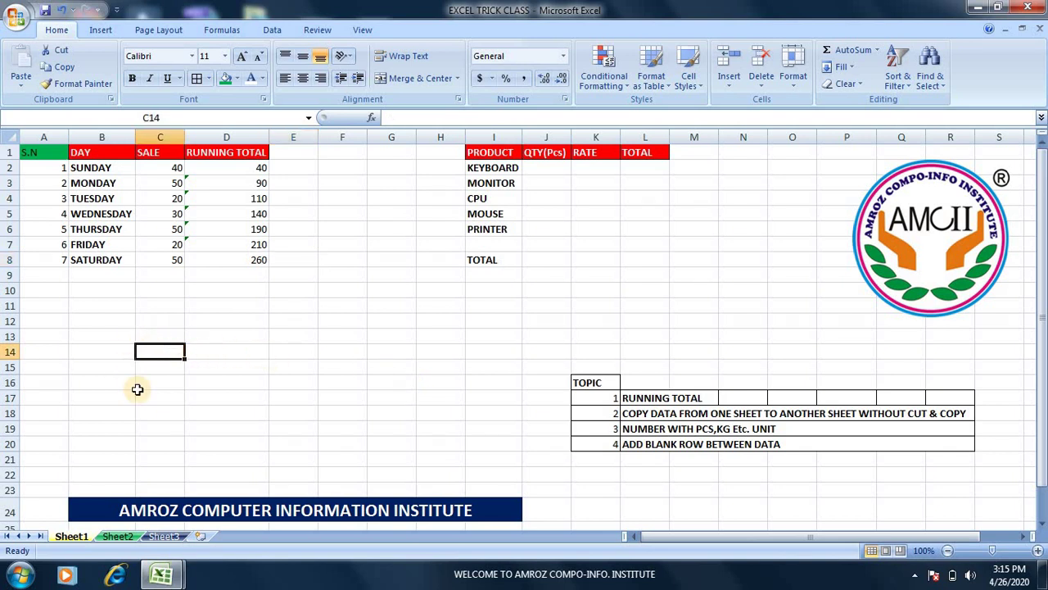
{"action": "left_click", "coordinate": [117, 538]}
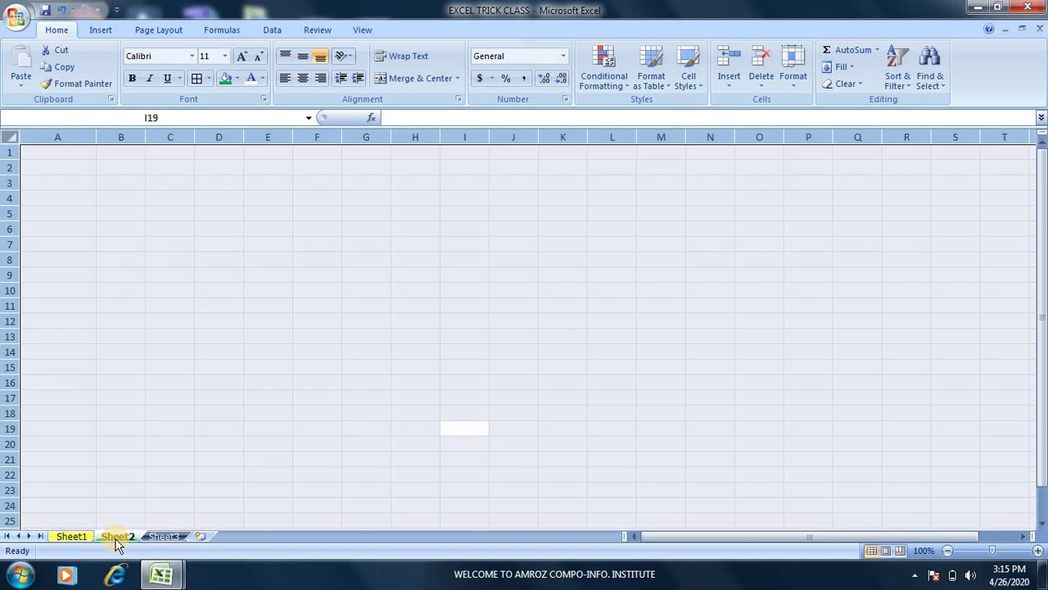
{"action": "left_click", "coordinate": [149, 397]}
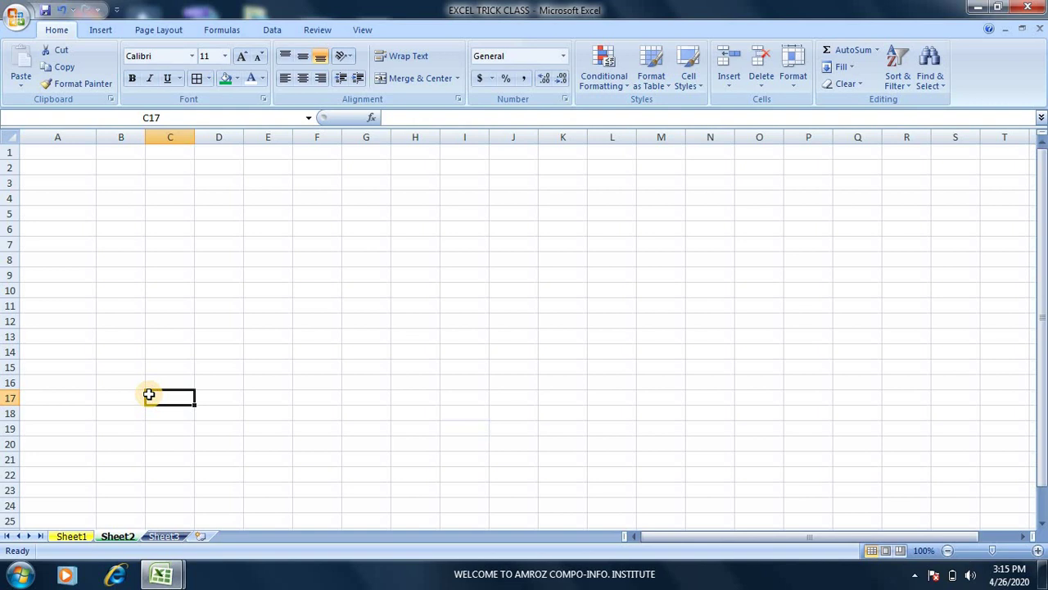
{"action": "left_click", "coordinate": [71, 536]}
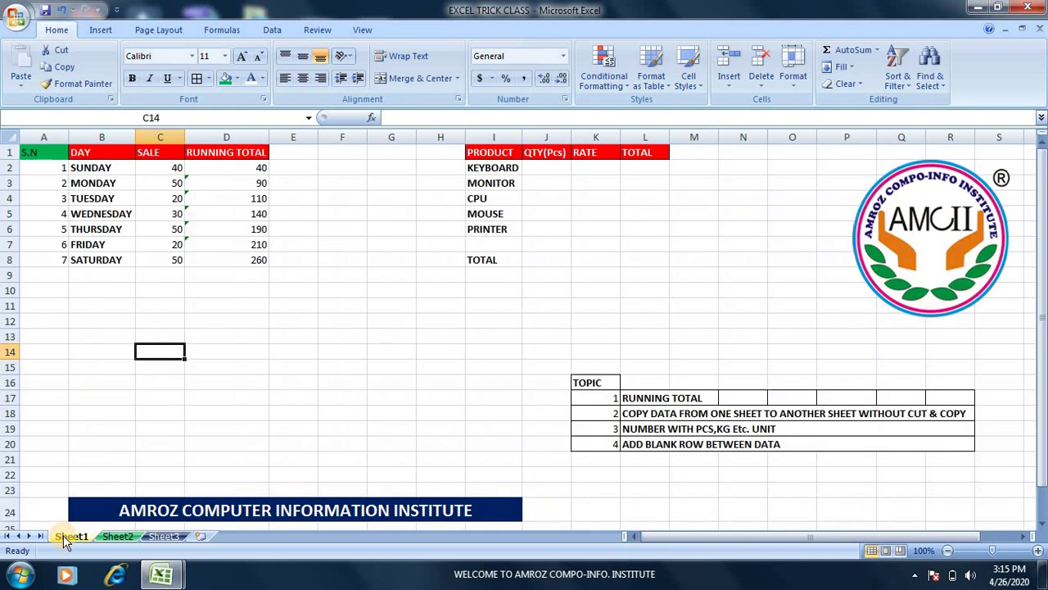
Group Sheet2 with Sheet1 and enter COMPUTER in A17.
{"action": "left_click", "coordinate": [113, 537], "text": "ctrl"}
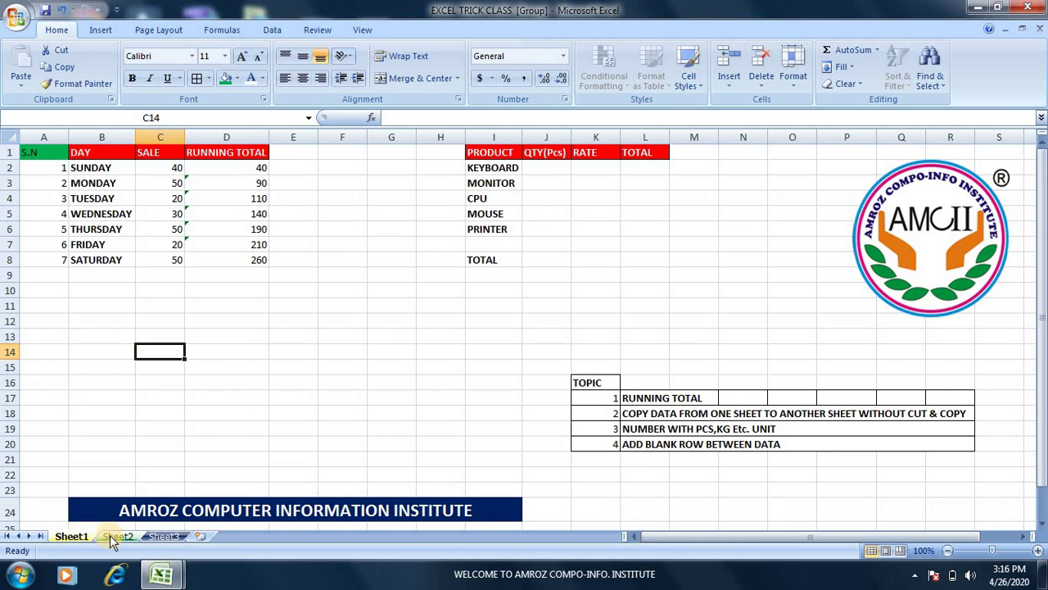
{"action": "left_click", "coordinate": [45, 397]}
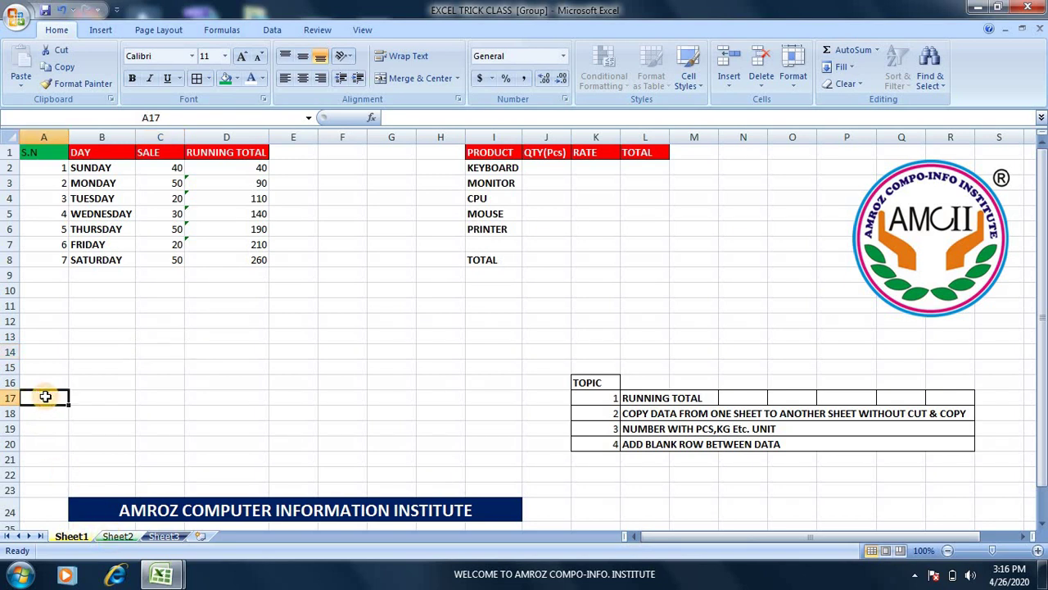
{"action": "type", "text": "C"}
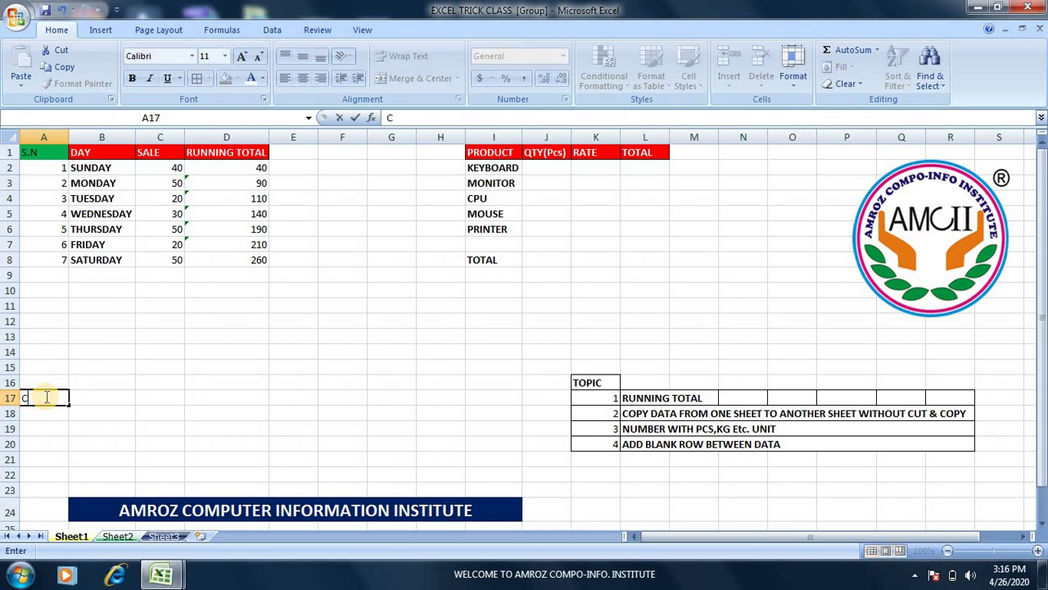
{"action": "type", "text": "OMPUTER"}
{"action": "left_click", "coordinate": [49, 426]}
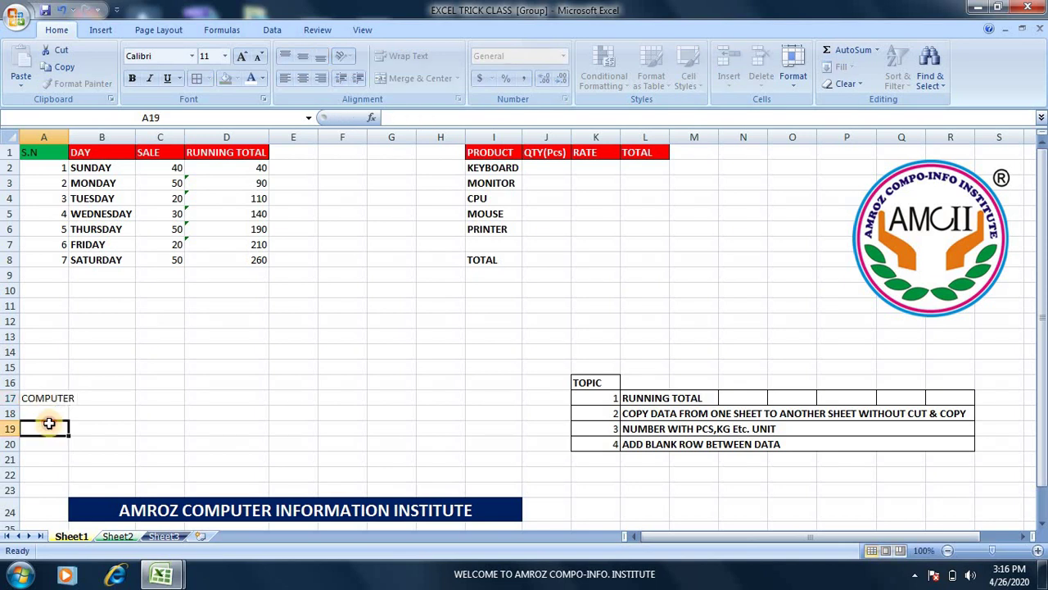
Enter MONITOR in A18 on Sheet2, then drag A17:A18 on Sheet1 toward Sheet2.
{"action": "left_click", "coordinate": [113, 537]}
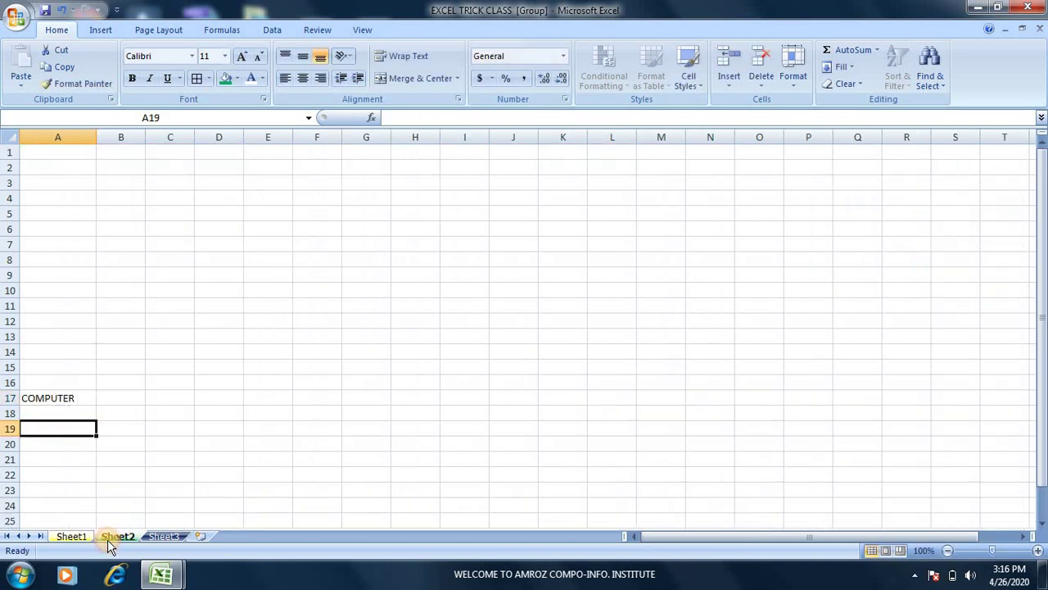
{"action": "left_click", "coordinate": [65, 411]}
{"action": "type", "text": "MONIT"}
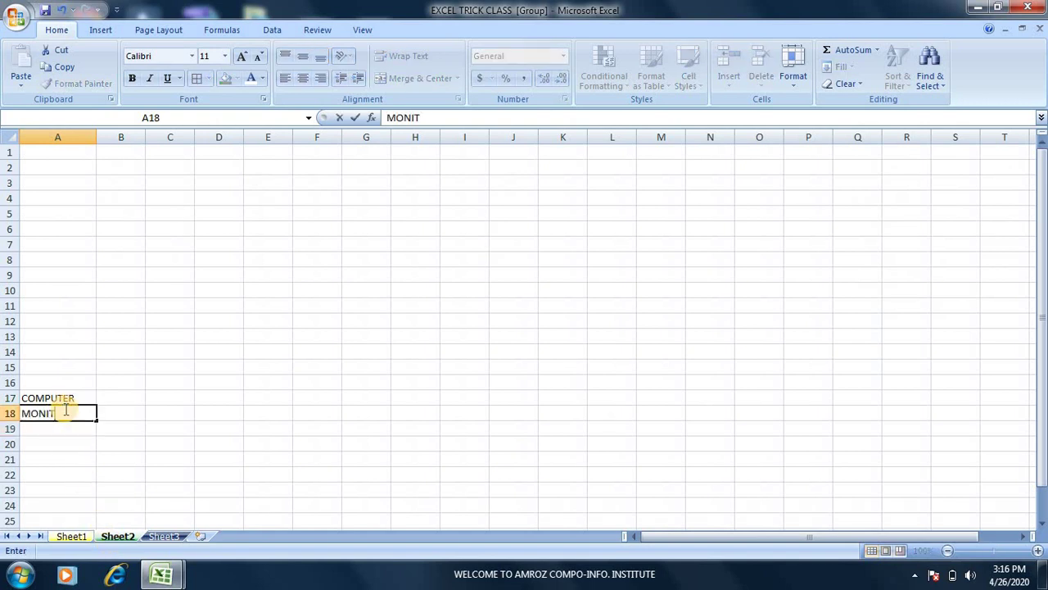
{"action": "type", "text": "OR"}
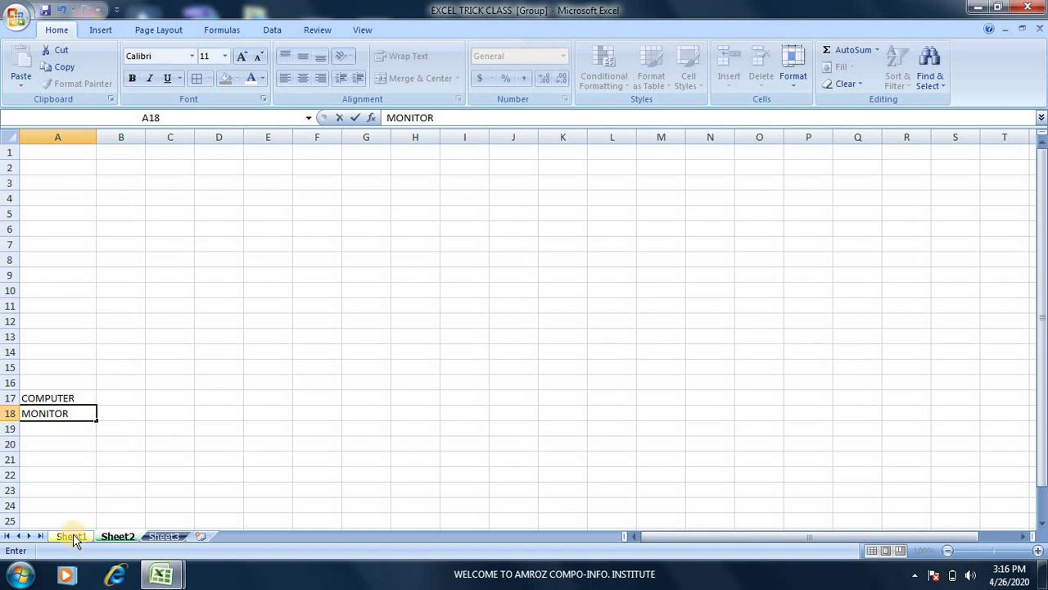
{"action": "left_click", "coordinate": [73, 537]}
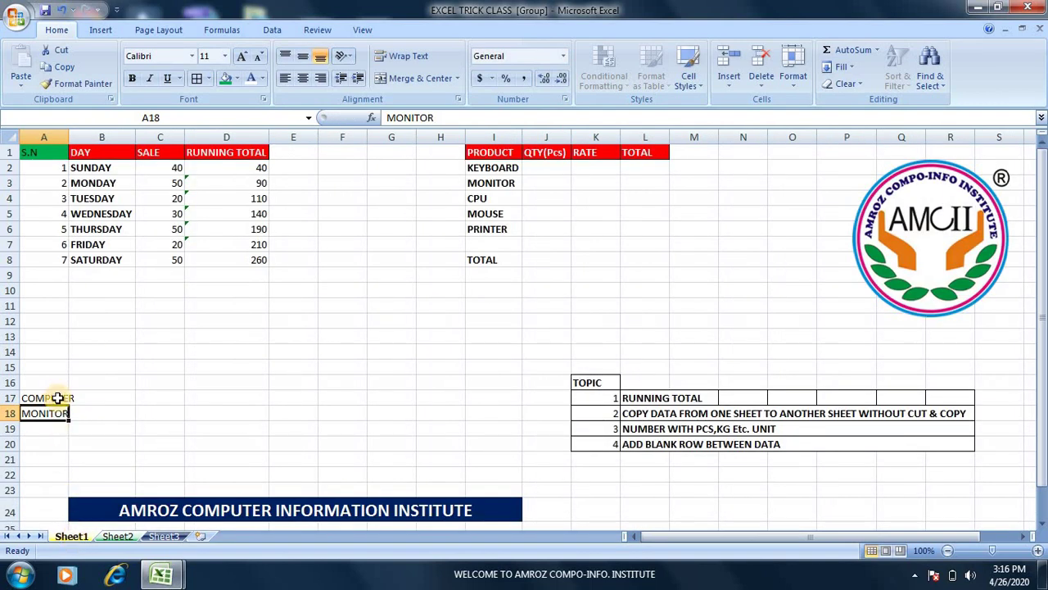
{"action": "left_click_drag", "start_coordinate": [59, 398], "coordinate": [59, 412]}
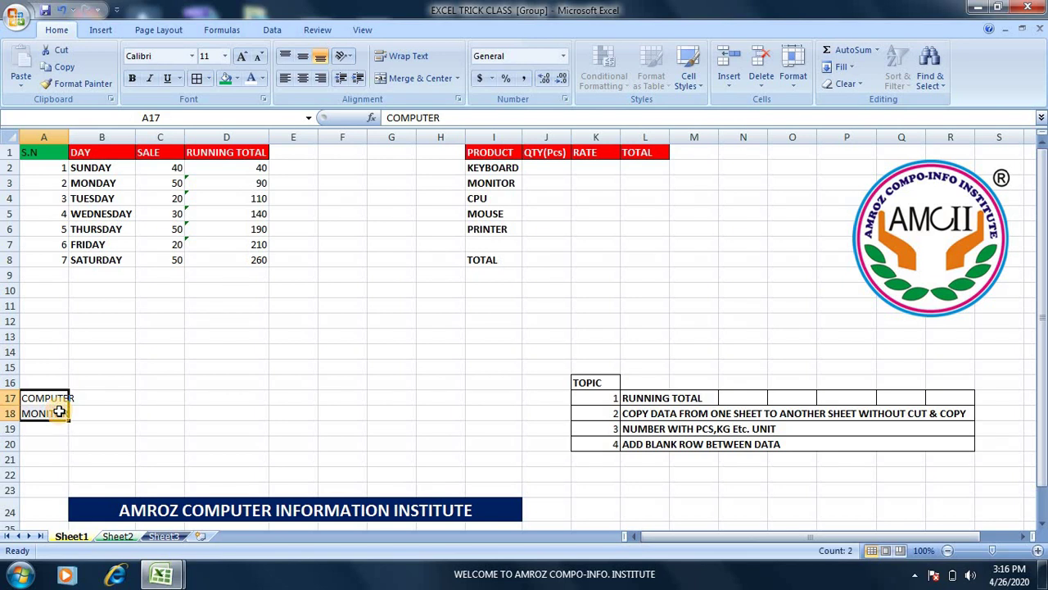
{"action": "mouse_move", "coordinate": [59, 412]}
{"action": "left_mouse_down"}
{"action": "mouse_move", "coordinate": [120, 539]}
{"action": "mouse_move", "coordinate": [108, 433]}
{"action": "left_mouse_up"}
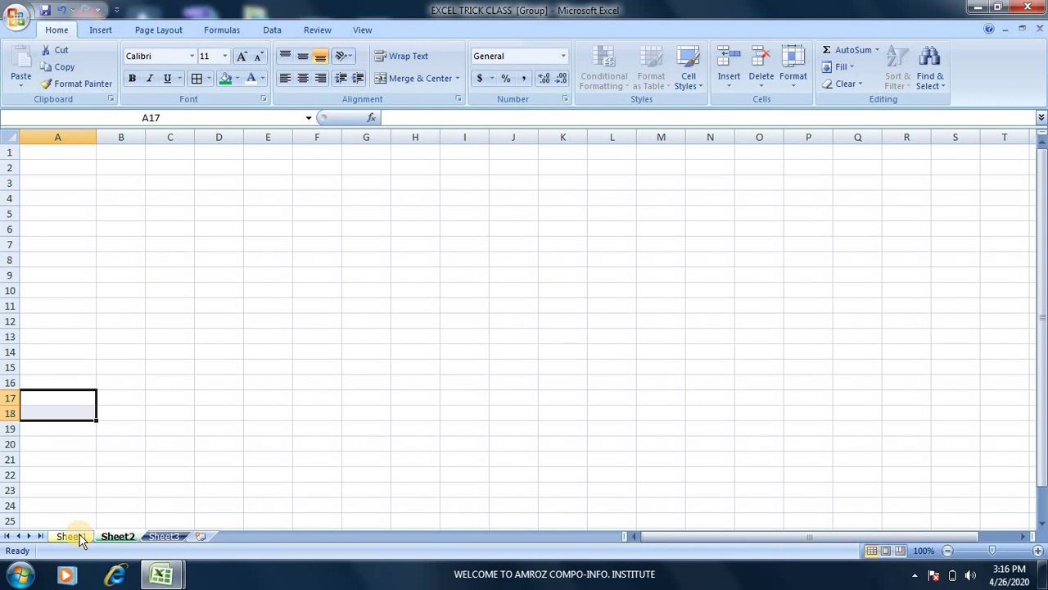
Compare Sheet1 with Sheet2, then switch to Sheet3 to end the sheet grouping.
{"action": "left_click", "coordinate": [72, 536]}
{"action": "left_click", "coordinate": [114, 537]}
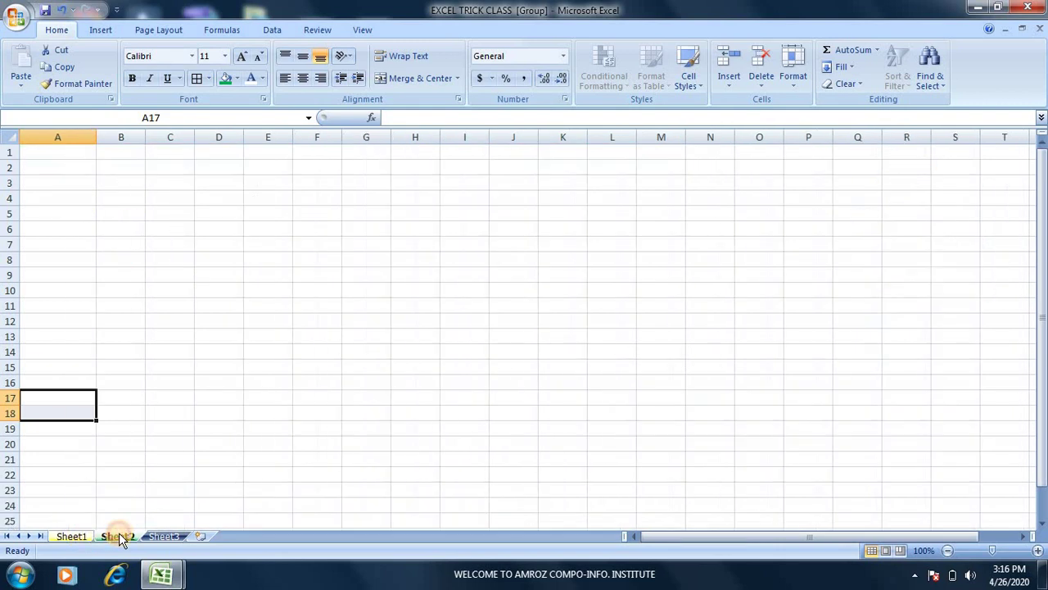
{"action": "left_click", "coordinate": [66, 536]}
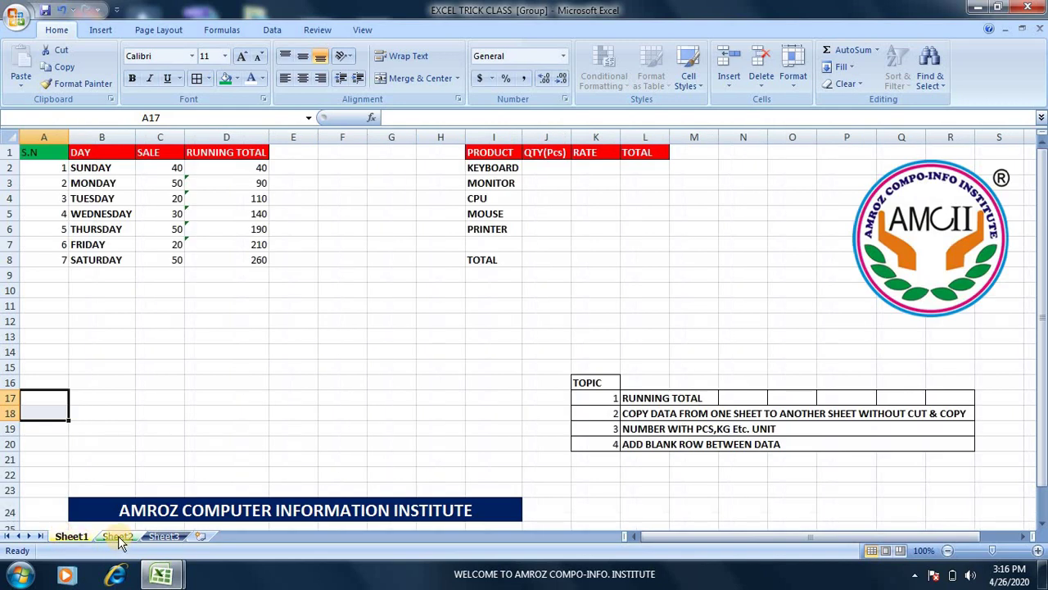
{"action": "left_click", "coordinate": [175, 540]}
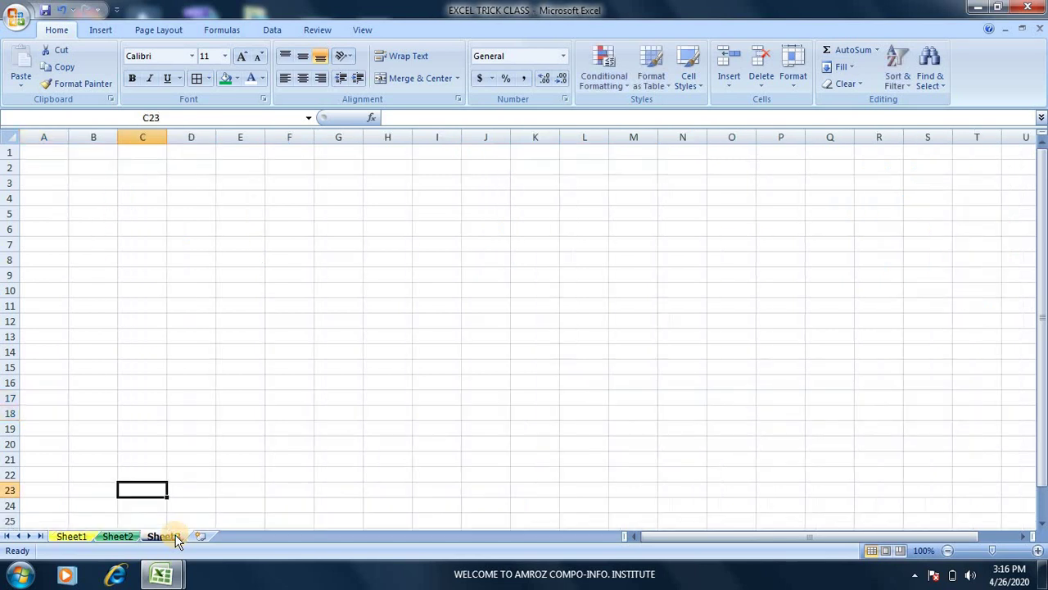
Enter SUNDAY in A18 on Sheet1 and confirm Sheet2 stays blank.
{"action": "left_click", "coordinate": [72, 537]}
{"action": "left_click", "coordinate": [56, 411]}
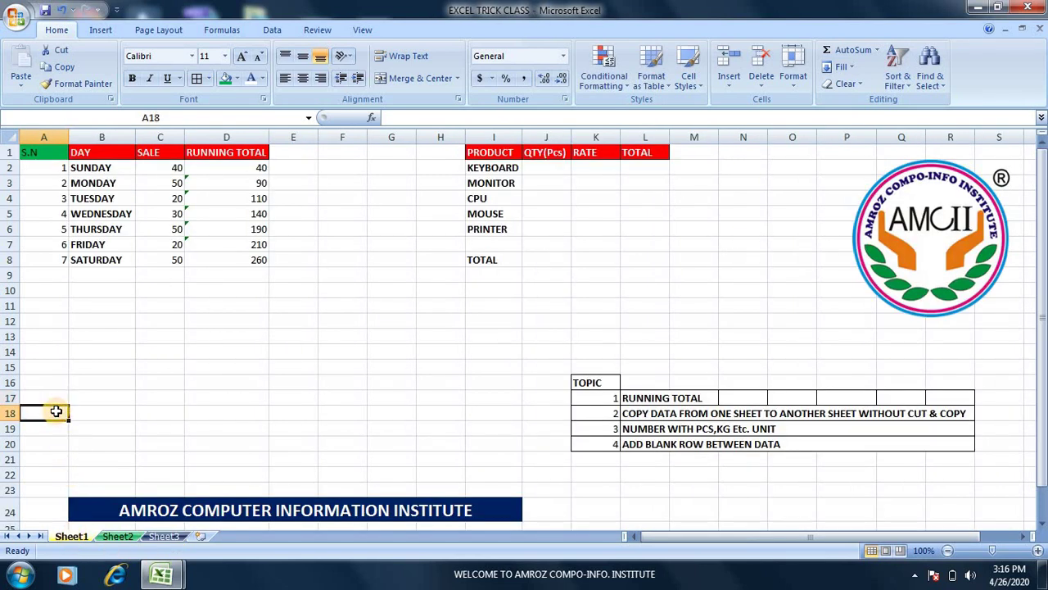
{"action": "type", "text": "SUNDAY"}
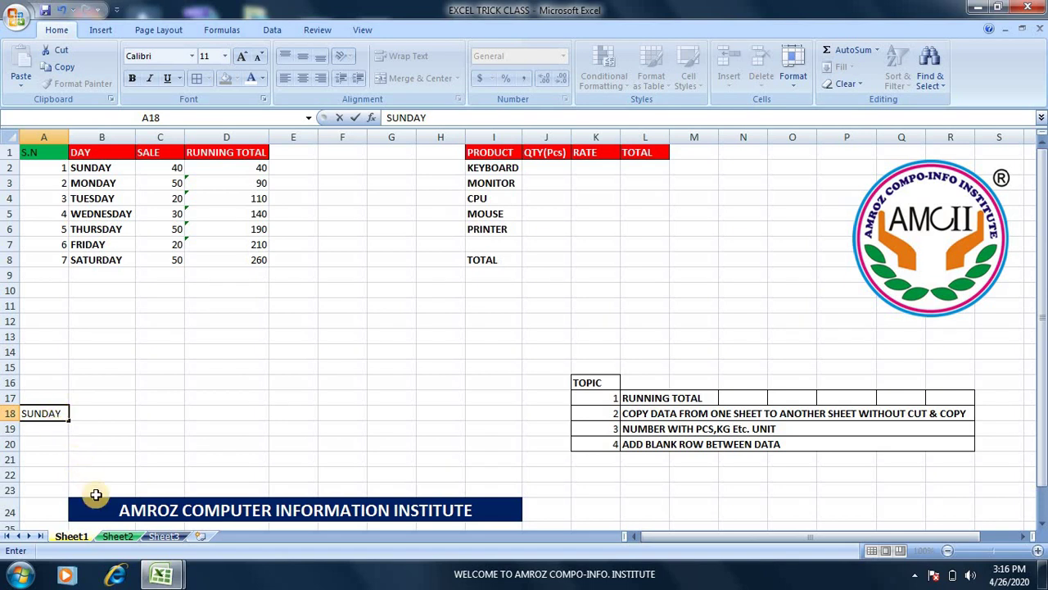
{"action": "left_click", "coordinate": [118, 538]}
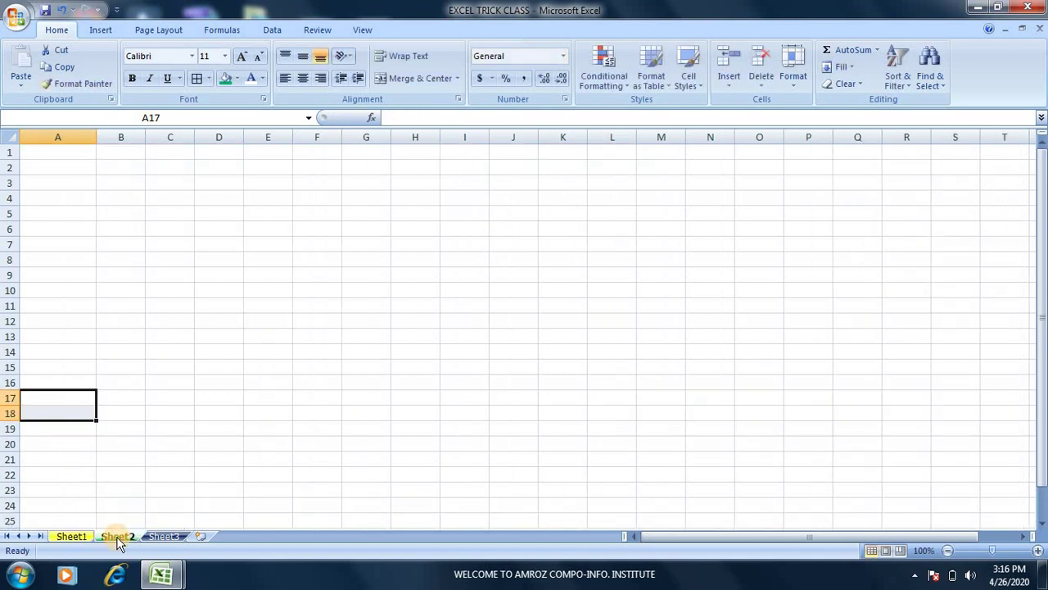
{"action": "left_click", "coordinate": [81, 536]}
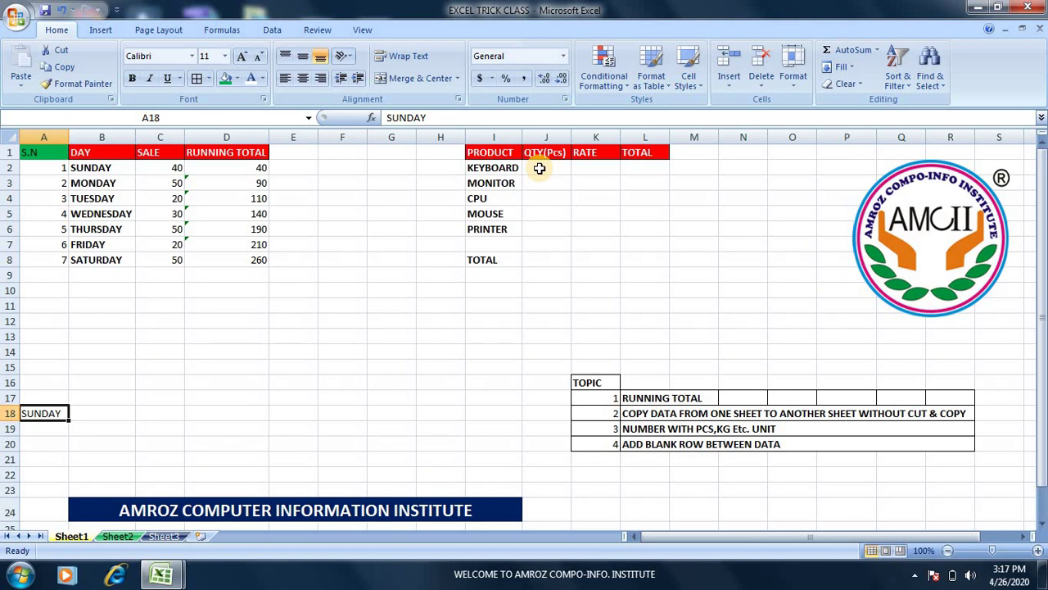
Enter 4PC in A18, 4PCS as the keyboard quantity in J2, and 6PCS for the monitor in J3.
{"action": "type", "text": "4"}
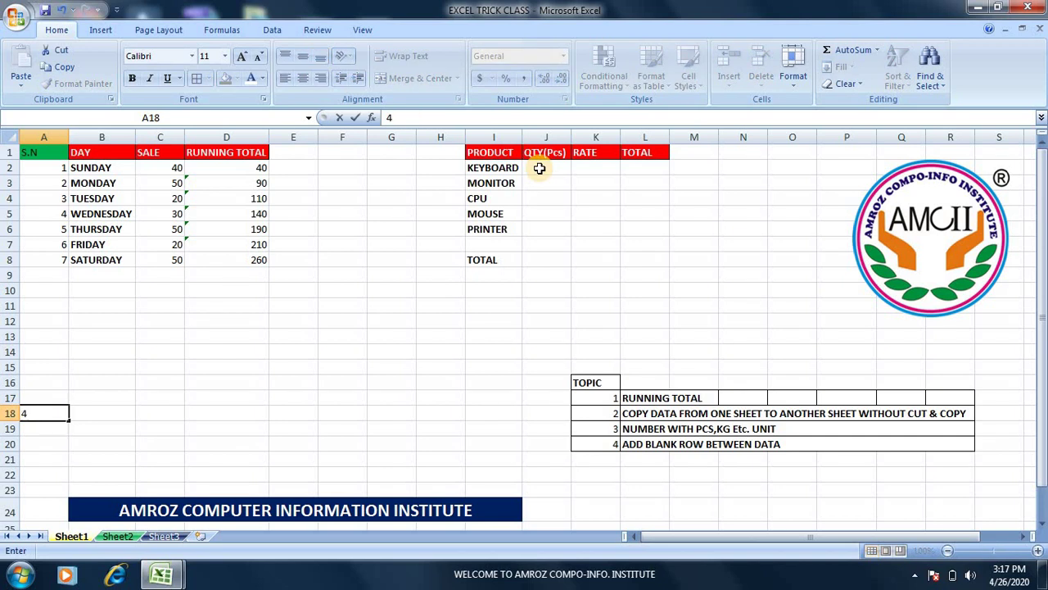
{"action": "type", "text": "PC"}
{"action": "left_click", "coordinate": [539, 168]}
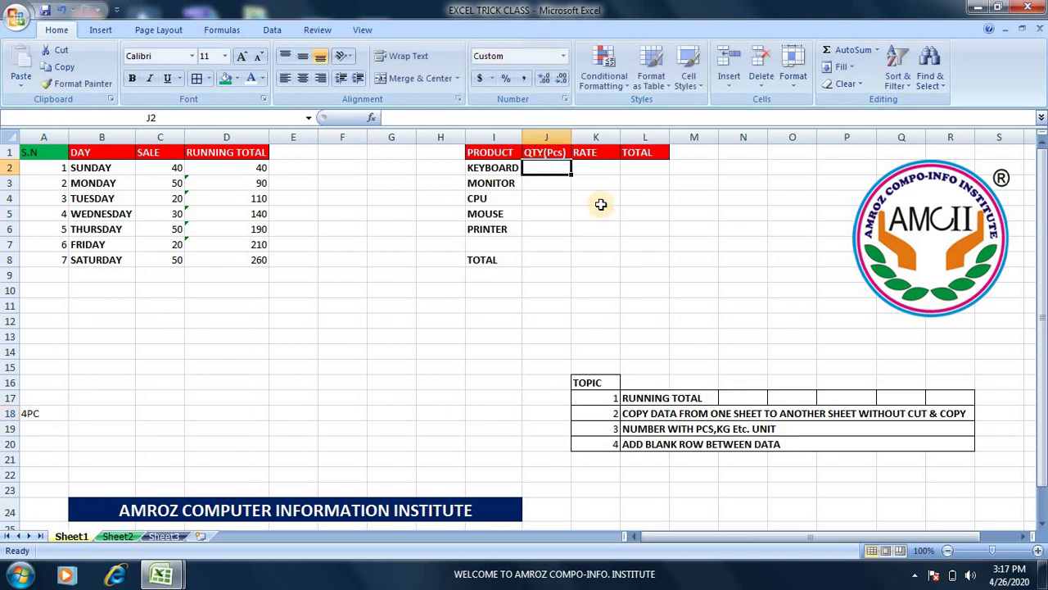
{"action": "type", "text": "4"}
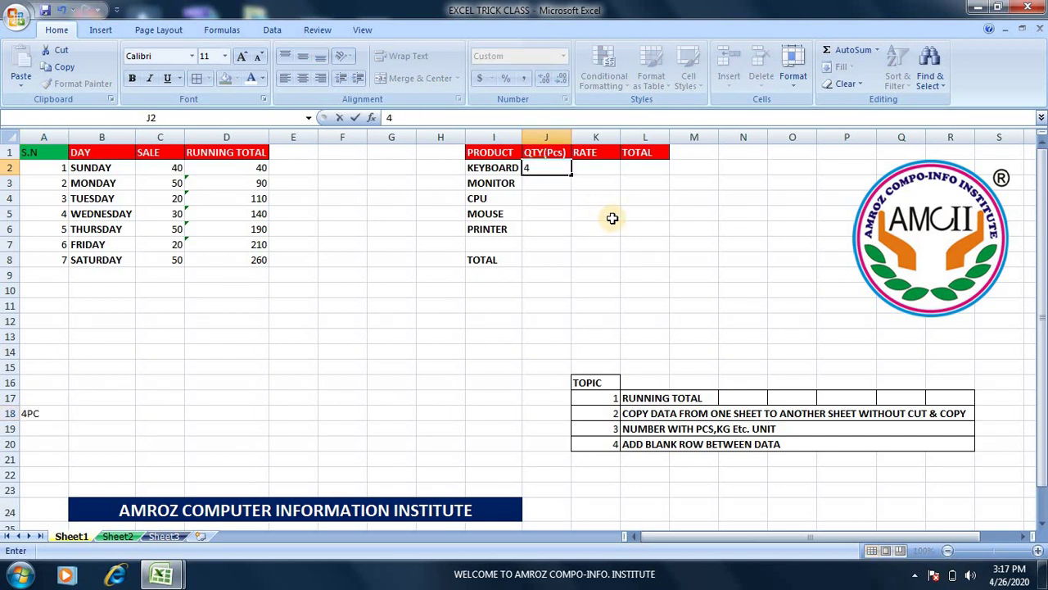
{"action": "type", "text": "PCSW"}
{"action": "key", "text": "BackSpace"}
{"action": "key", "text": "Return"}
{"action": "type", "text": "6"}
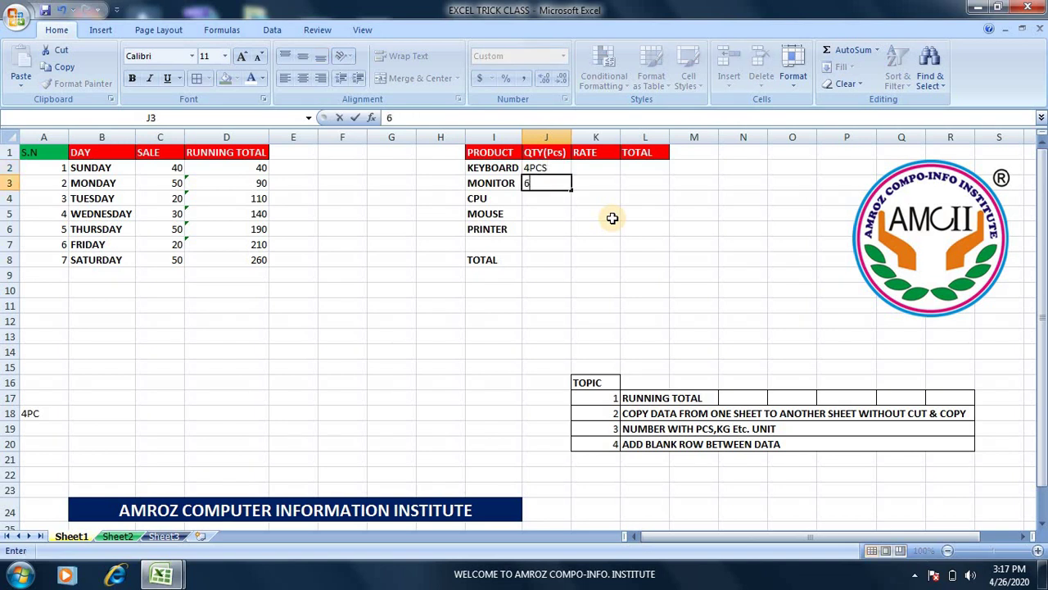
{"action": "type", "text": "PCS"}
{"action": "key", "text": "Return"}
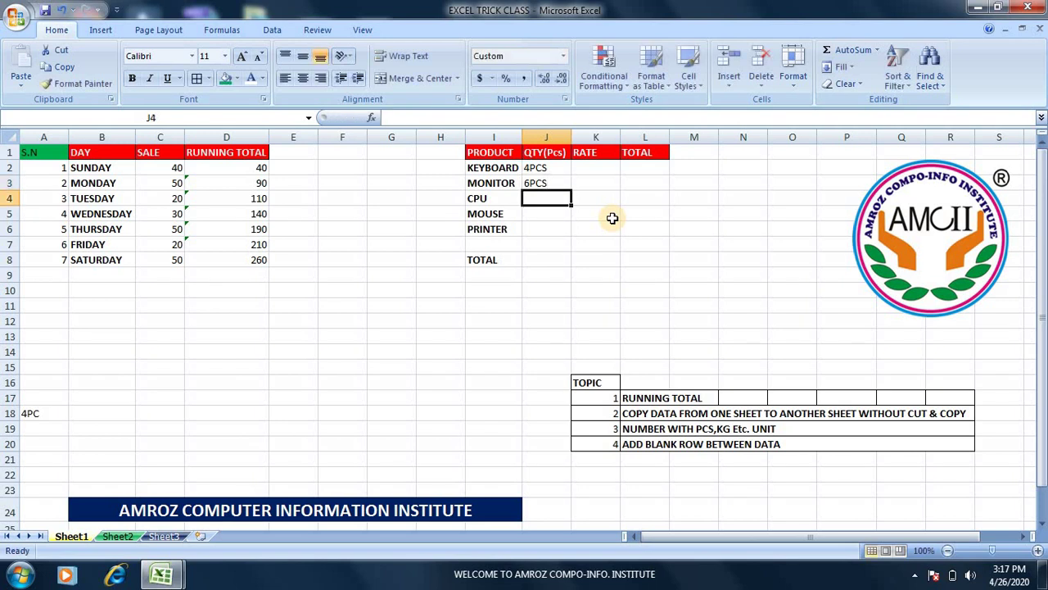
Try =SUM(J2:J3) in J8, which gives 0 Pcs, then delete it.
{"action": "key", "text": "Return"}
{"action": "key", "text": "Return"}
{"action": "key", "text": "Return"}
{"action": "key", "text": "Return"}
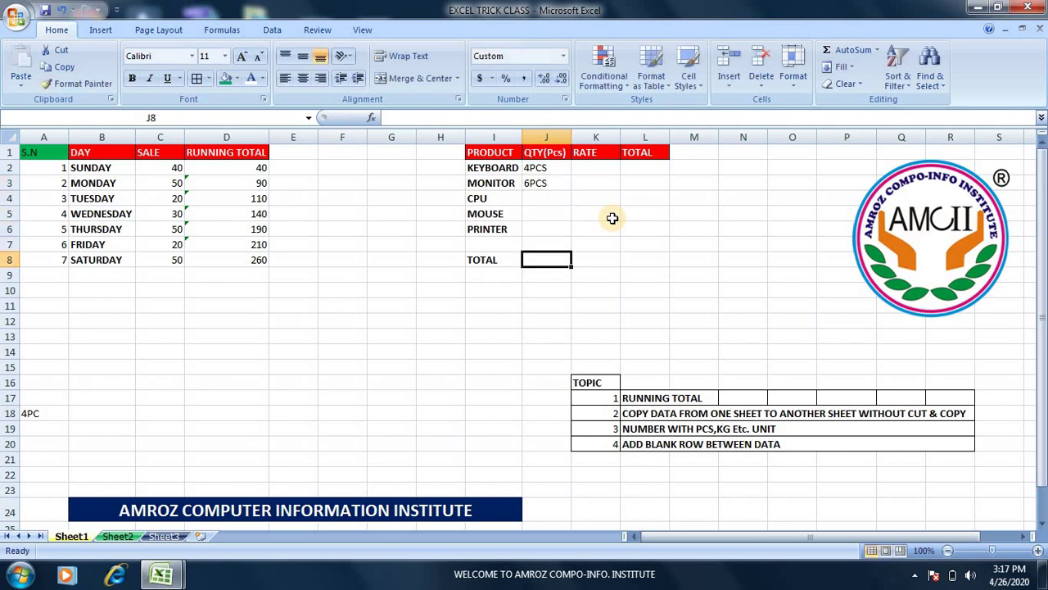
{"action": "type", "text": "=SUM("}
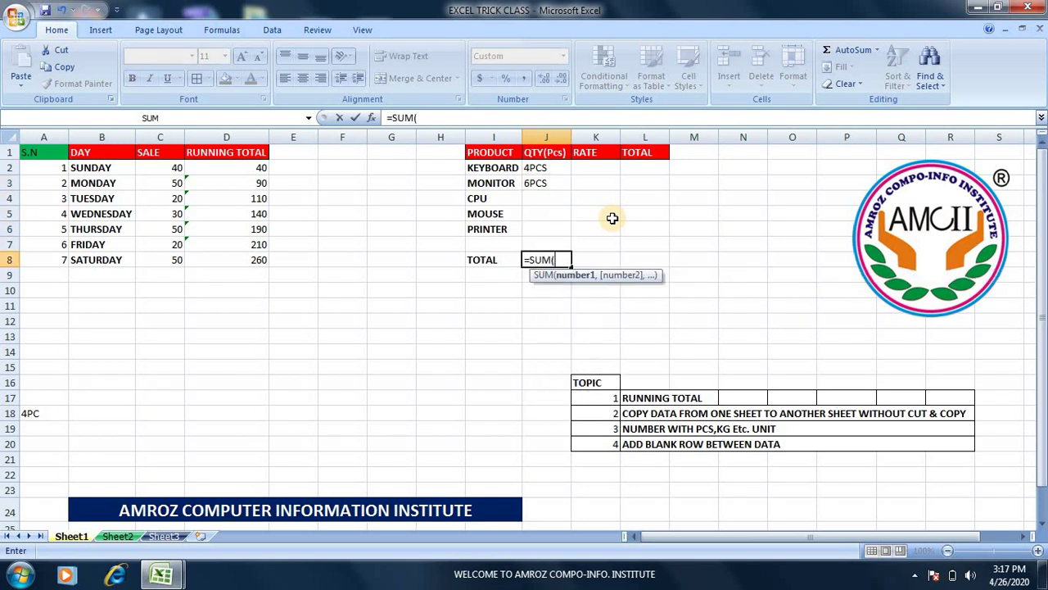
{"action": "left_click", "coordinate": [542, 169]}
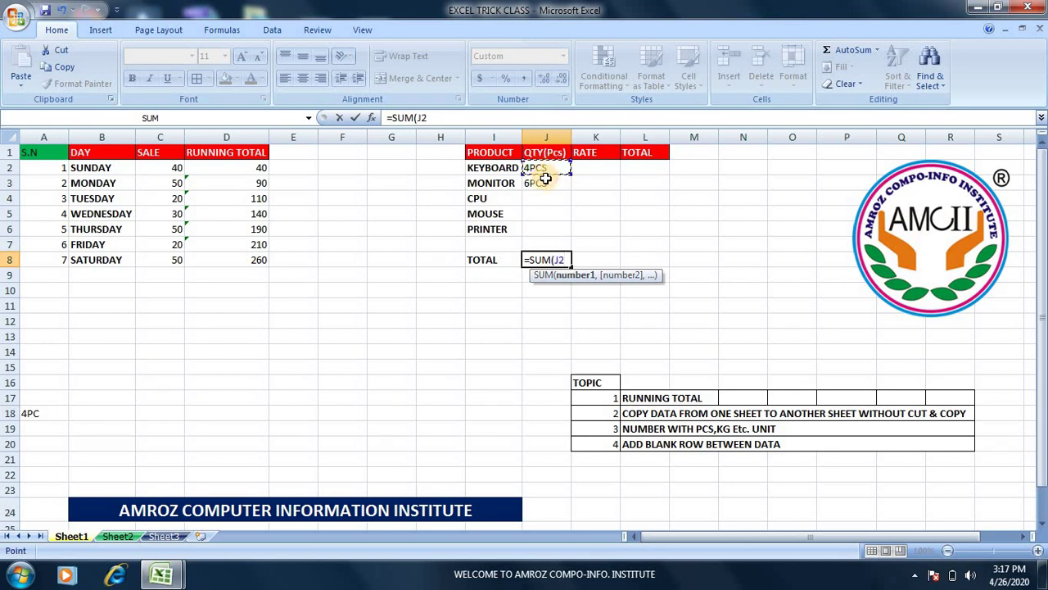
{"action": "left_click_drag", "start_coordinate": [545, 178], "coordinate": [546, 181]}
{"action": "type", "text": ")"}
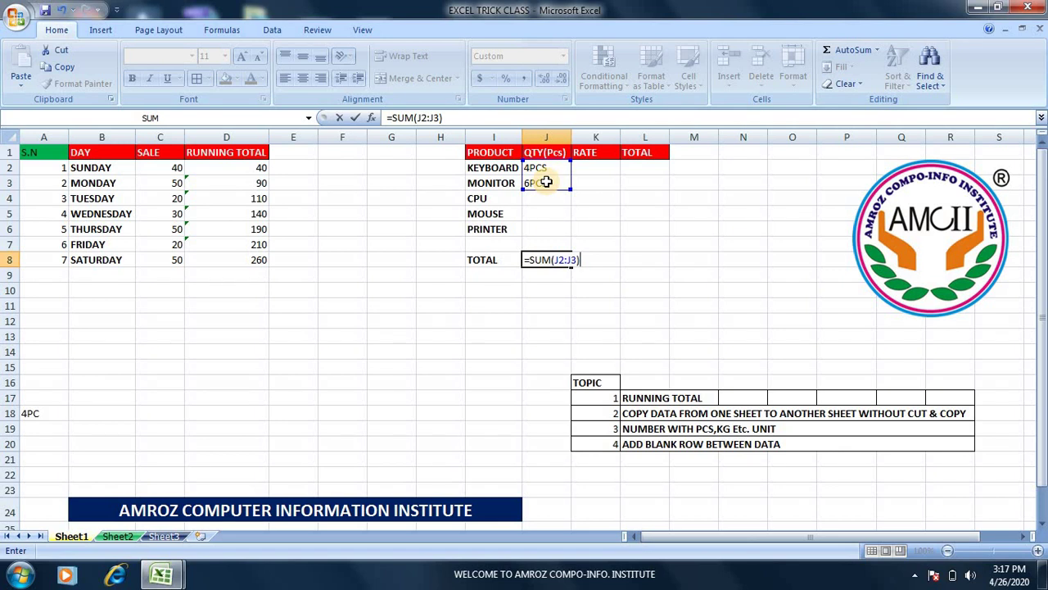
{"action": "key", "text": "ctrl+Return"}
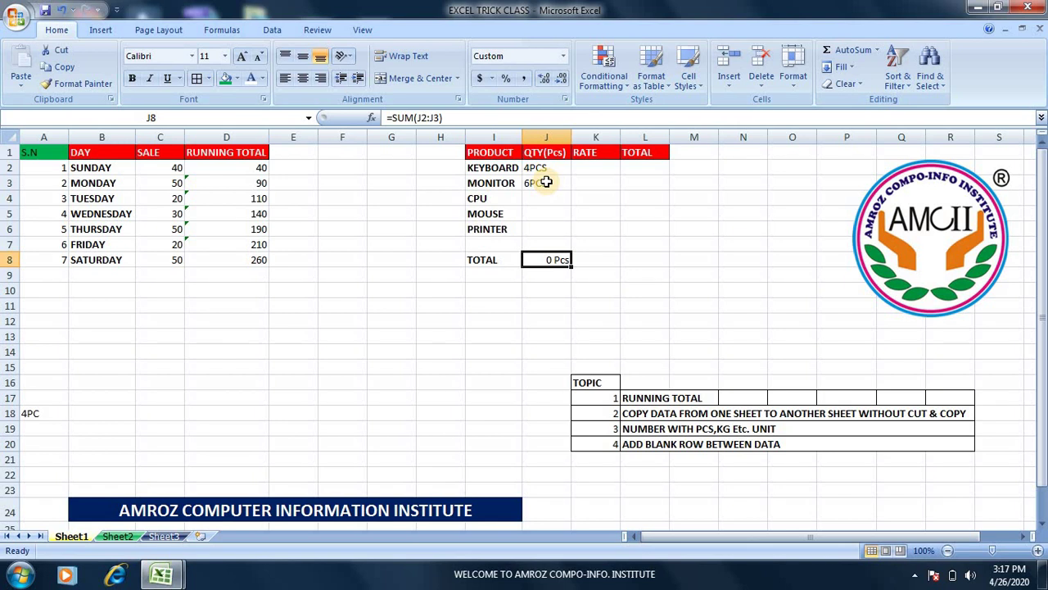
{"action": "key", "text": "Delete"}
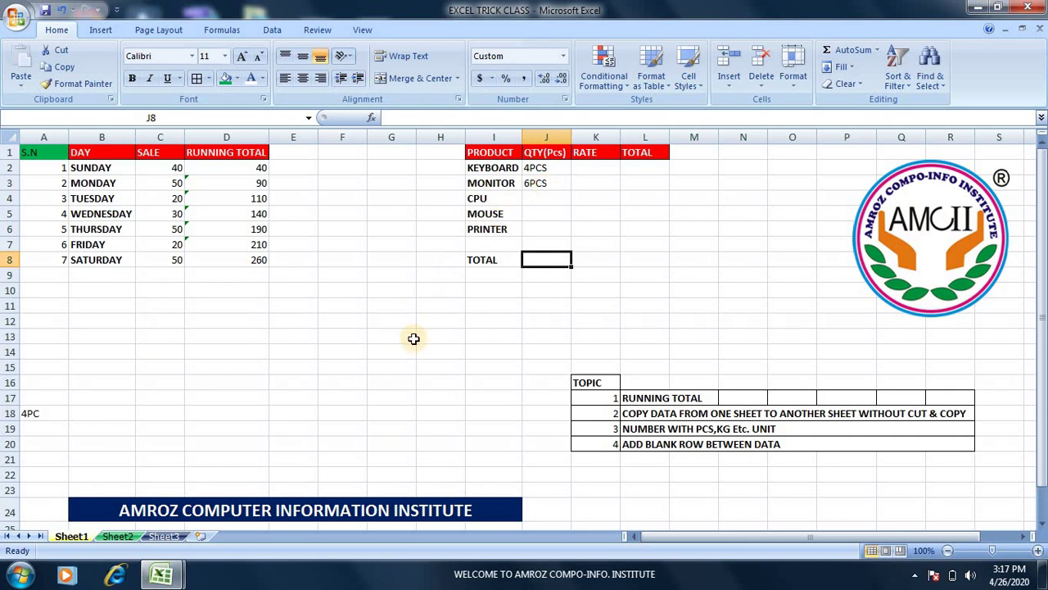
{"action": "left_click", "coordinate": [398, 317]}
{"action": "type", "text": "A"}
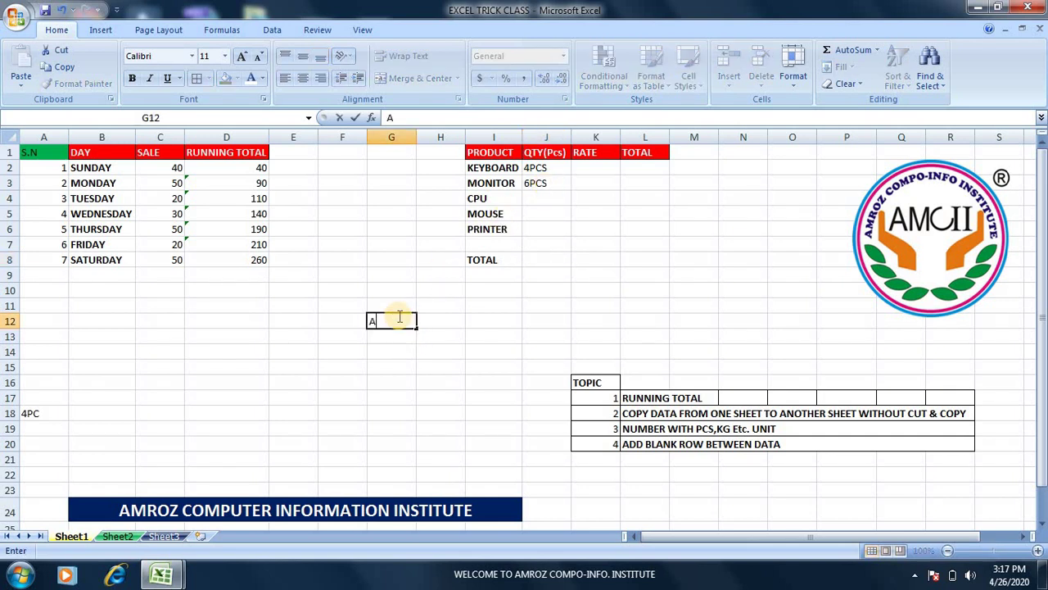
{"action": "type", "text": "MR"}
{"action": "key", "text": "BackSpace"}
{"action": "key", "text": "BackSpace"}
{"action": "key", "text": "ctrl+Return"}
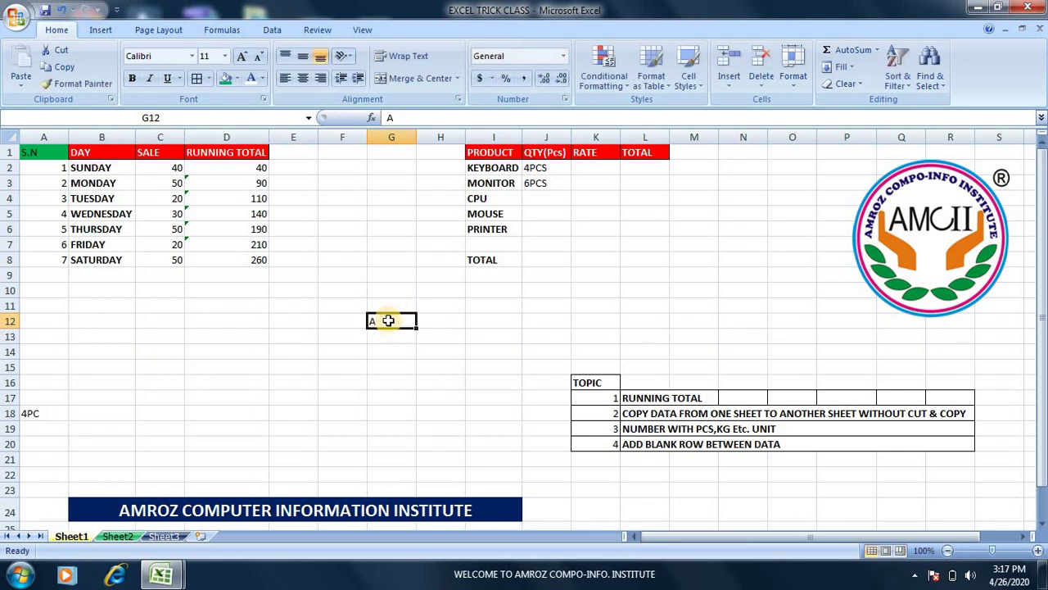
{"action": "left_click", "coordinate": [388, 335]}
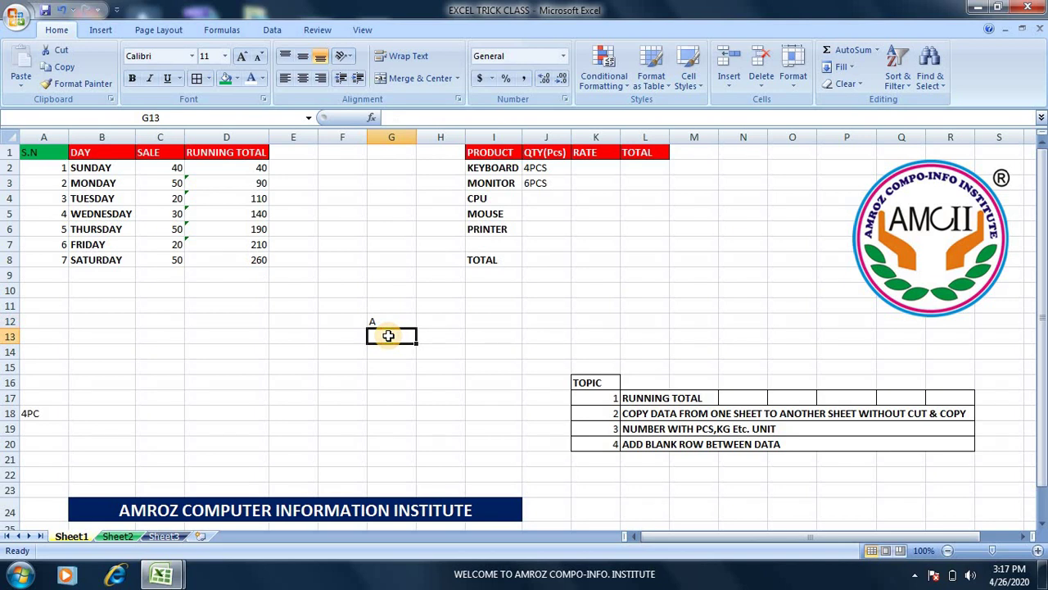
{"action": "type", "text": "2"}
{"action": "key", "text": "Return"}
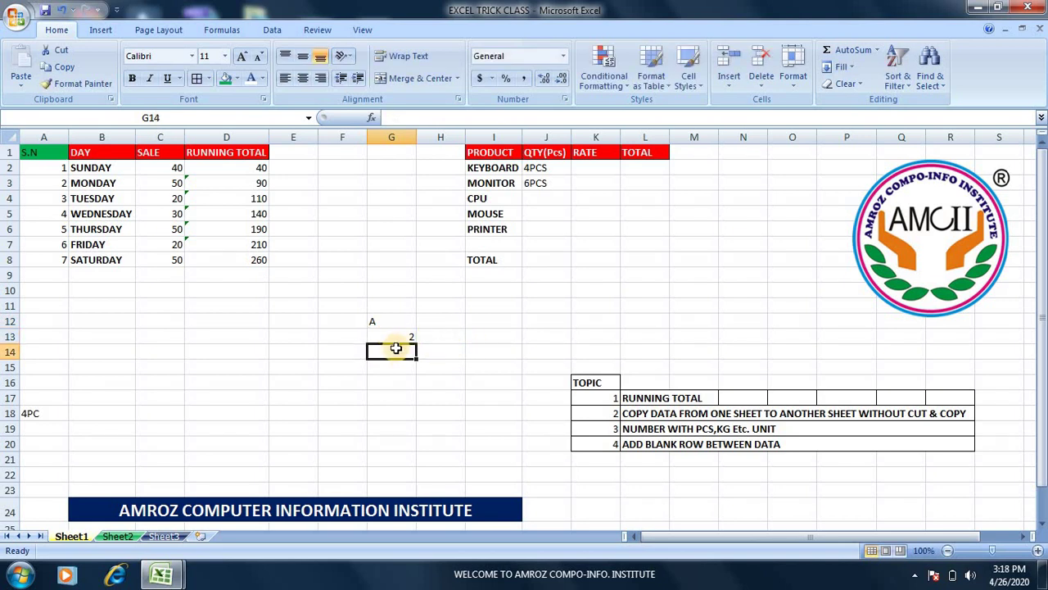
{"action": "type", "text": "B"}
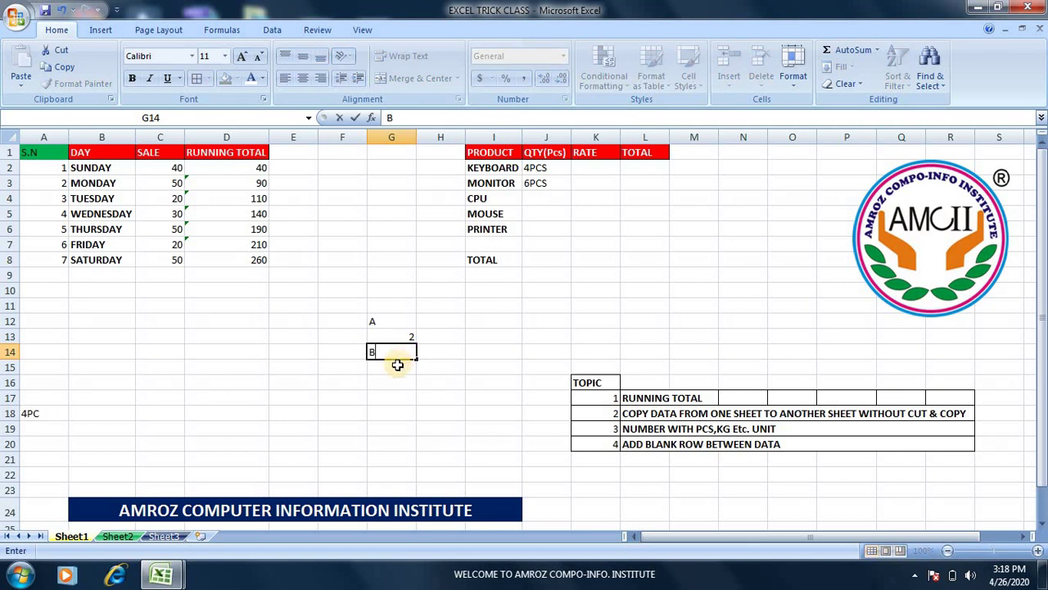
{"action": "key", "text": "Return"}
{"action": "type", "text": "5"}
{"action": "key", "text": "Return"}
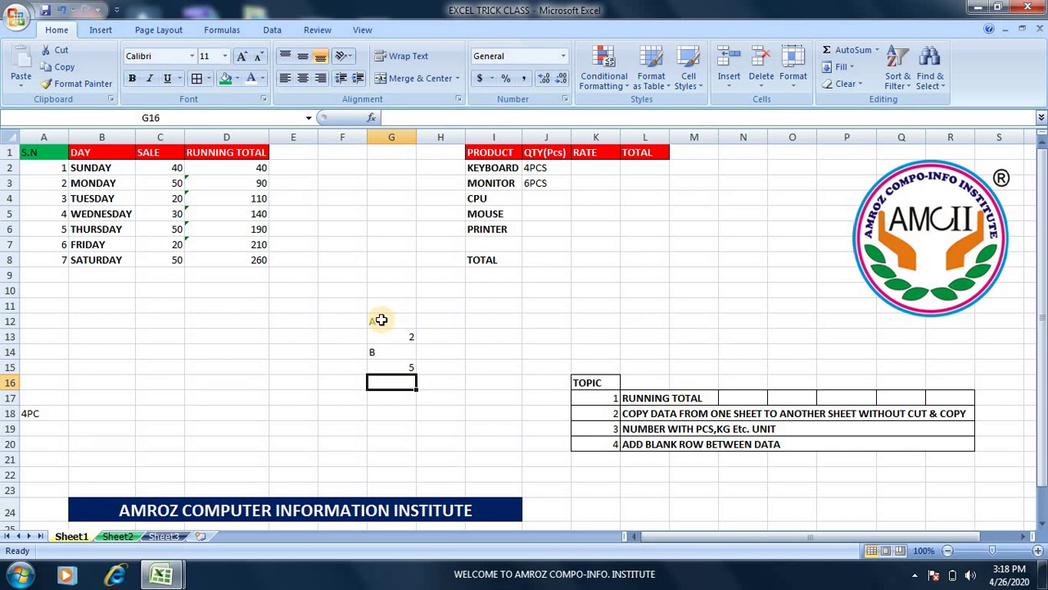
{"action": "left_click_drag", "start_coordinate": [381, 319], "coordinate": [393, 367]}
{"action": "key", "text": "Delete"}
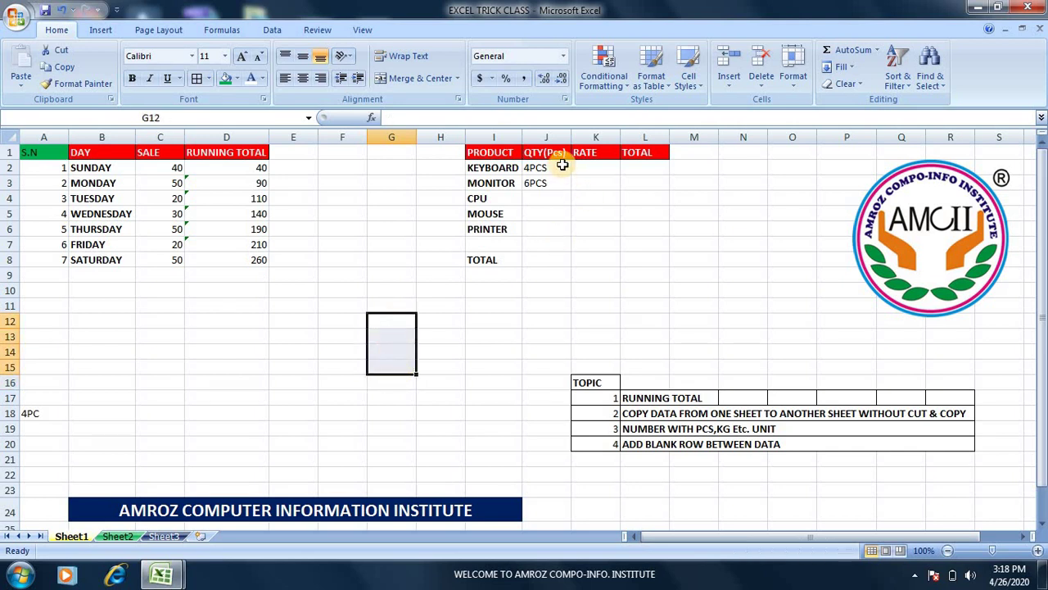
Clear the 4PCS and 6PCS quantities, then re-enter 4PCS in J2 with a rate of 100 in K2.
{"action": "left_click_drag", "start_coordinate": [562, 165], "coordinate": [563, 185]}
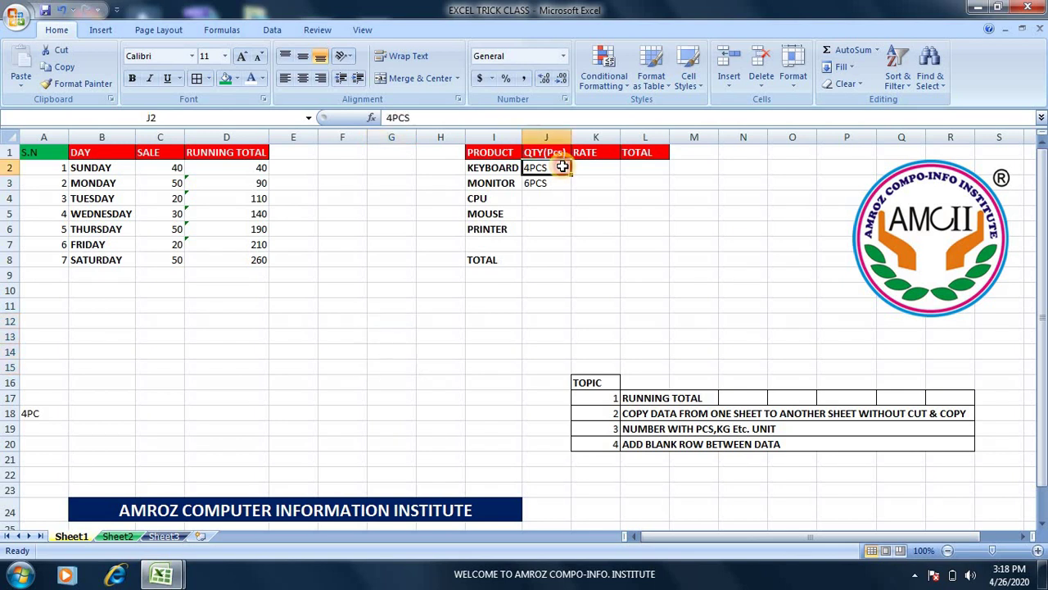
{"action": "key", "text": "Delete"}
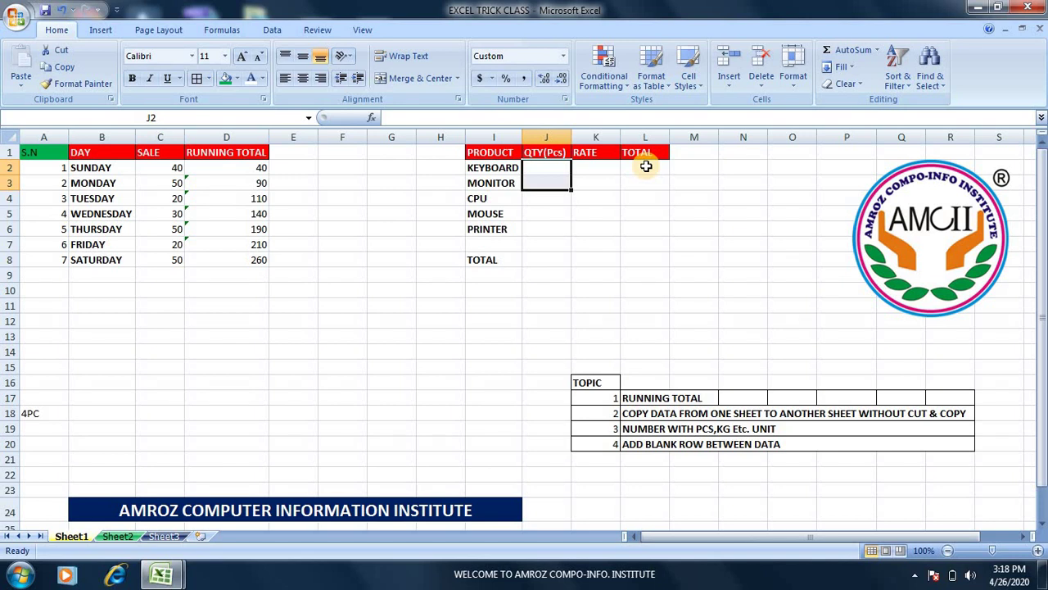
{"action": "left_click", "coordinate": [531, 168]}
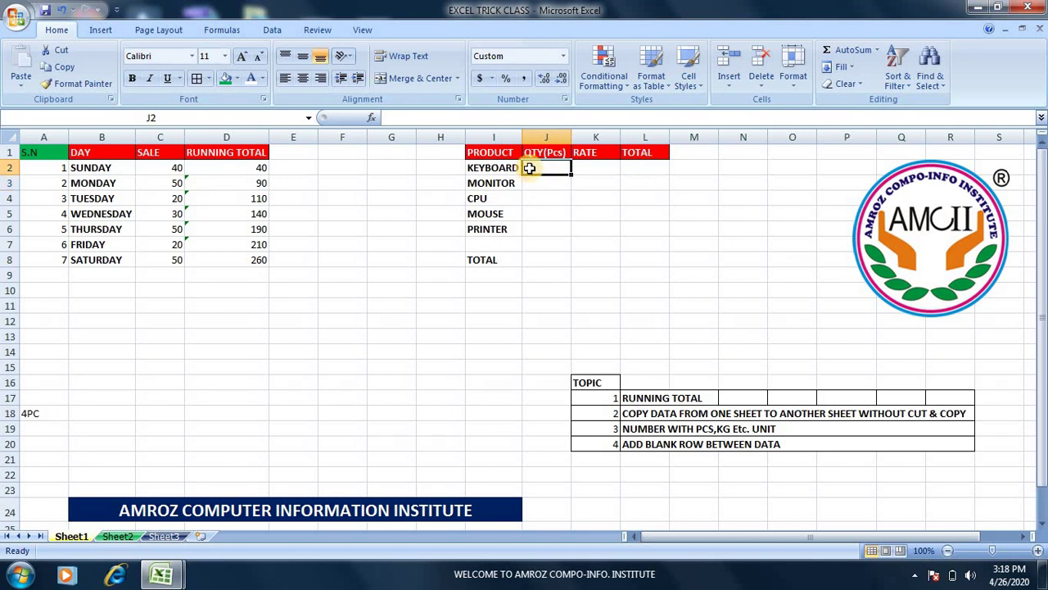
{"action": "type", "text": "4PCS"}
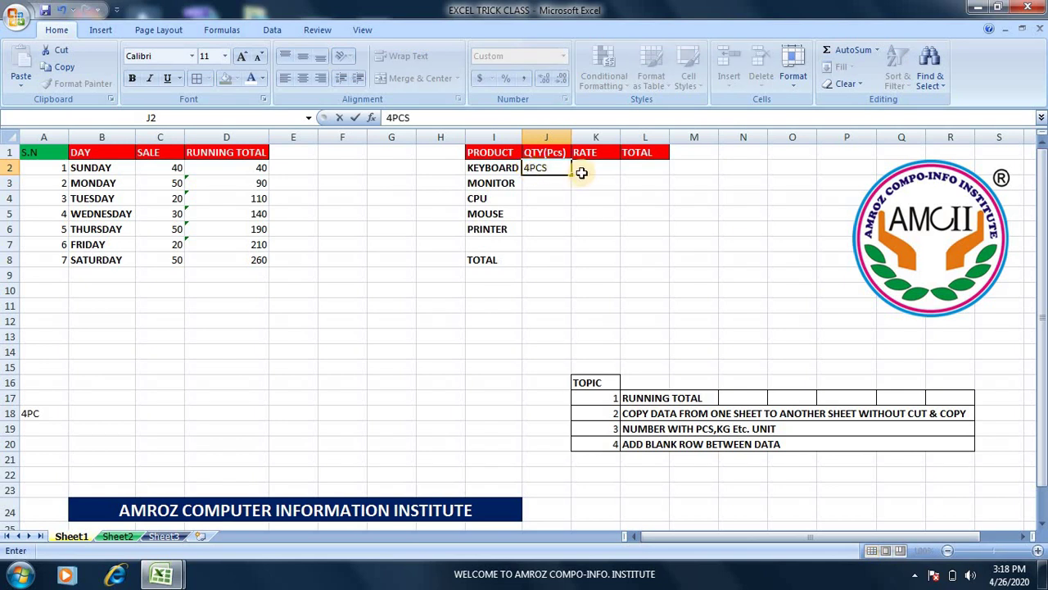
{"action": "left_click", "coordinate": [582, 171]}
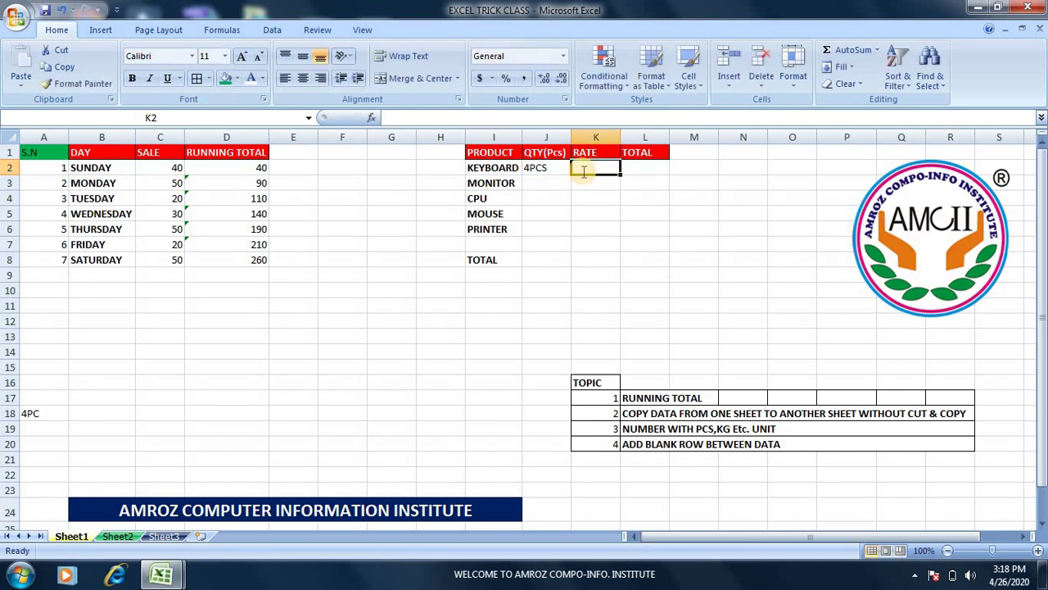
{"action": "type", "text": "100"}
{"action": "key", "text": "Tab"}
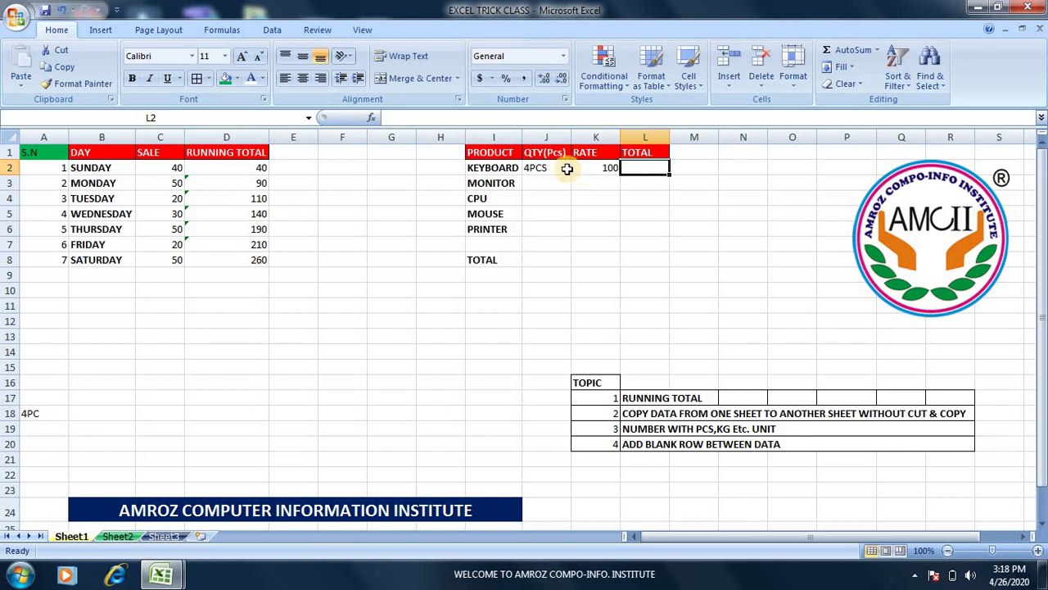
Enter =J2*K2 in L2 as the keyboard total, which returns #VALUE!
{"action": "type", "text": "="}
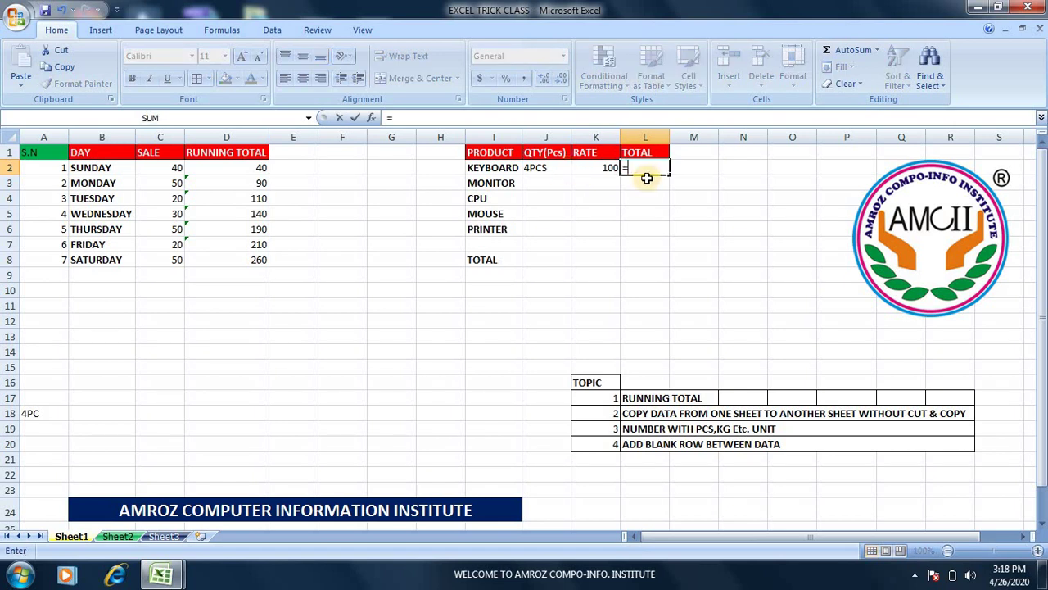
{"action": "left_click", "coordinate": [555, 167]}
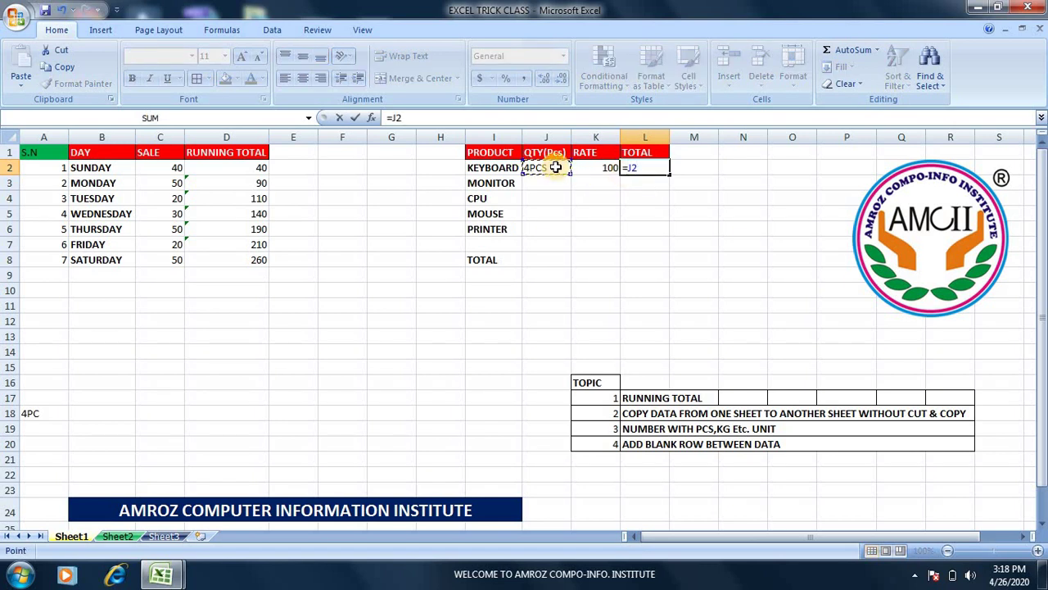
{"action": "type", "text": "*"}
{"action": "left_click", "coordinate": [600, 170]}
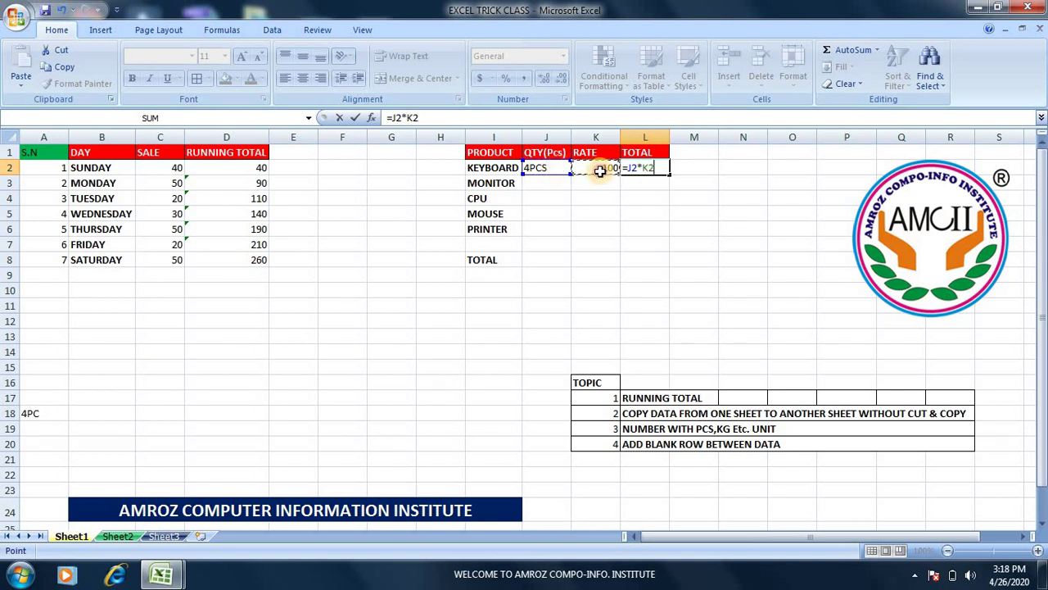
{"action": "key", "text": "Return"}
{"action": "key", "text": "Up"}
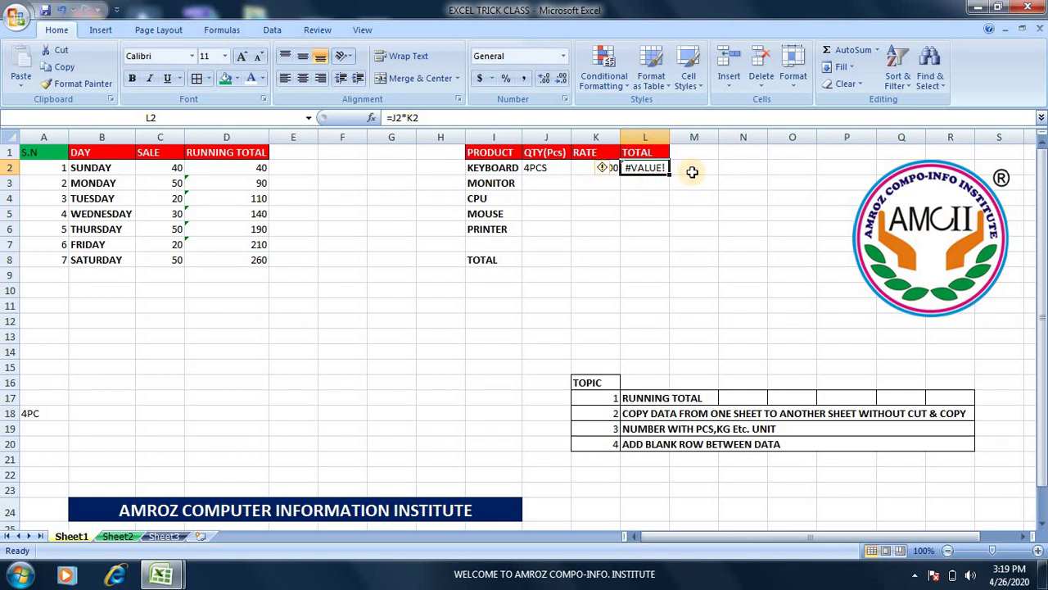
Delete the #VALUE! total from L2 and the text 4PCS from J2.
{"action": "key", "text": "Delete"}
{"action": "key", "text": "Left"}
{"action": "key", "text": "Left"}
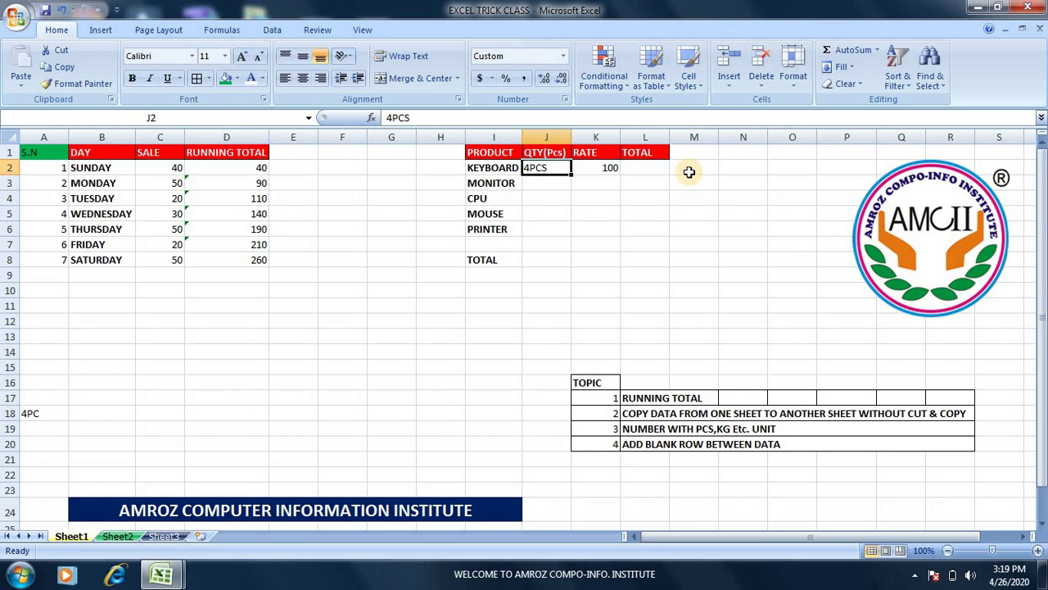
{"action": "key", "text": "Delete"}
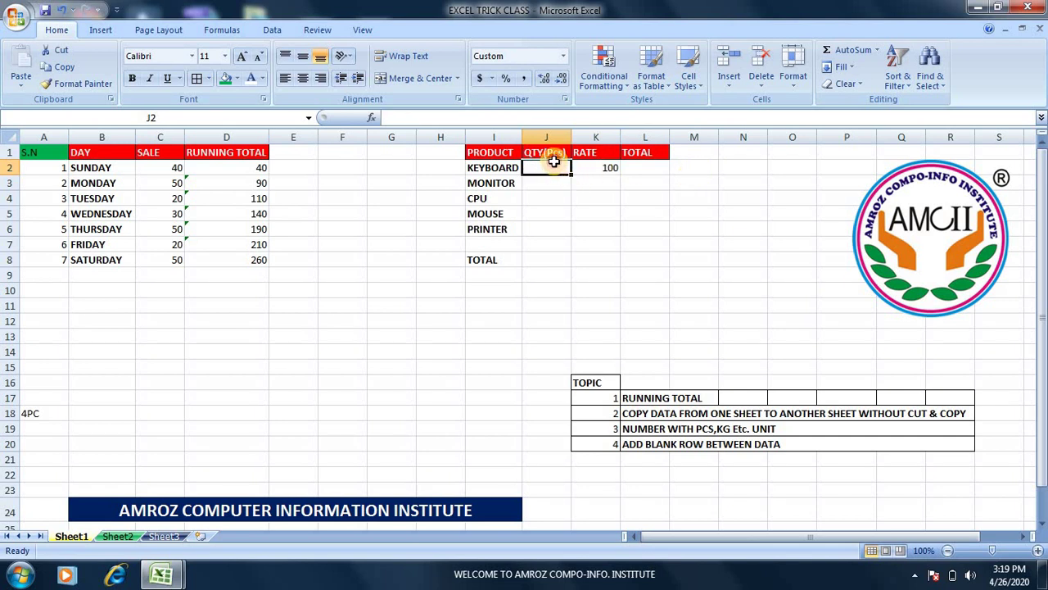
Give J2:J6 a Custom number format, replacing 00000 with the code 0"Pcs.
{"action": "left_click_drag", "start_coordinate": [546, 164], "coordinate": [557, 225]}
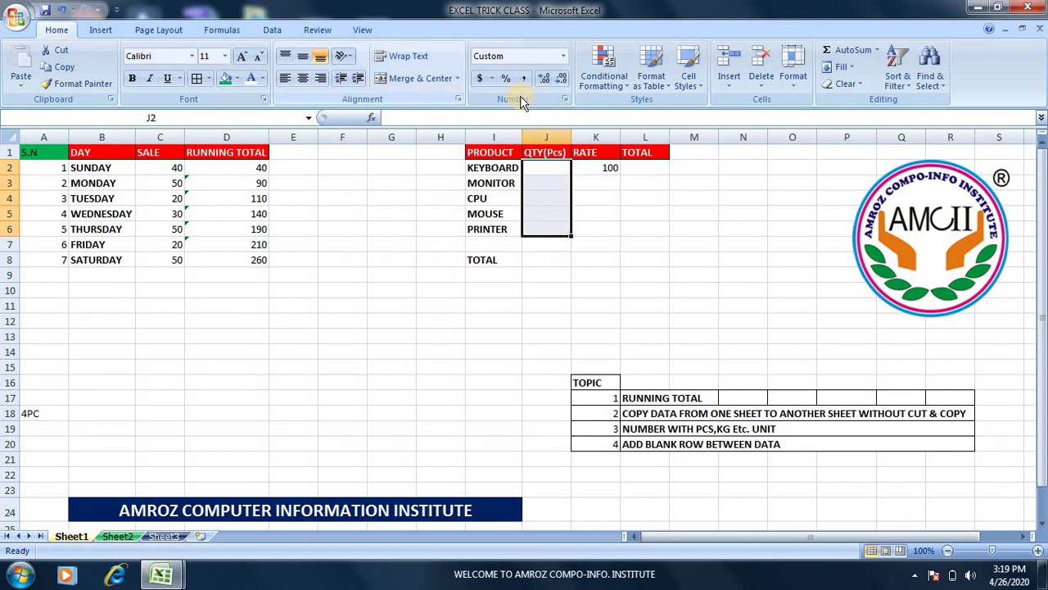
{"action": "left_click", "coordinate": [562, 99]}
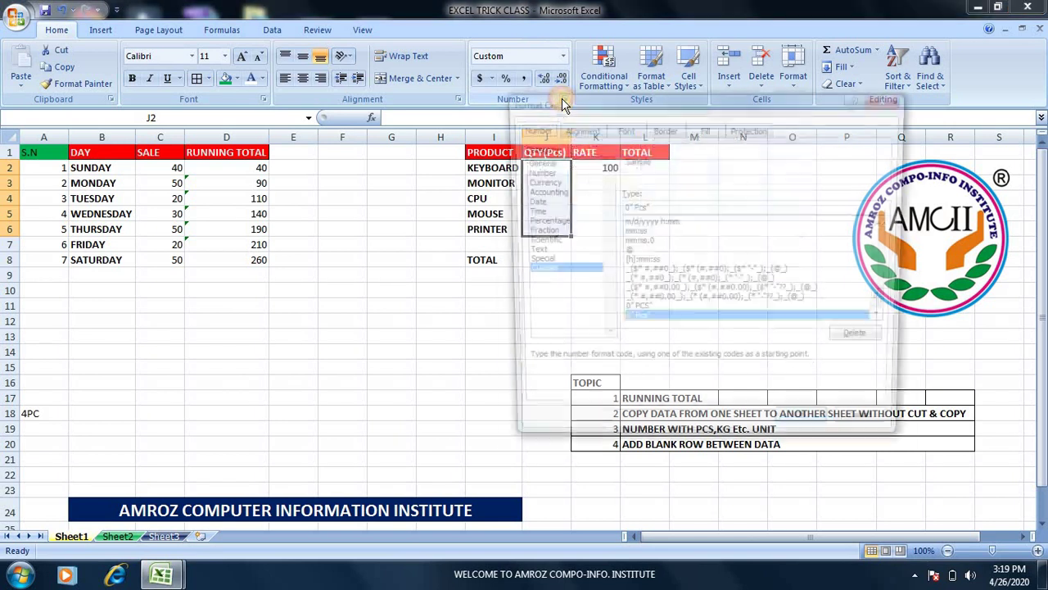
{"action": "left_click", "coordinate": [540, 261]}
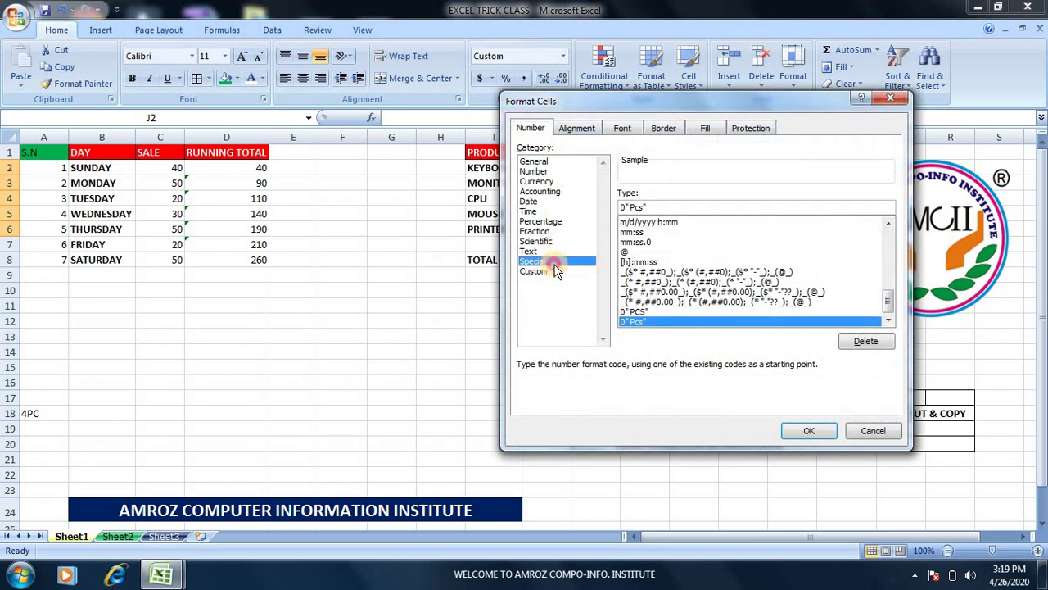
{"action": "left_click", "coordinate": [547, 272]}
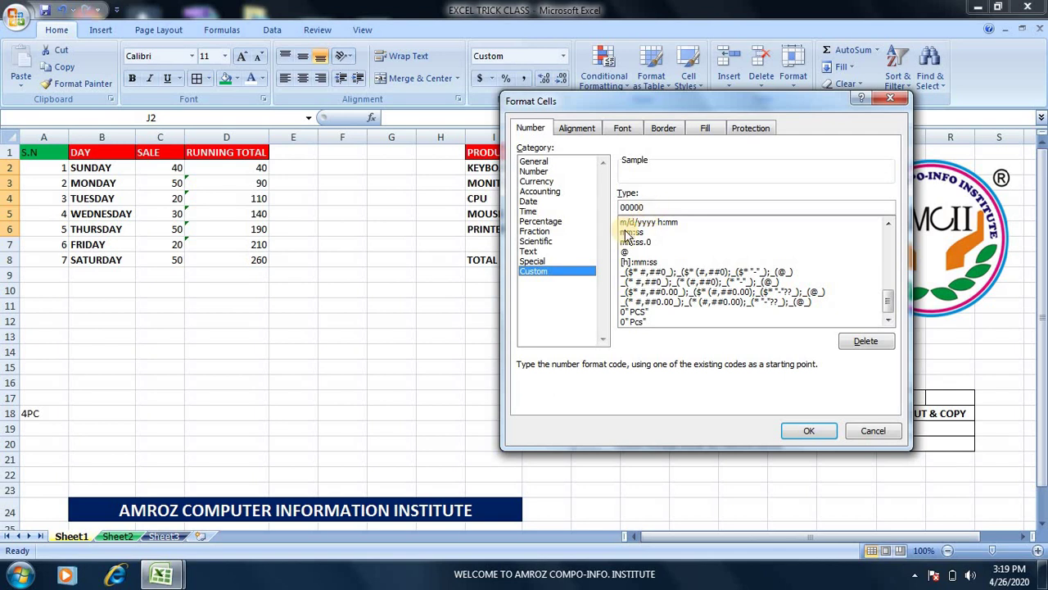
{"action": "left_click", "coordinate": [678, 205]}
{"action": "key", "text": "BackSpace"}
{"action": "key", "text": "BackSpace"}
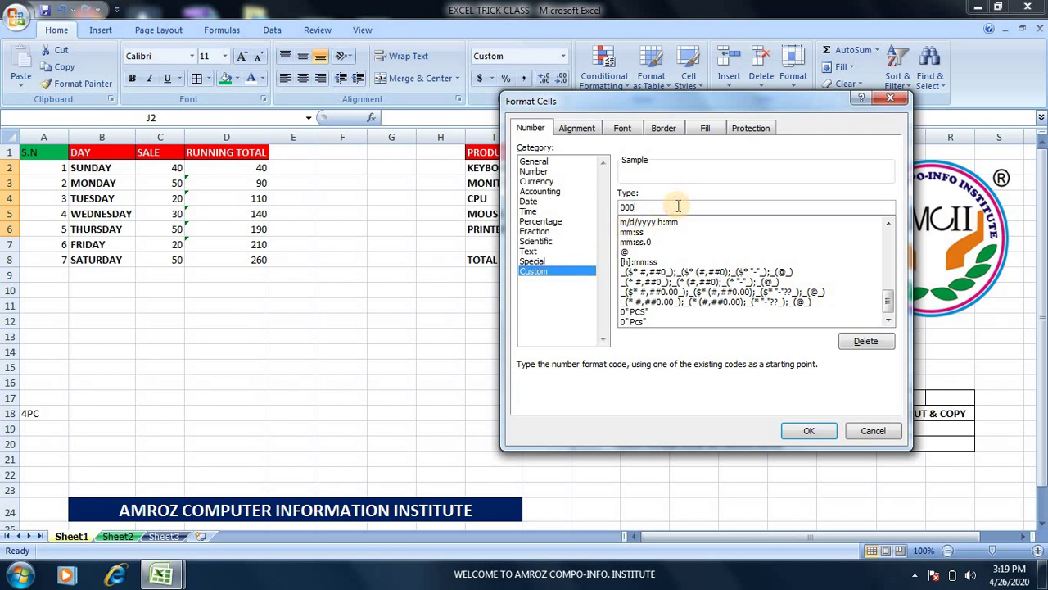
{"action": "key", "text": "BackSpace"}
{"action": "key", "text": "BackSpace"}
{"action": "key", "text": "BackSpace"}
{"action": "type", "text": "0"}
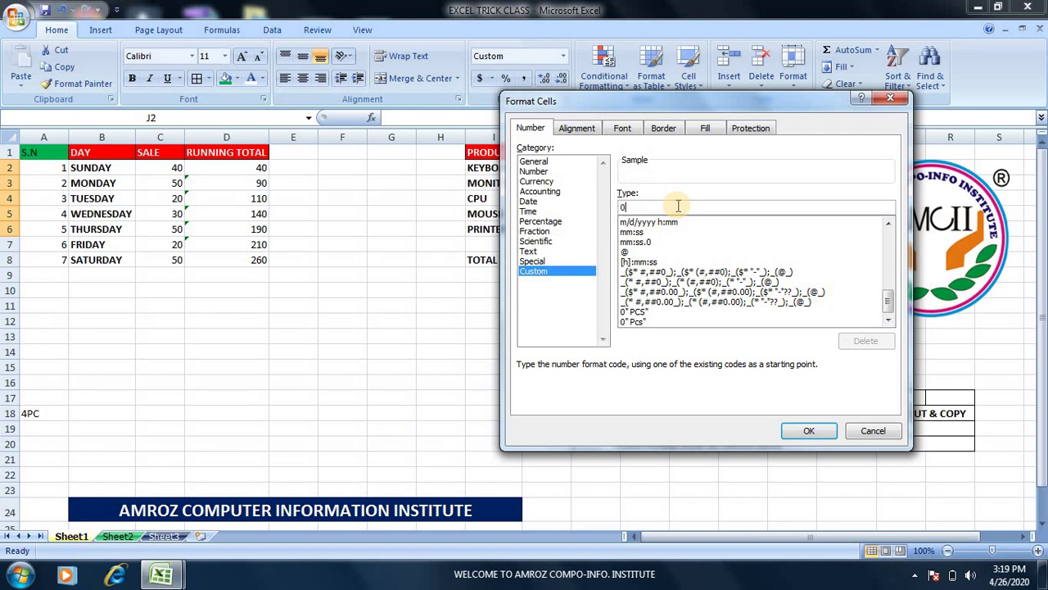
{"action": "type", "text": "\""}
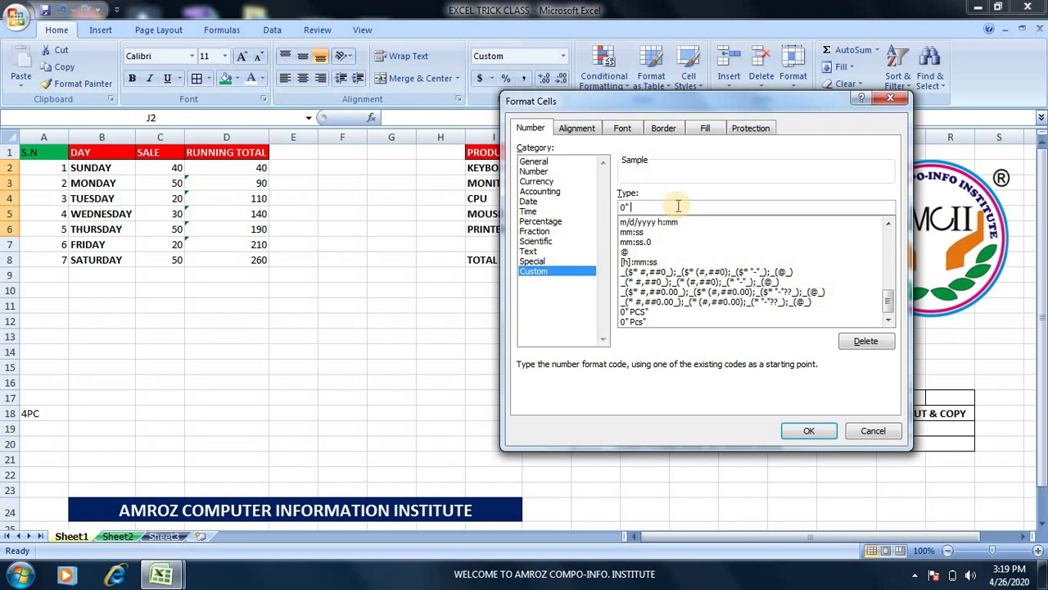
{"action": "type", "text": "P"}
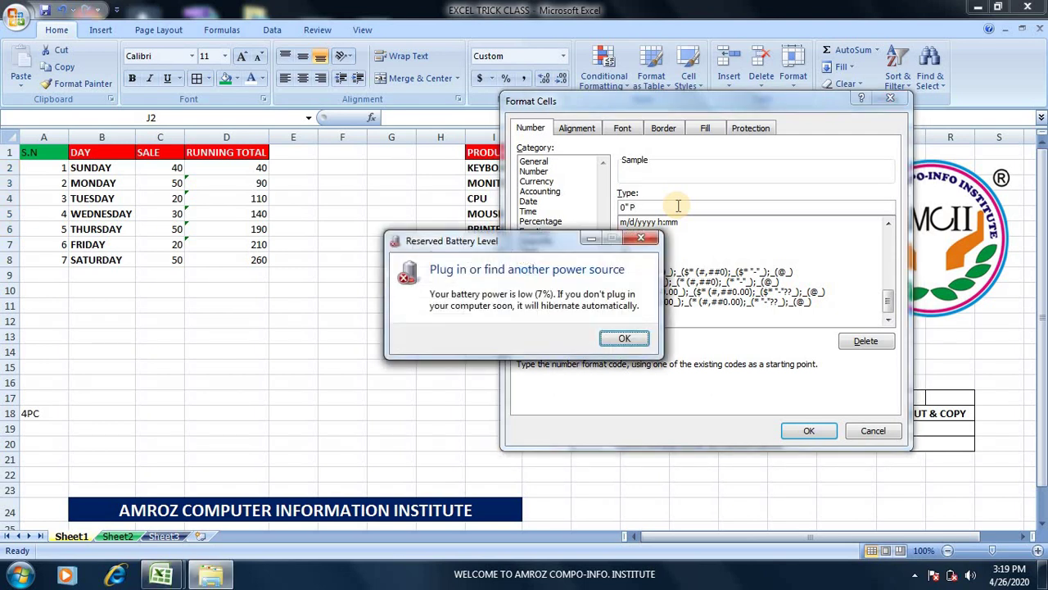
{"action": "left_click", "coordinate": [624, 339]}
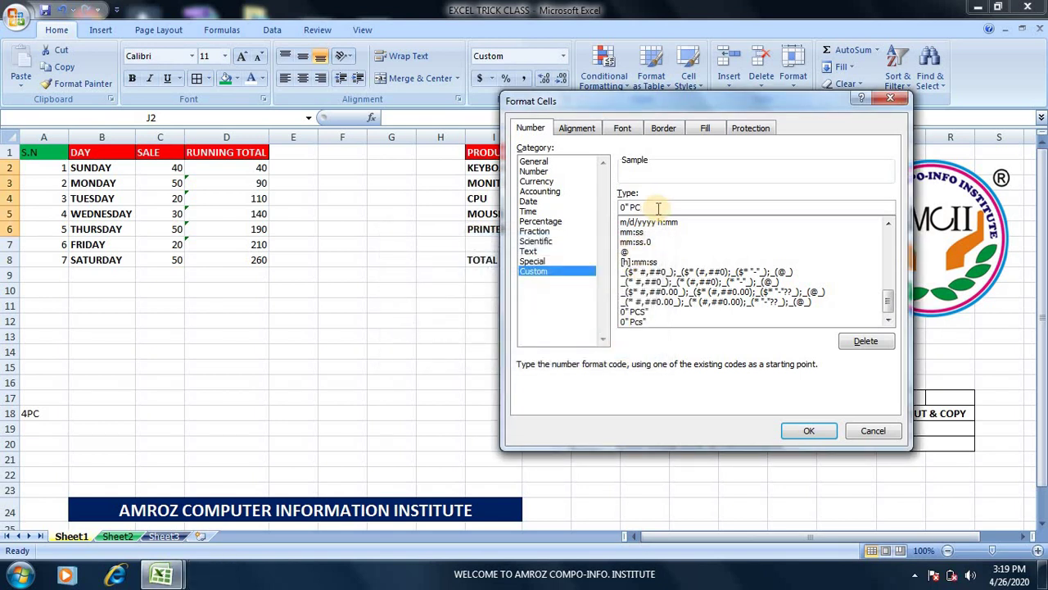
{"action": "type", "text": "c"}
{"action": "type", "text": "s"}
Apply the Pcs format and enter quantities 4, 5, 6, 7 and 2 in J2:J6.
{"action": "key", "text": "Return"}
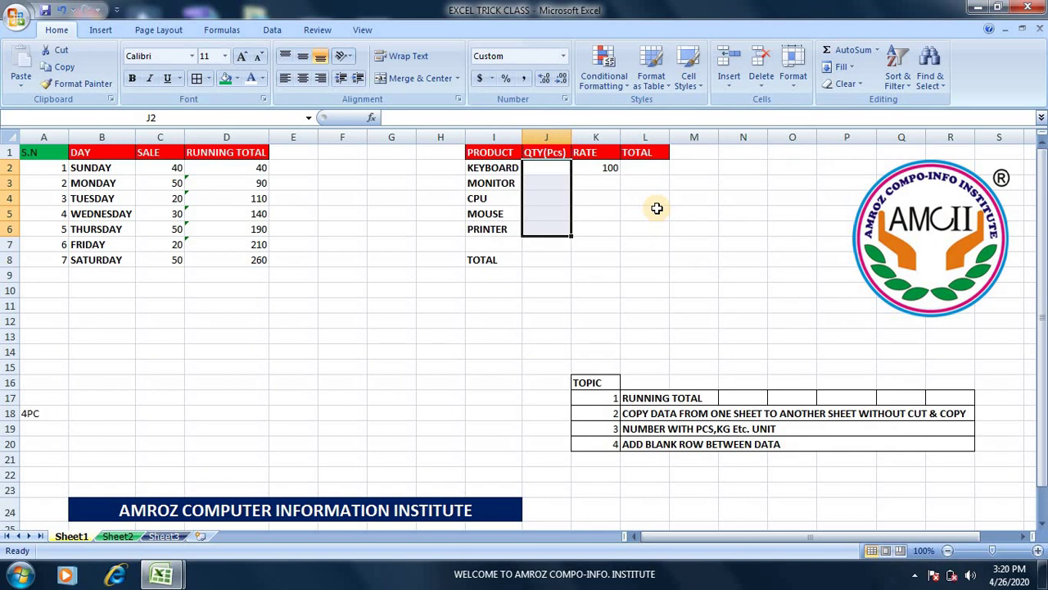
{"action": "left_click", "coordinate": [549, 168]}
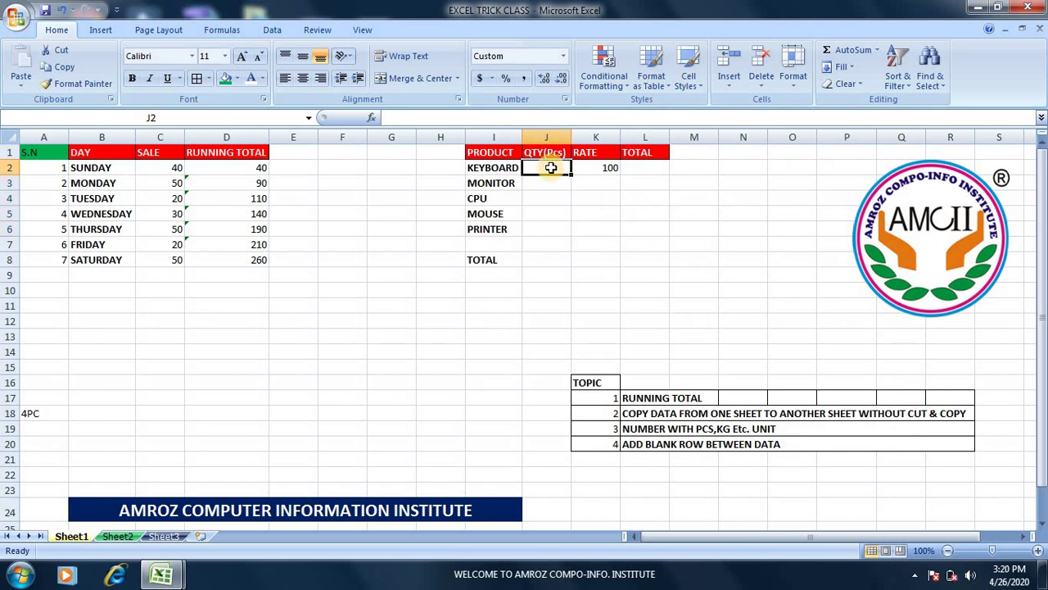
{"action": "type", "text": "5"}
{"action": "key", "text": "Return"}
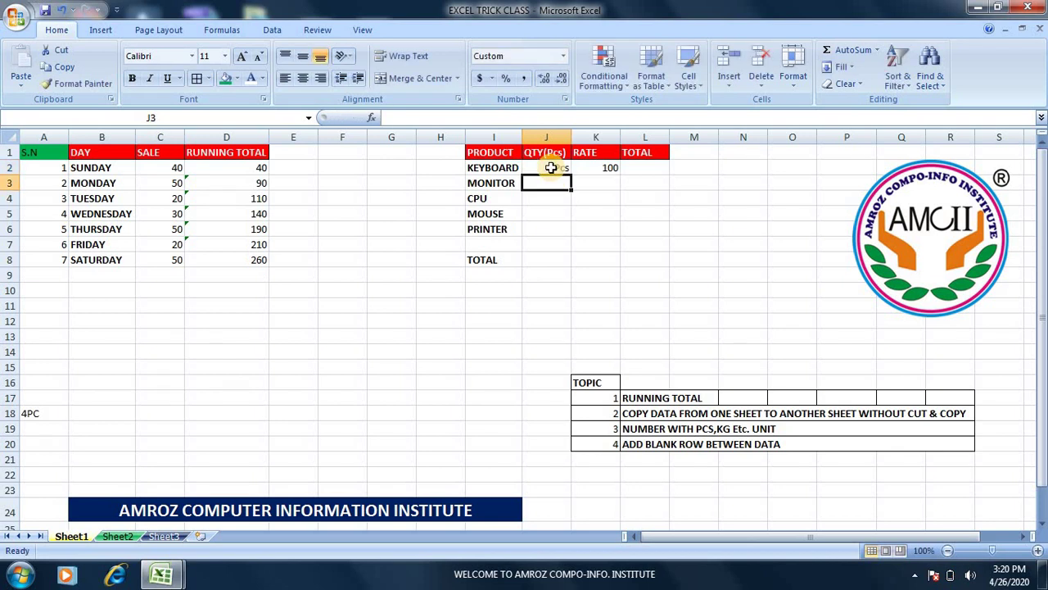
{"action": "type", "text": "5"}
{"action": "key", "text": "Return"}
{"action": "type", "text": "6"}
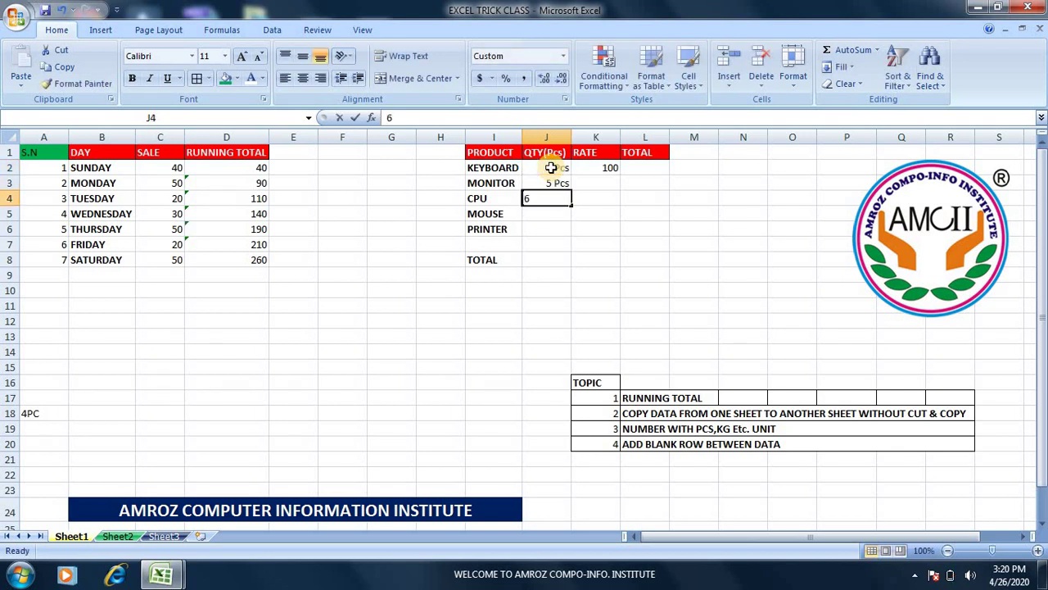
{"action": "key", "text": "Return"}
{"action": "type", "text": "7"}
{"action": "key", "text": "Return"}
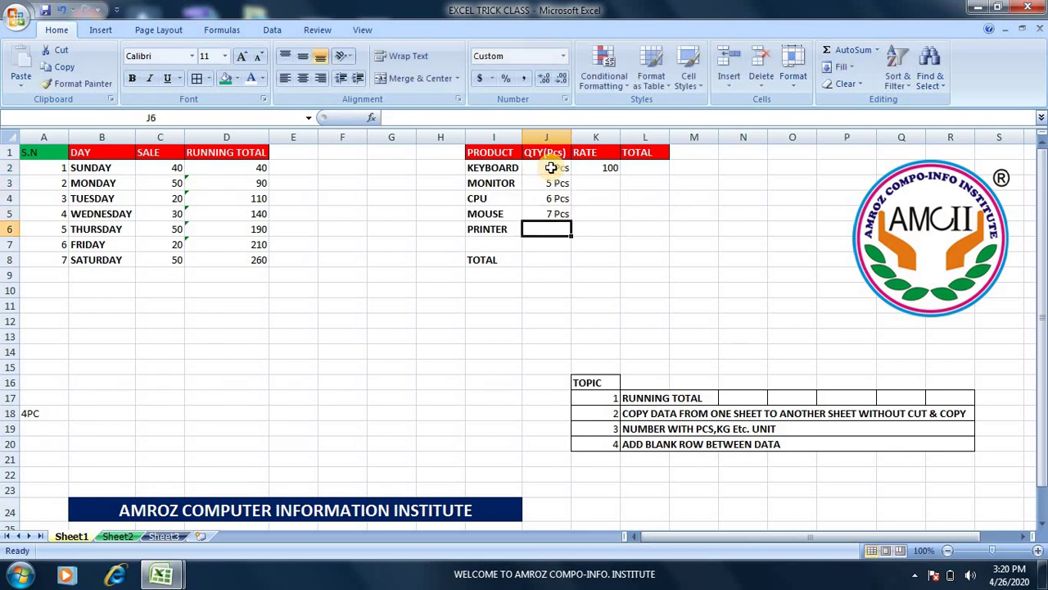
{"action": "type", "text": "2"}
{"action": "key", "text": "Return"}
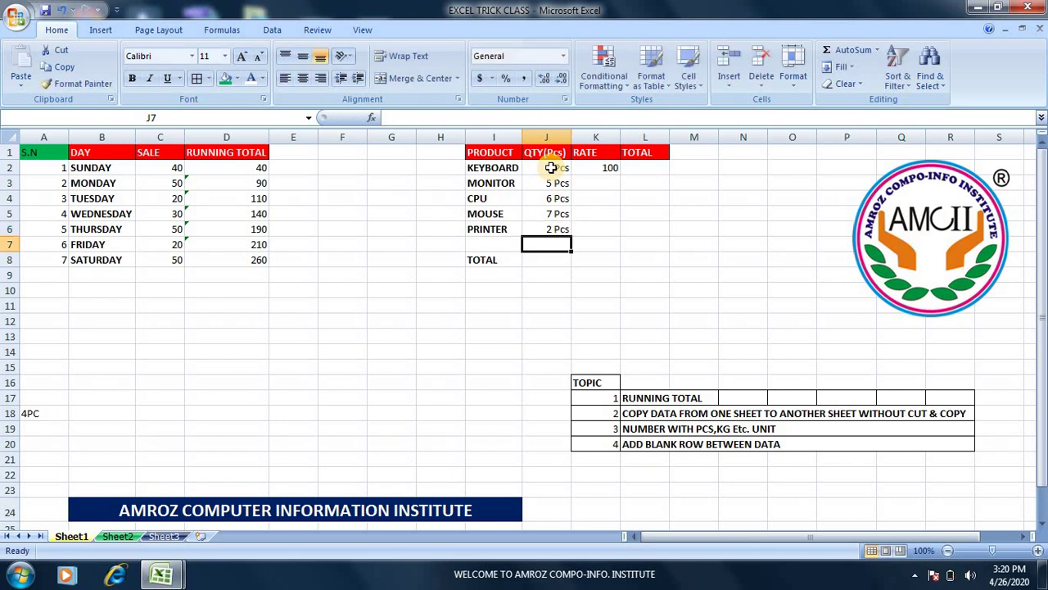
{"action": "key", "text": "Return"}
Total the quantities in J8 with =SUM(J2:J6), giving 24 Pcs.
{"action": "type", "text": "="}
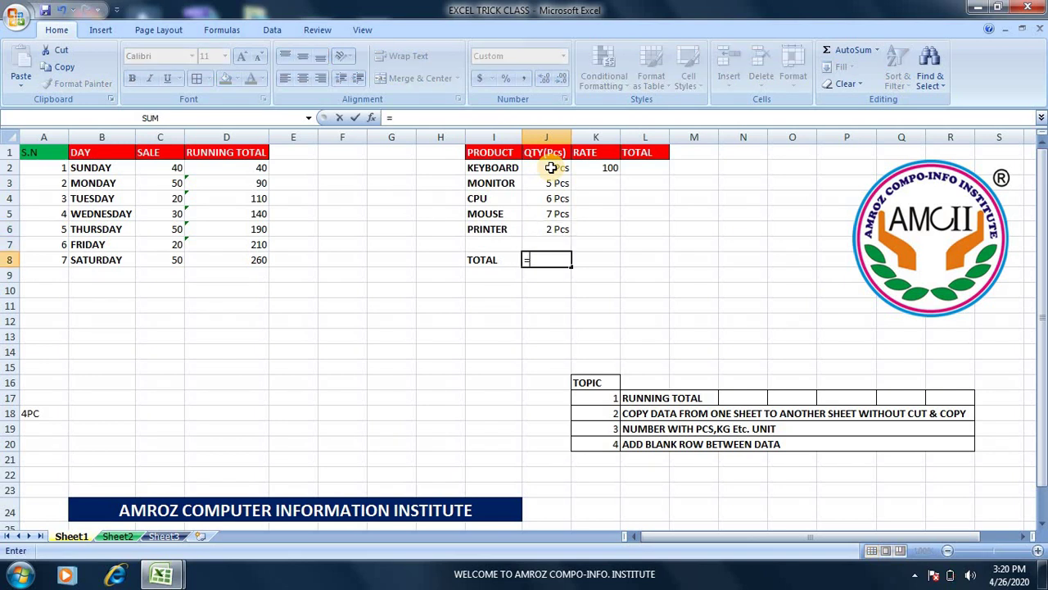
{"action": "type", "text": "SUM("}
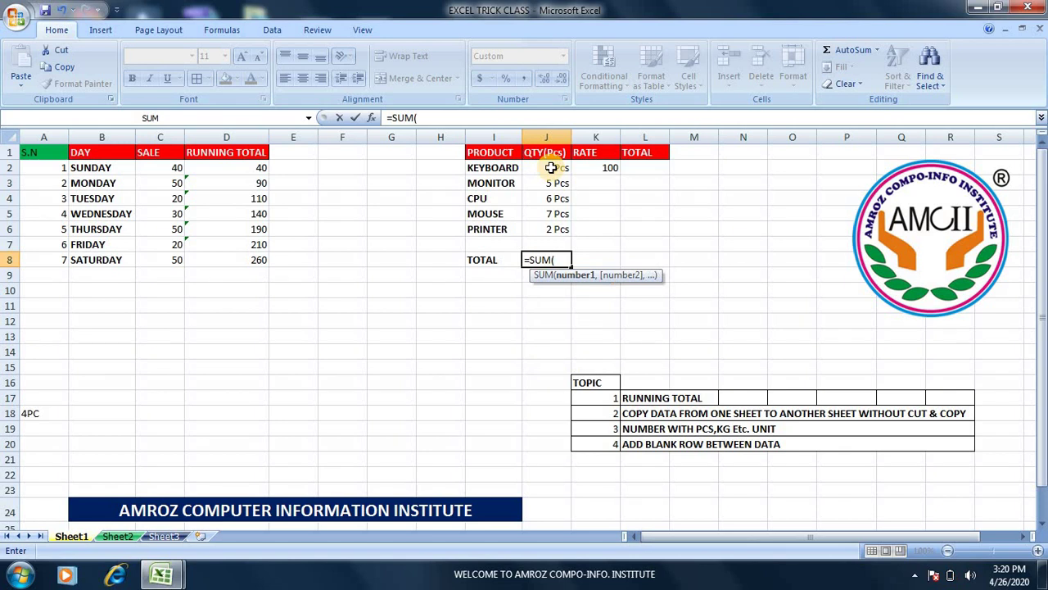
{"action": "left_click_drag", "start_coordinate": [551, 167], "coordinate": [551, 229]}
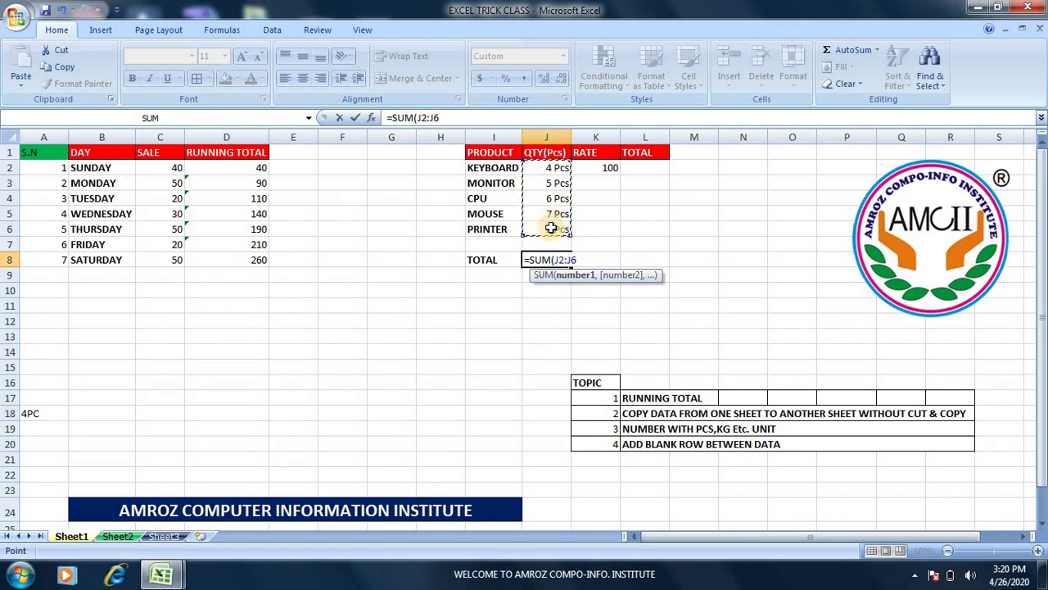
{"action": "type", "text": ")"}
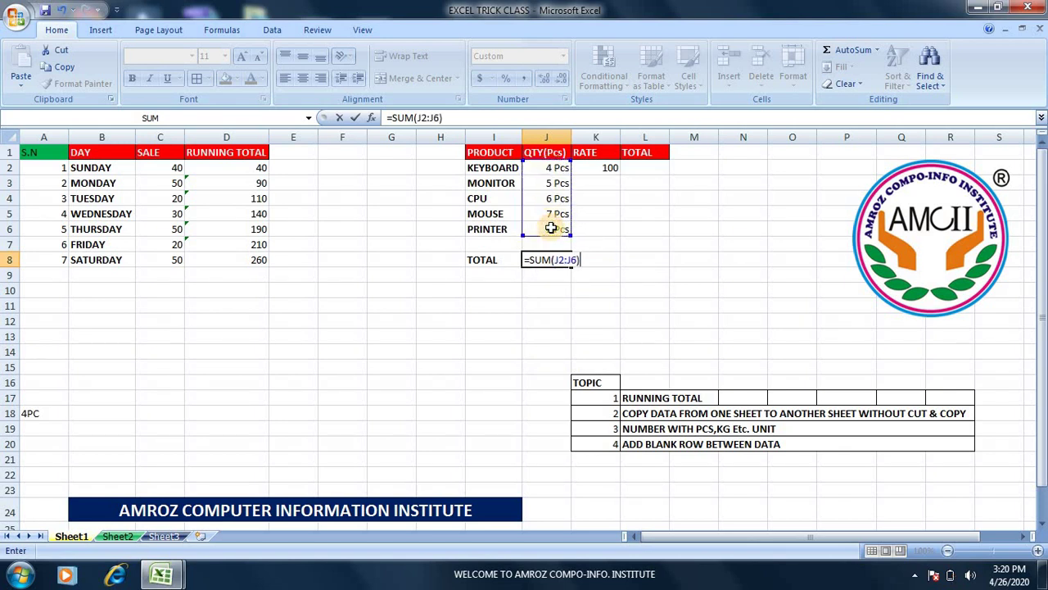
{"action": "key", "text": "ctrl+Return"}
{"action": "key", "text": "Right"}
{"action": "key", "text": "Up"}
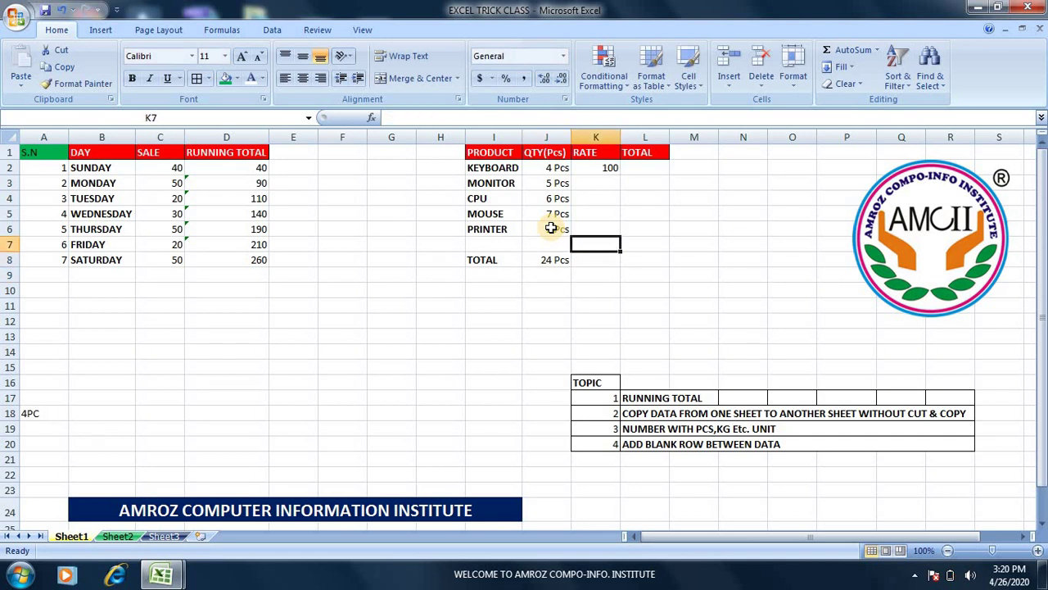
{"action": "key", "text": "Up"}
{"action": "key", "text": "Up"}
{"action": "key", "text": "Up"}
{"action": "key", "text": "Up"}
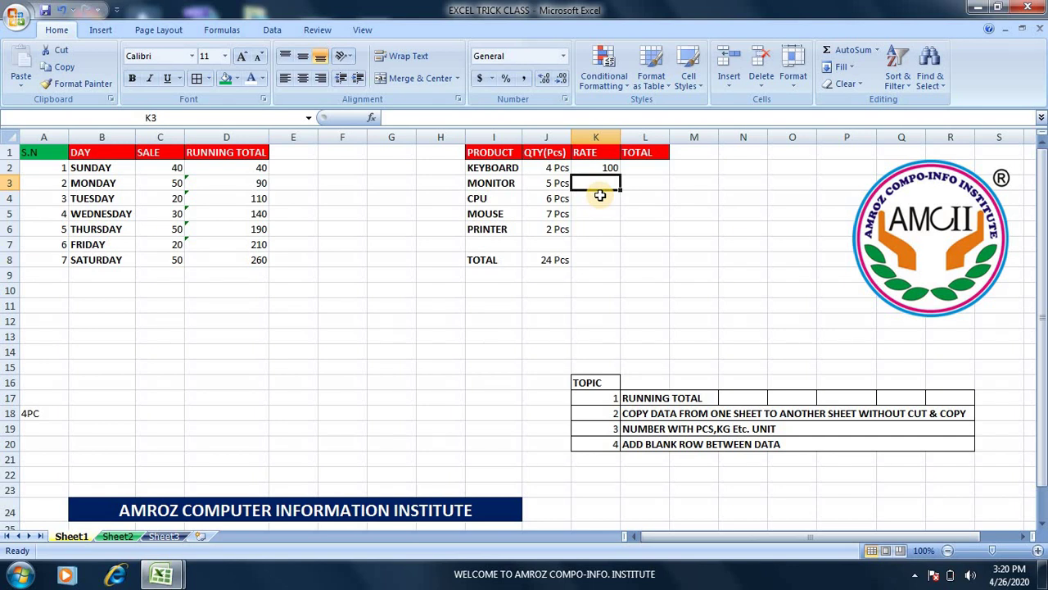
Enter rates 1200, 4000 and 100, and correct the printer rate to 2500.
{"action": "type", "text": "1200"}
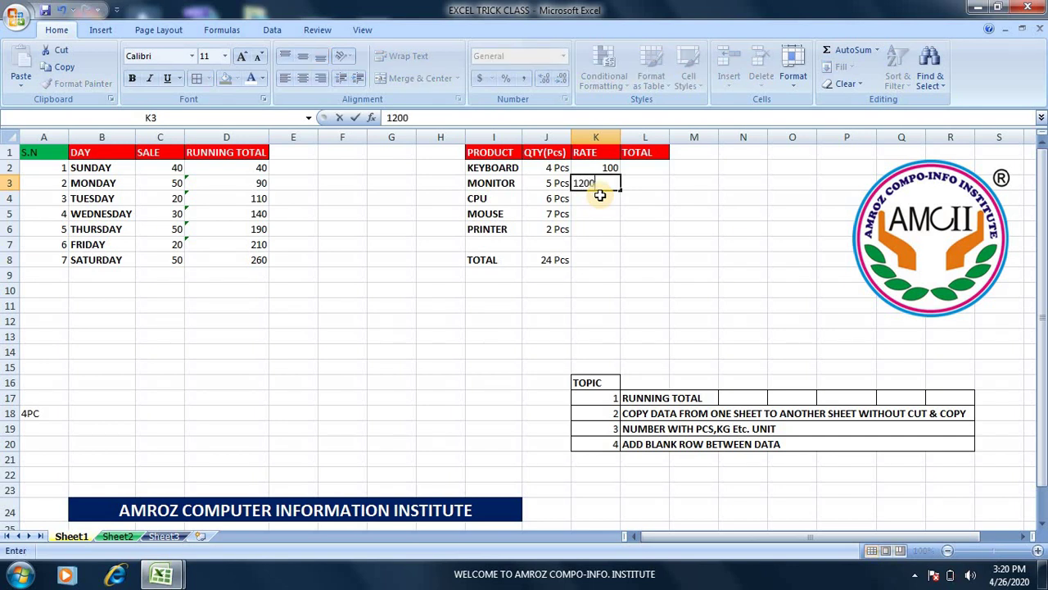
{"action": "key", "text": "Return"}
{"action": "type", "text": "4"}
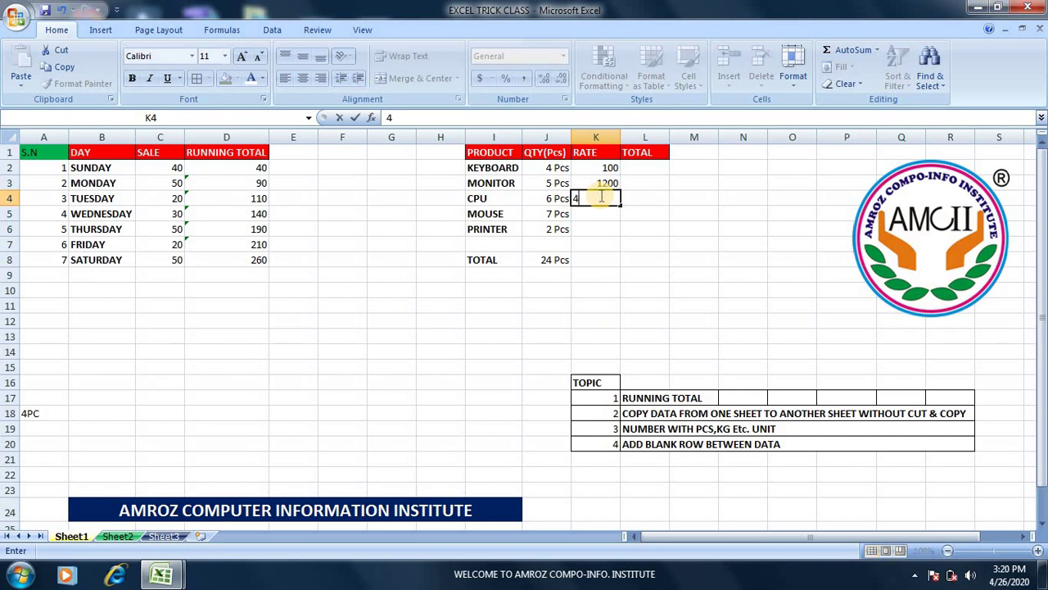
{"action": "type", "text": "000"}
{"action": "key", "text": "Return"}
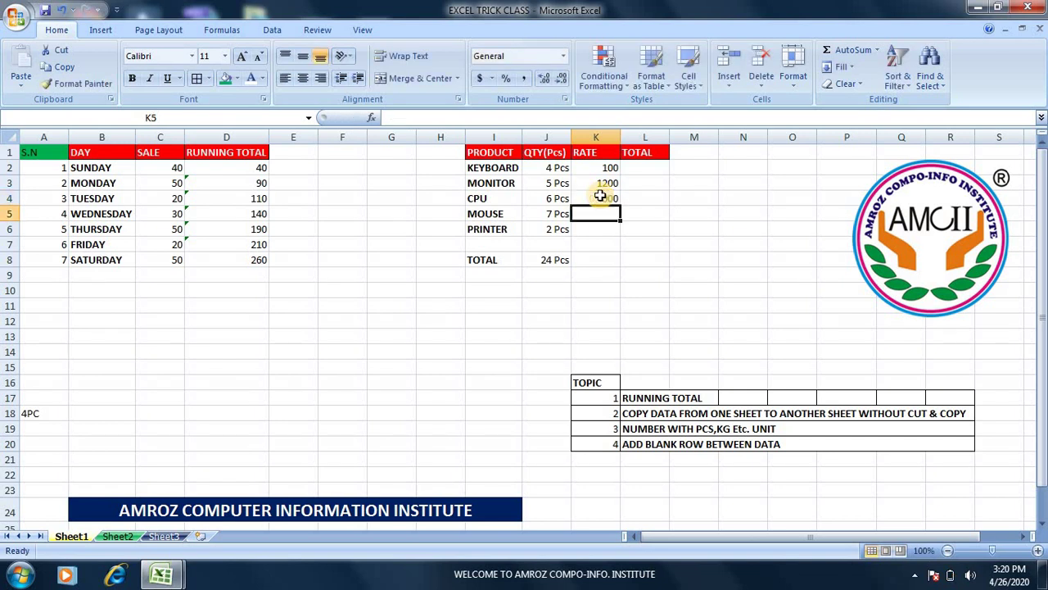
{"action": "type", "text": "100"}
{"action": "key", "text": "Return"}
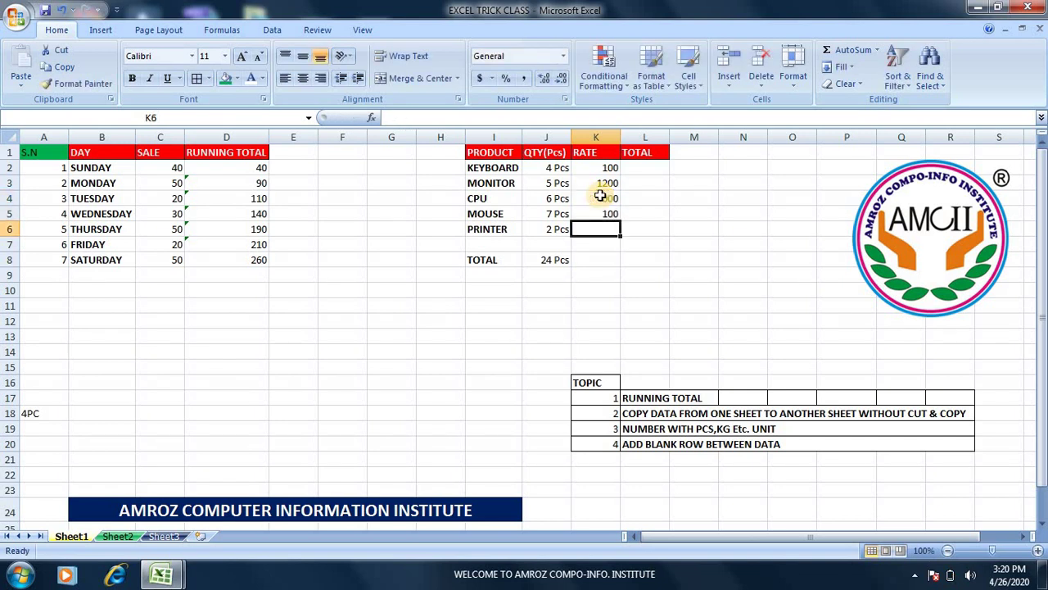
{"action": "type", "text": "25000"}
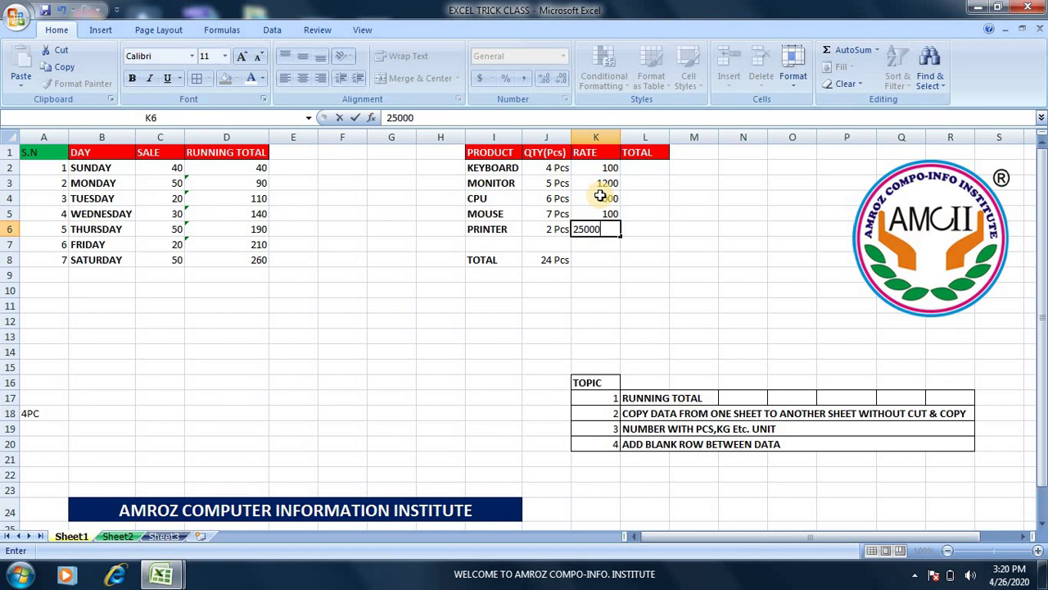
{"action": "key", "text": "BackSpace"}
{"action": "key", "text": "Right"}
{"action": "key", "text": "Up"}
{"action": "key", "text": "Up"}
{"action": "key", "text": "Up"}
{"action": "key", "text": "Up"}
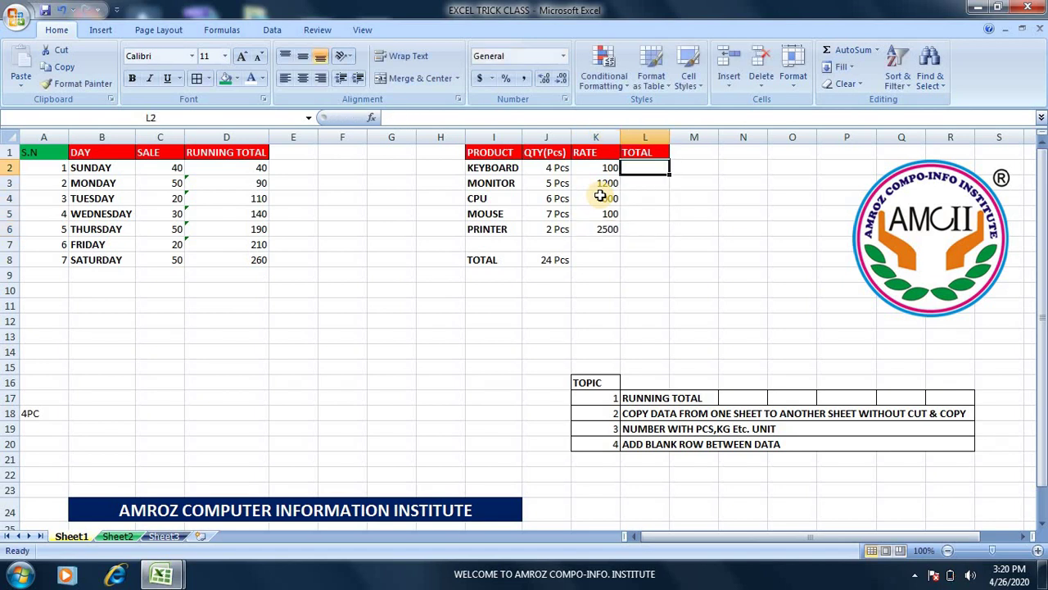
Compute L2 as =J2*K2 and fill the formula down to L6.
{"action": "type", "text": "="}
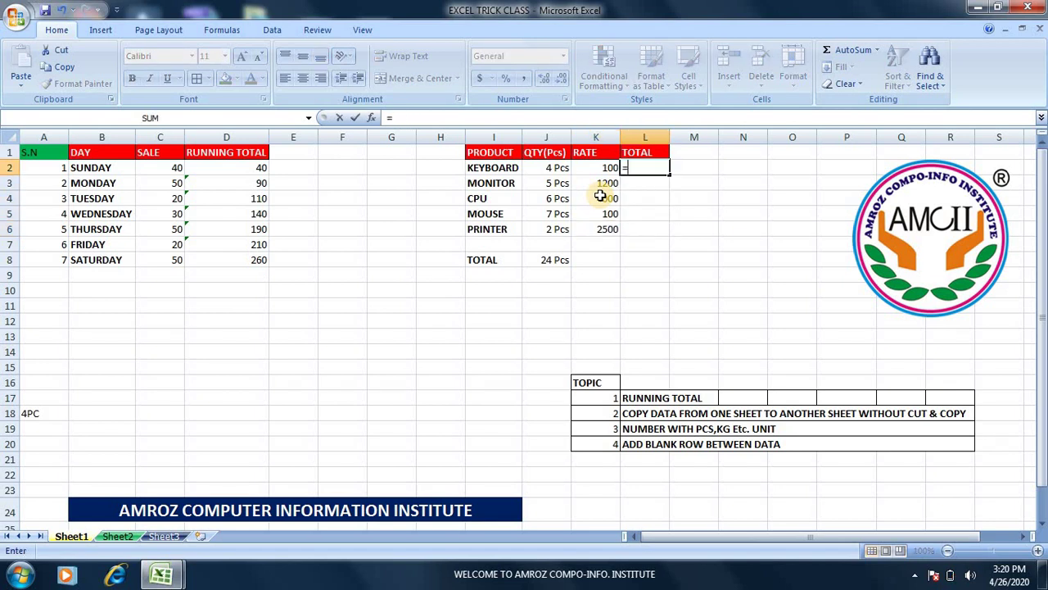
{"action": "left_click", "coordinate": [549, 166]}
{"action": "type", "text": "*"}
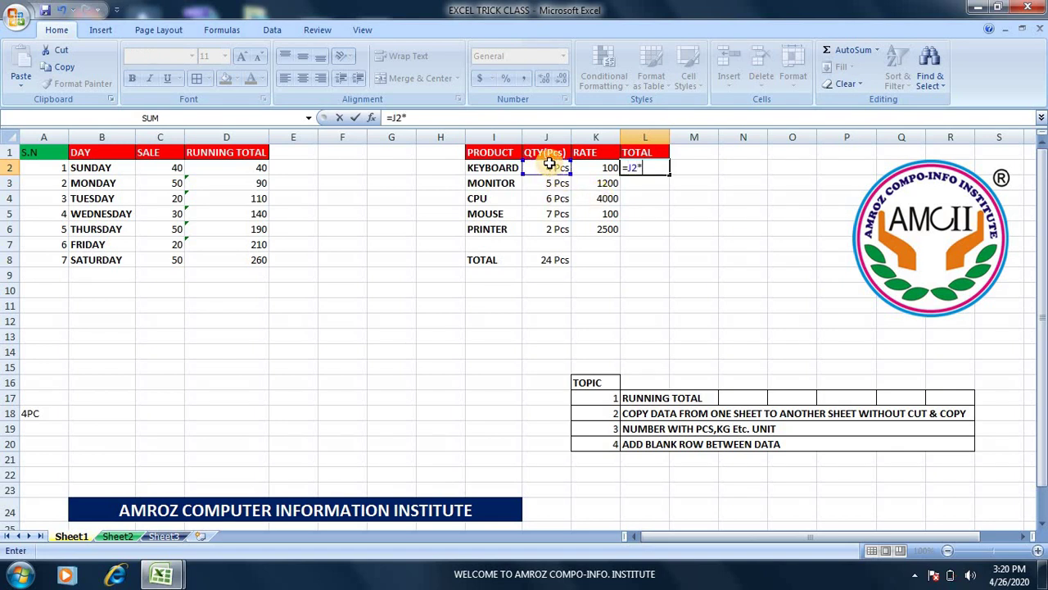
{"action": "left_click", "coordinate": [588, 167]}
{"action": "key", "text": "Return"}
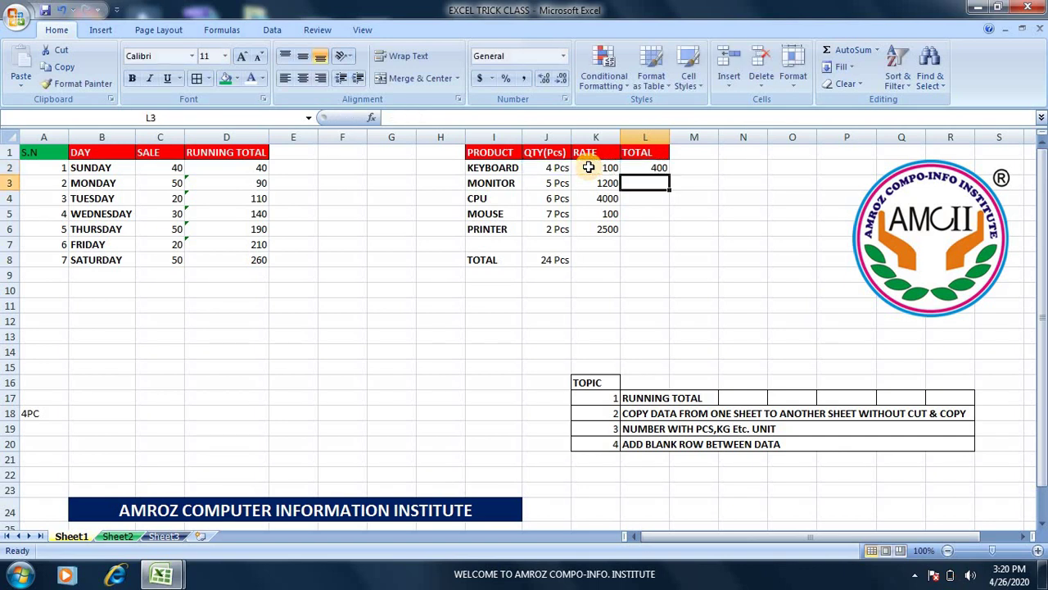
{"action": "key", "text": "Up"}
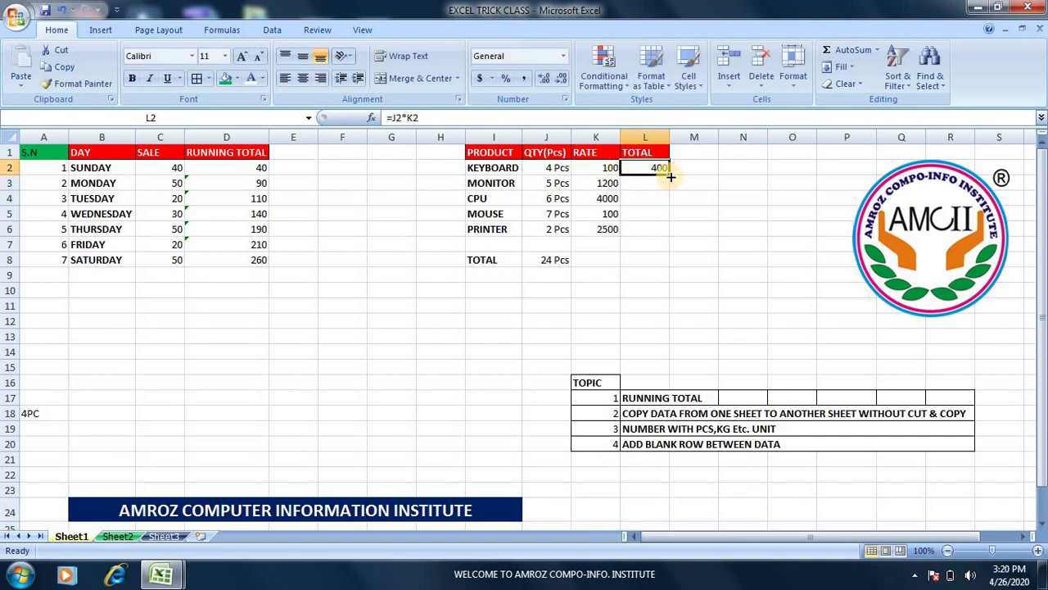
{"action": "left_click_drag", "start_coordinate": [670, 172], "coordinate": [668, 234]}
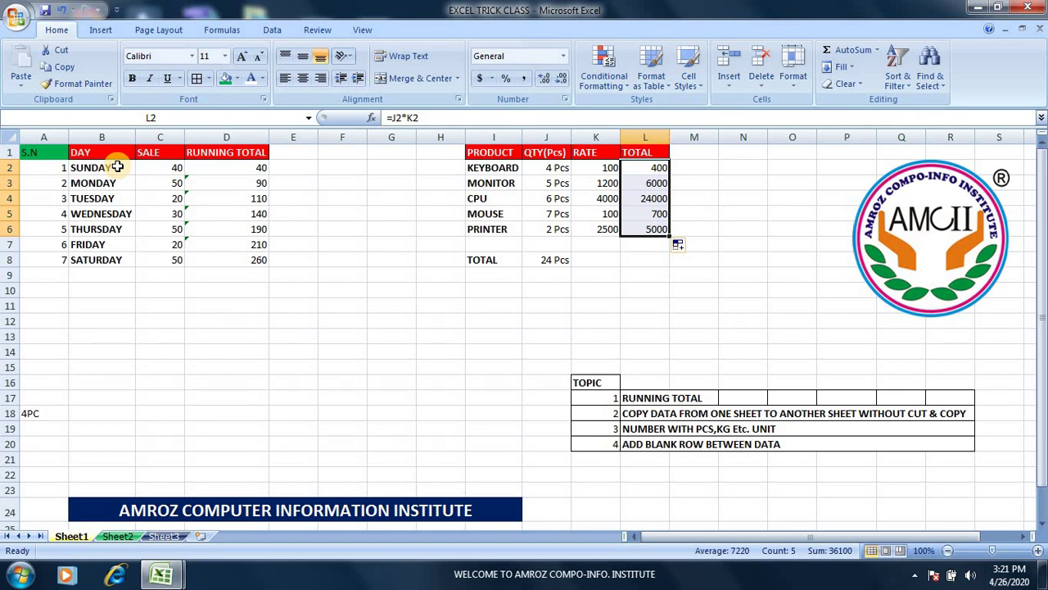
{"action": "left_click", "coordinate": [118, 168]}
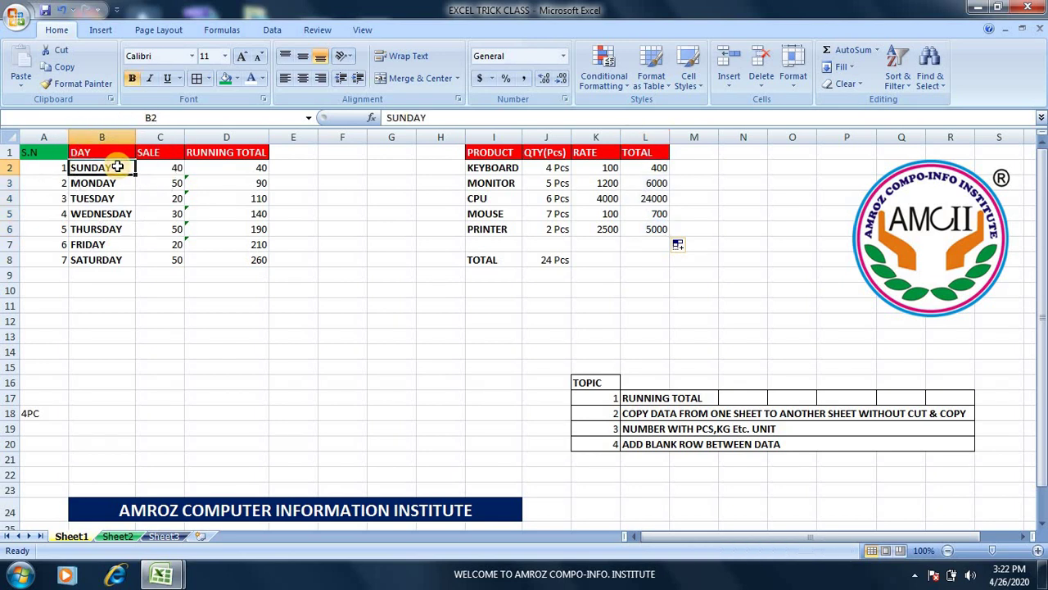
{"action": "key", "text": "ctrl+shift+plus"}
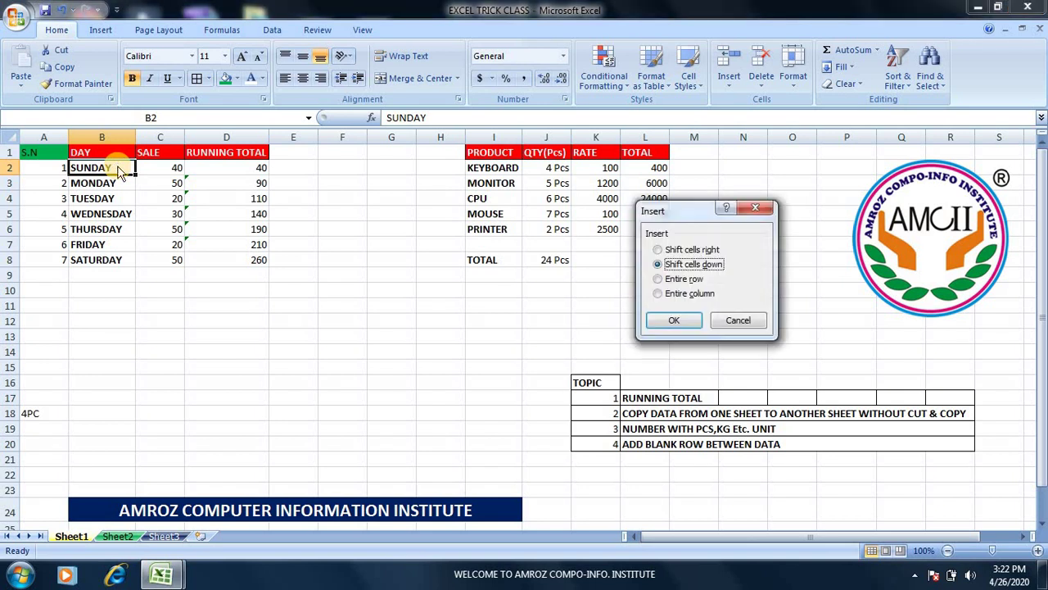
{"action": "key", "text": "Down"}
{"action": "key", "text": "Return"}
{"action": "key", "text": "Down"}
{"action": "key", "text": "Down"}
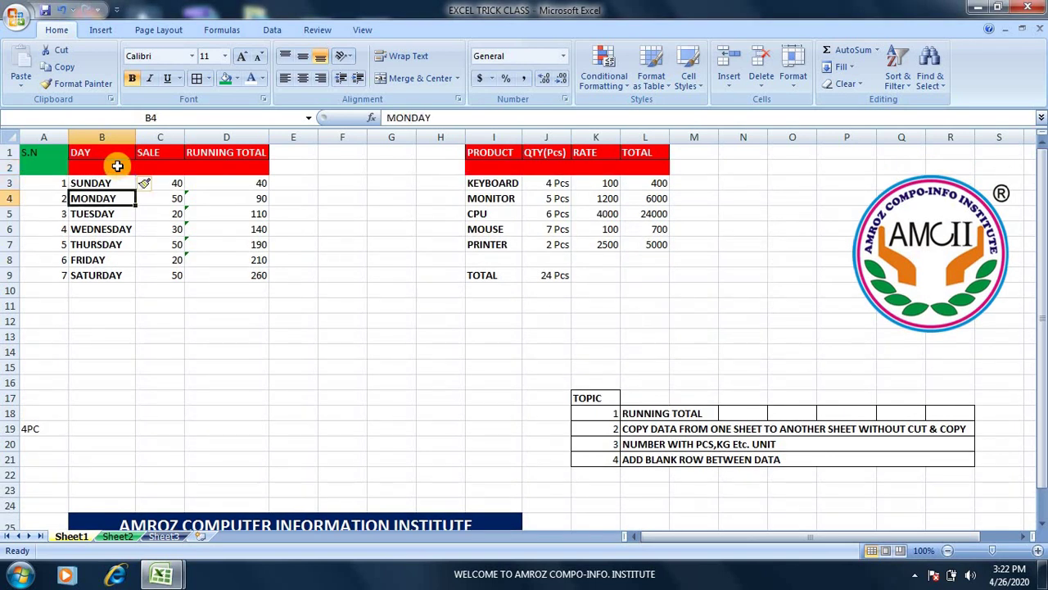
{"action": "key", "text": "ctrl+shift+plus"}
{"action": "key", "text": "Down"}
{"action": "key", "text": "Down"}
{"action": "key", "text": "Up"}
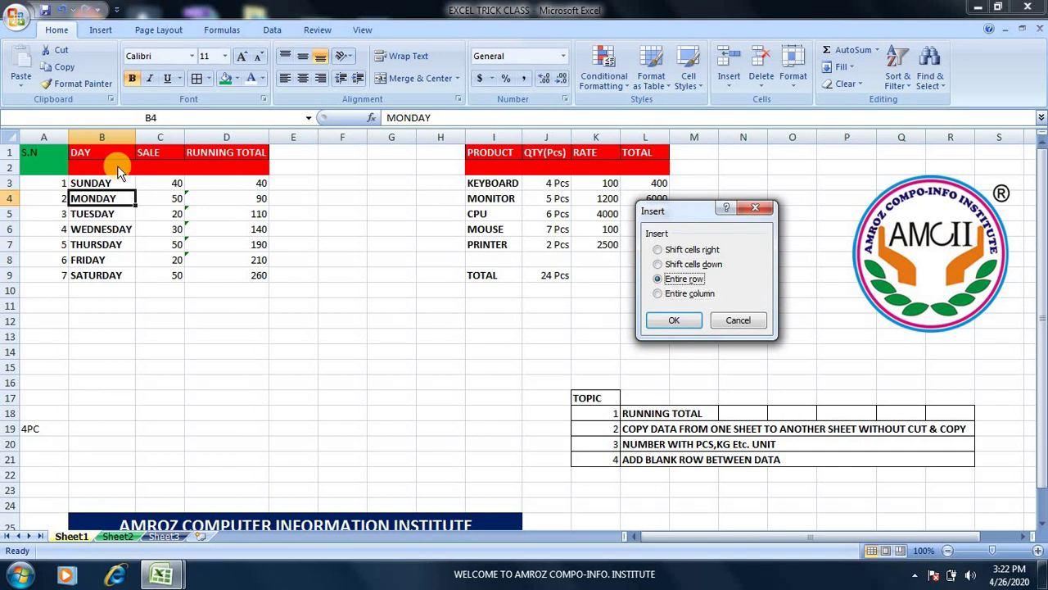
{"action": "key", "text": "Return"}
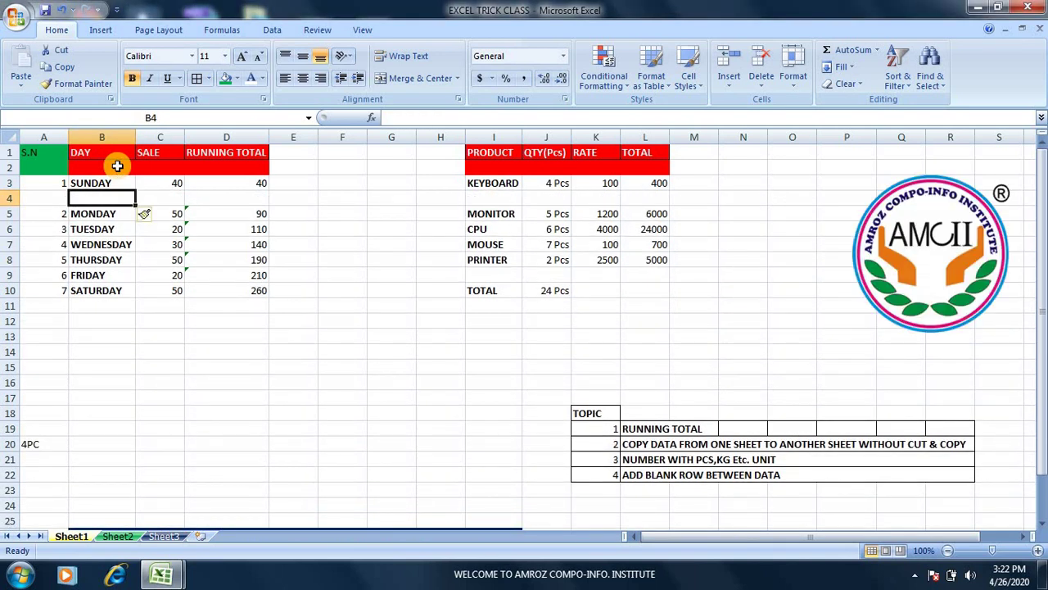
{"action": "key", "text": "ctrl+z"}
{"action": "key", "text": "ctrl+z"}
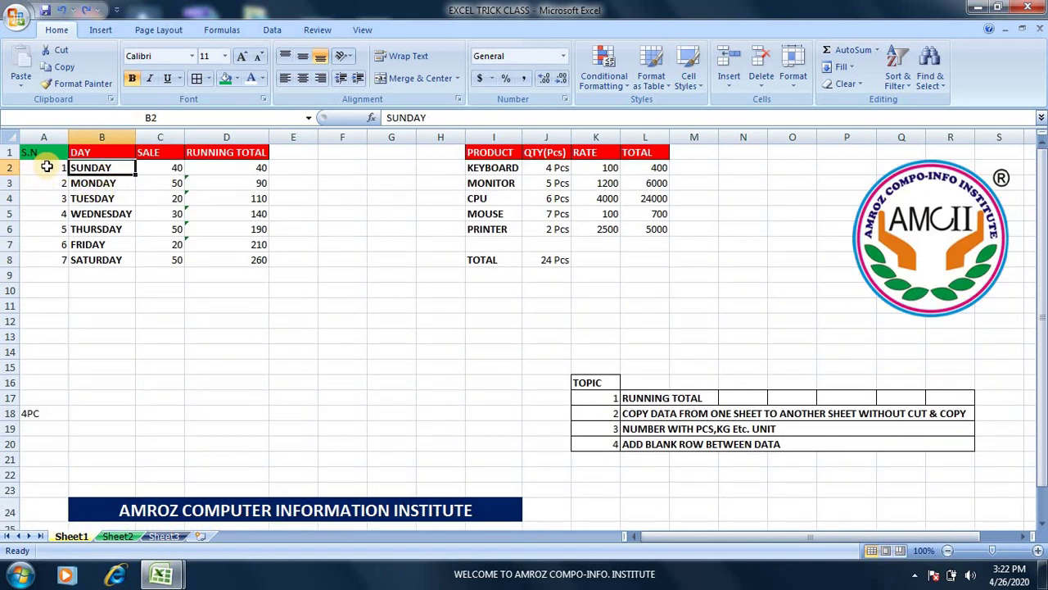
Type 1 to 5 in A9:A13 and extend the series to 7 in A15.
{"action": "left_click", "coordinate": [49, 275]}
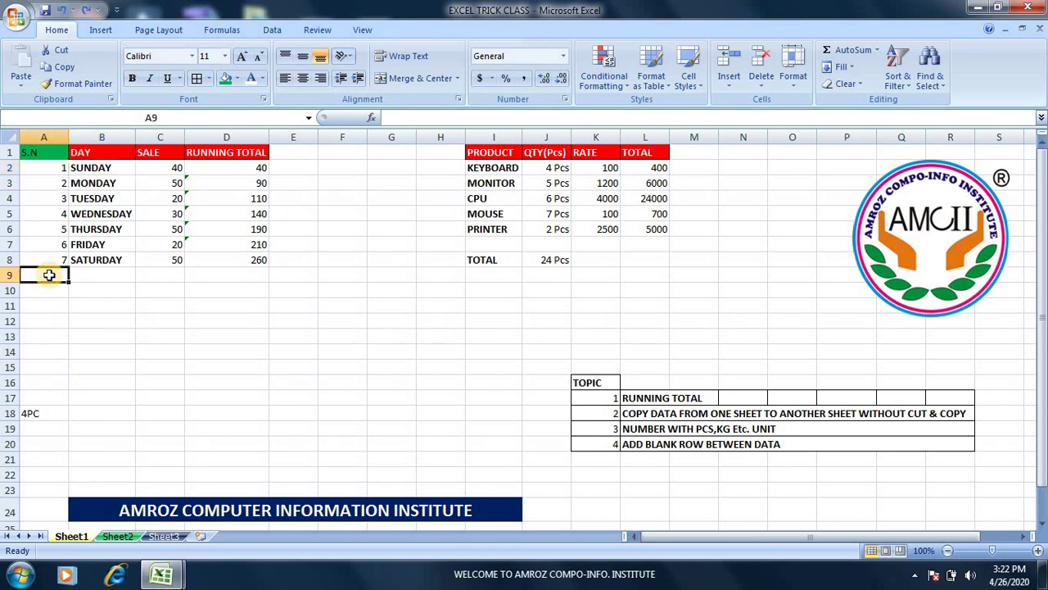
{"action": "type", "text": "1 2 3 4 5"}
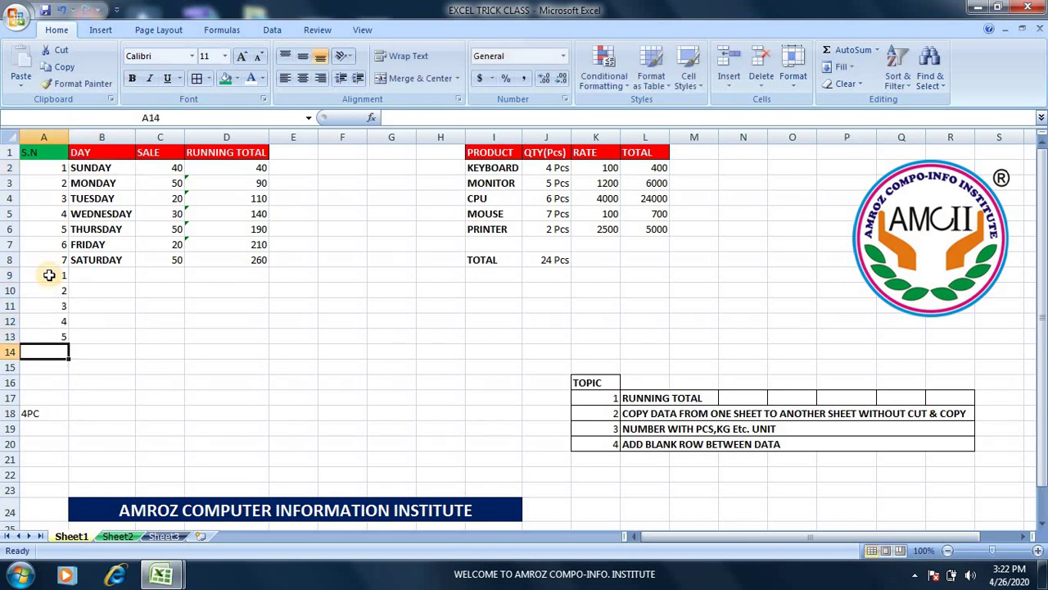
{"action": "left_click", "coordinate": [54, 341]}
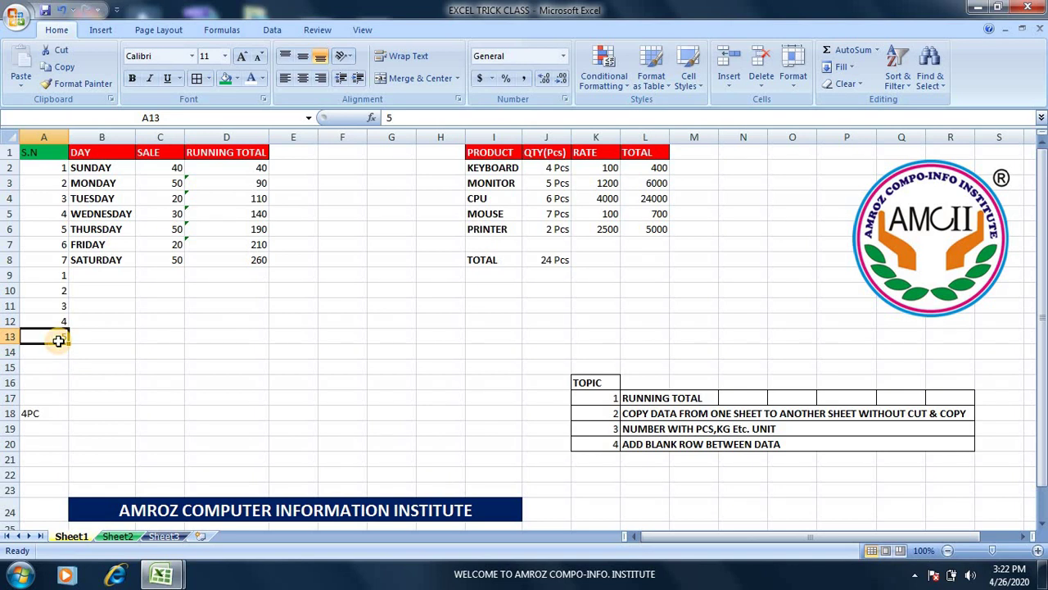
{"action": "left_click_drag", "start_coordinate": [68, 341], "coordinate": [70, 370]}
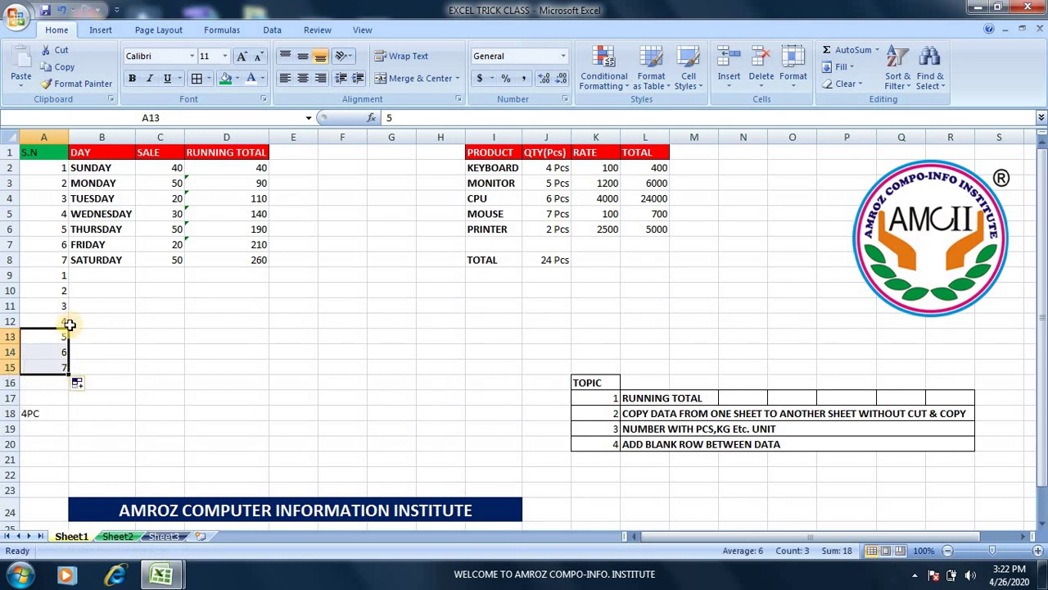
{"action": "left_click", "coordinate": [42, 151]}
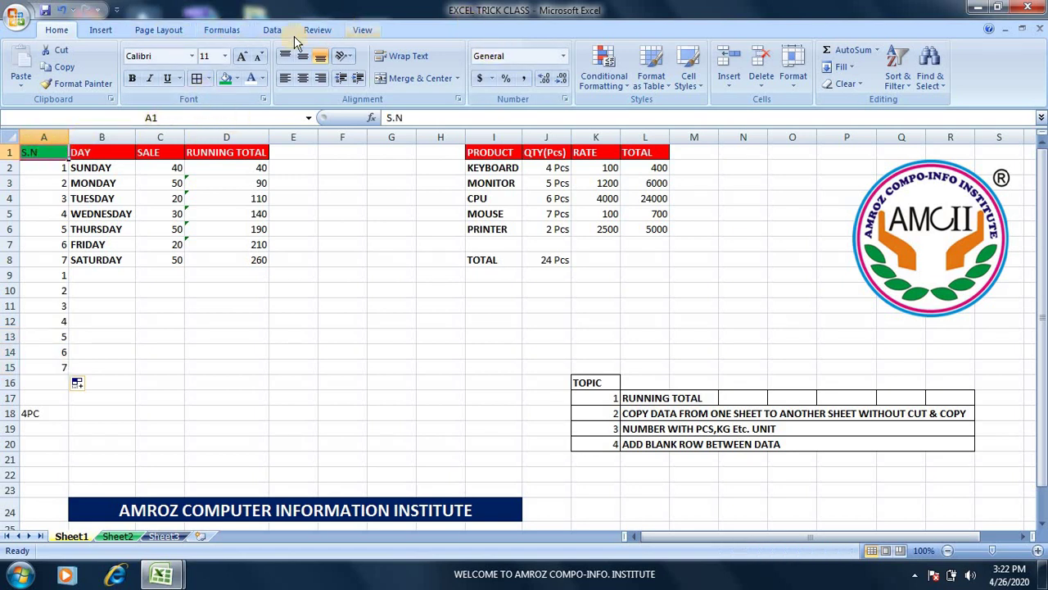
Sort the data A to Z so a blank row falls after each day.
{"action": "left_click", "coordinate": [273, 31]}
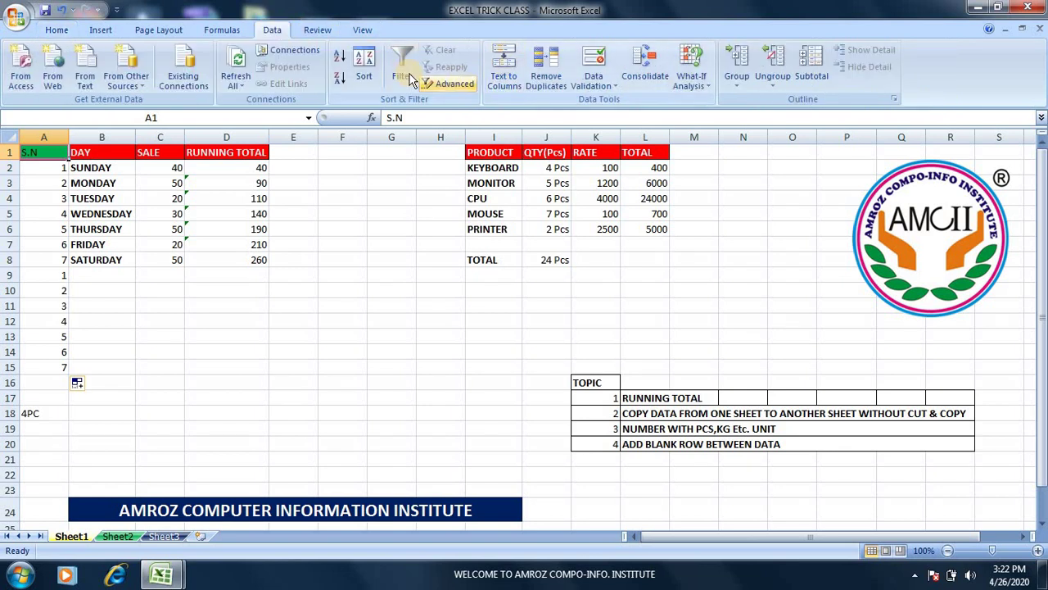
{"action": "left_click", "coordinate": [342, 59]}
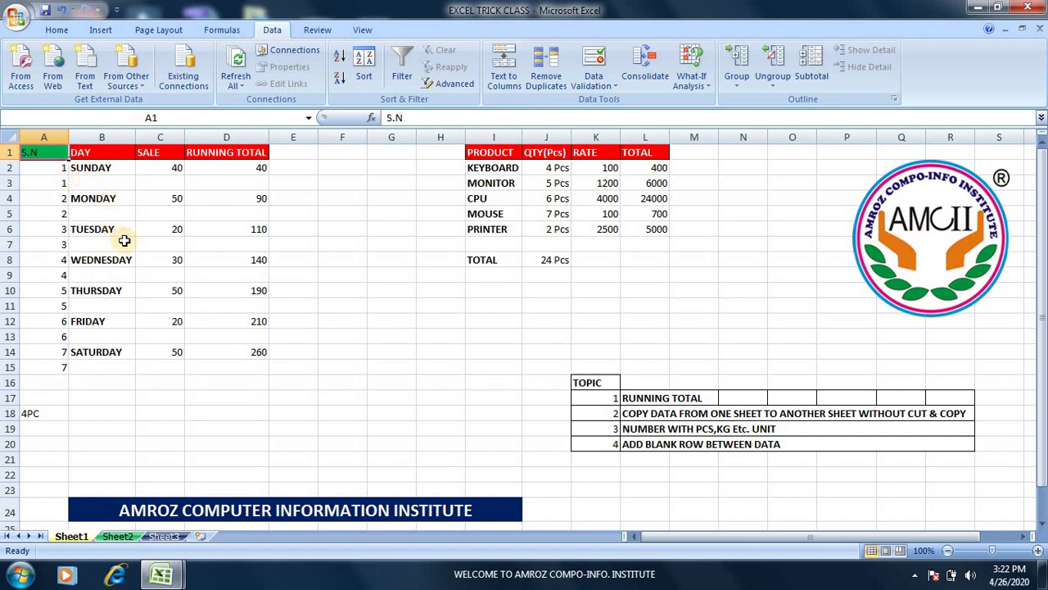
{"action": "left_click", "coordinate": [100, 183]}
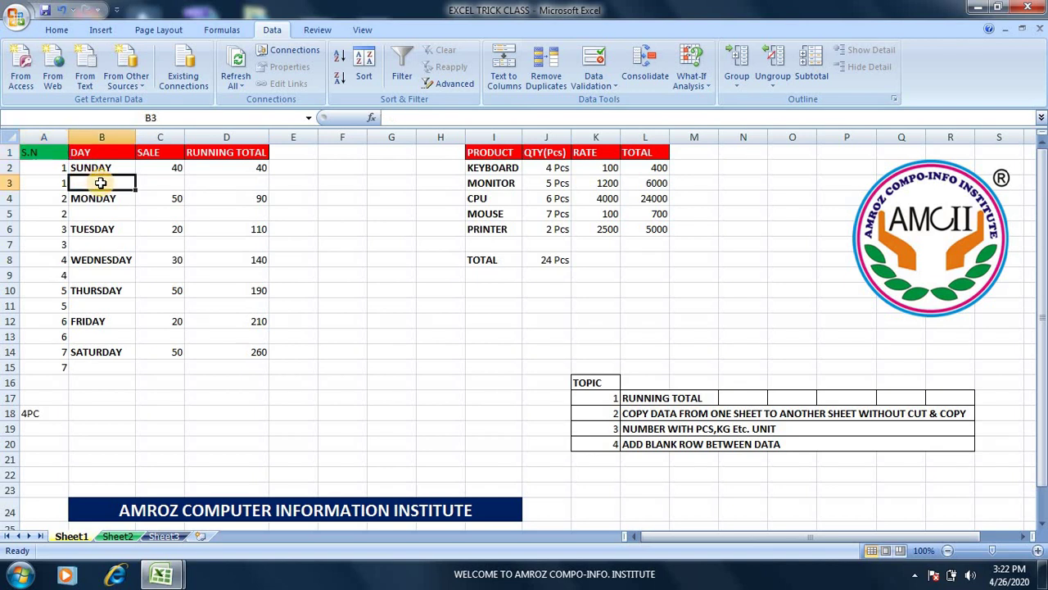
{"action": "key", "text": "Left"}
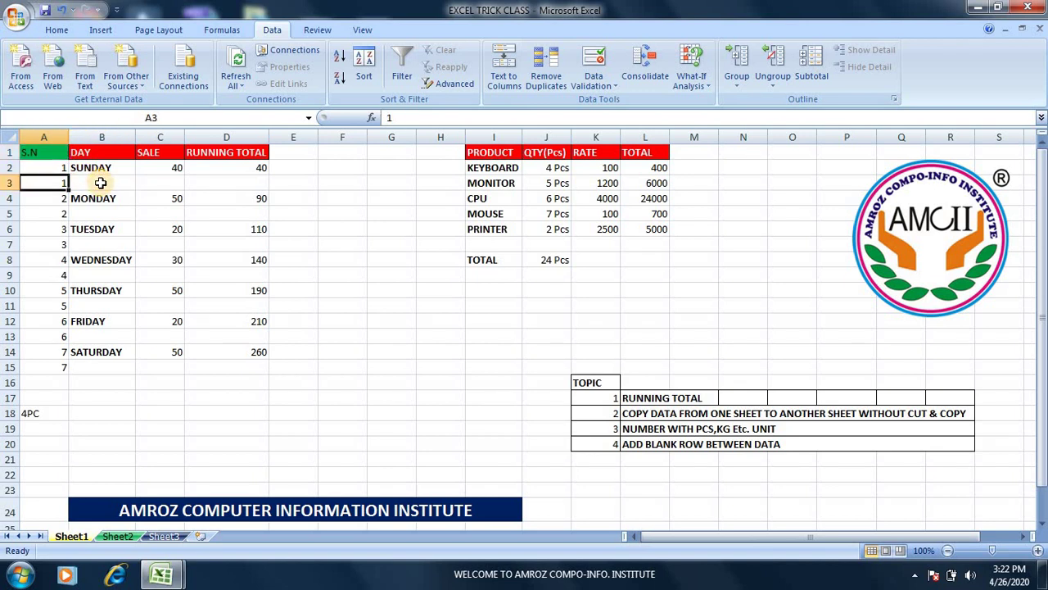
Delete the duplicate helper numbers from column A in the blank rows.
{"action": "key", "text": "Down"}
{"action": "key", "text": "Up"}
{"action": "key", "text": "Delete"}
{"action": "key", "text": "Down"}
{"action": "key", "text": "Down"}
{"action": "key", "text": "Delete"}
{"action": "key", "text": "Down"}
{"action": "key", "text": "Down"}
{"action": "key", "text": "Delete"}
{"action": "key", "text": "Down"}
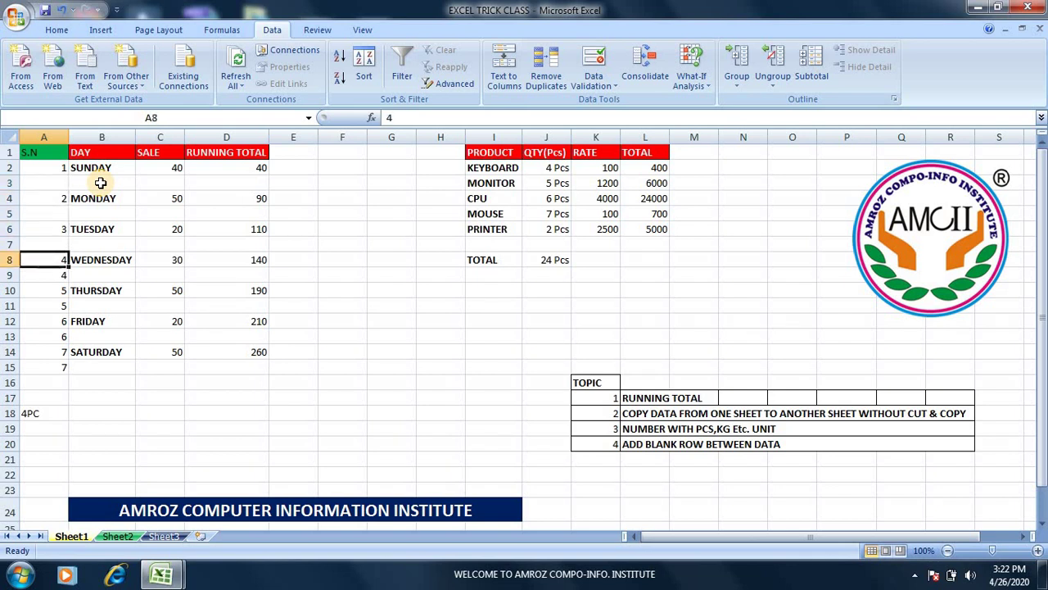
{"action": "key", "text": "Down"}
{"action": "key", "text": "Delete"}
{"action": "key", "text": "Down"}
{"action": "key", "text": "Down"}
{"action": "key", "text": "Delete"}
{"action": "key", "text": "Down"}
{"action": "key", "text": "Down"}
{"action": "key", "text": "Delete"}
{"action": "key", "text": "Down"}
{"action": "key", "text": "Down"}
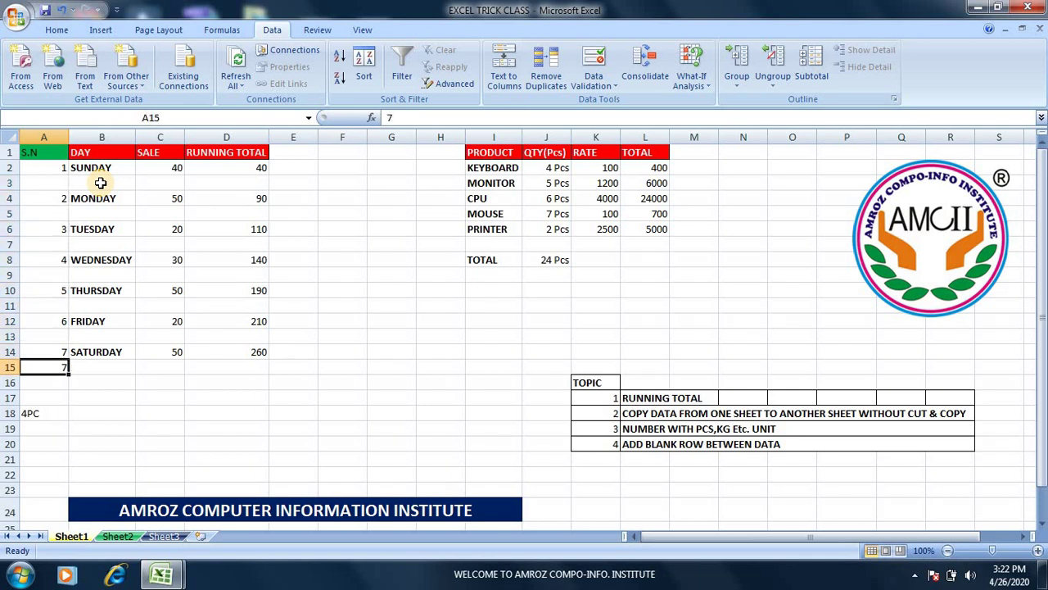
{"action": "key", "text": "Delete"}
{"action": "key", "text": "Down"}
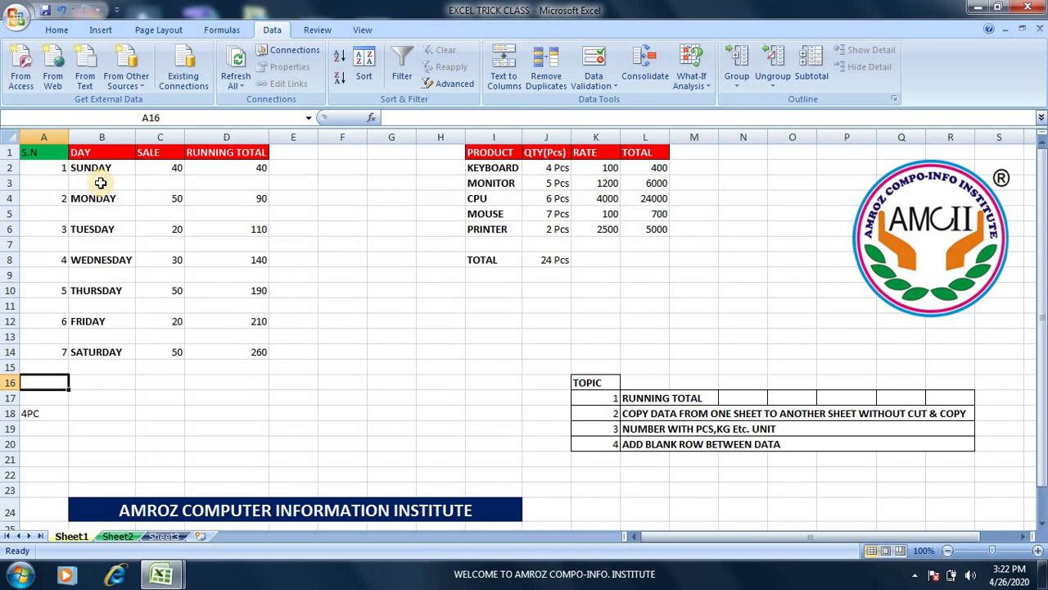